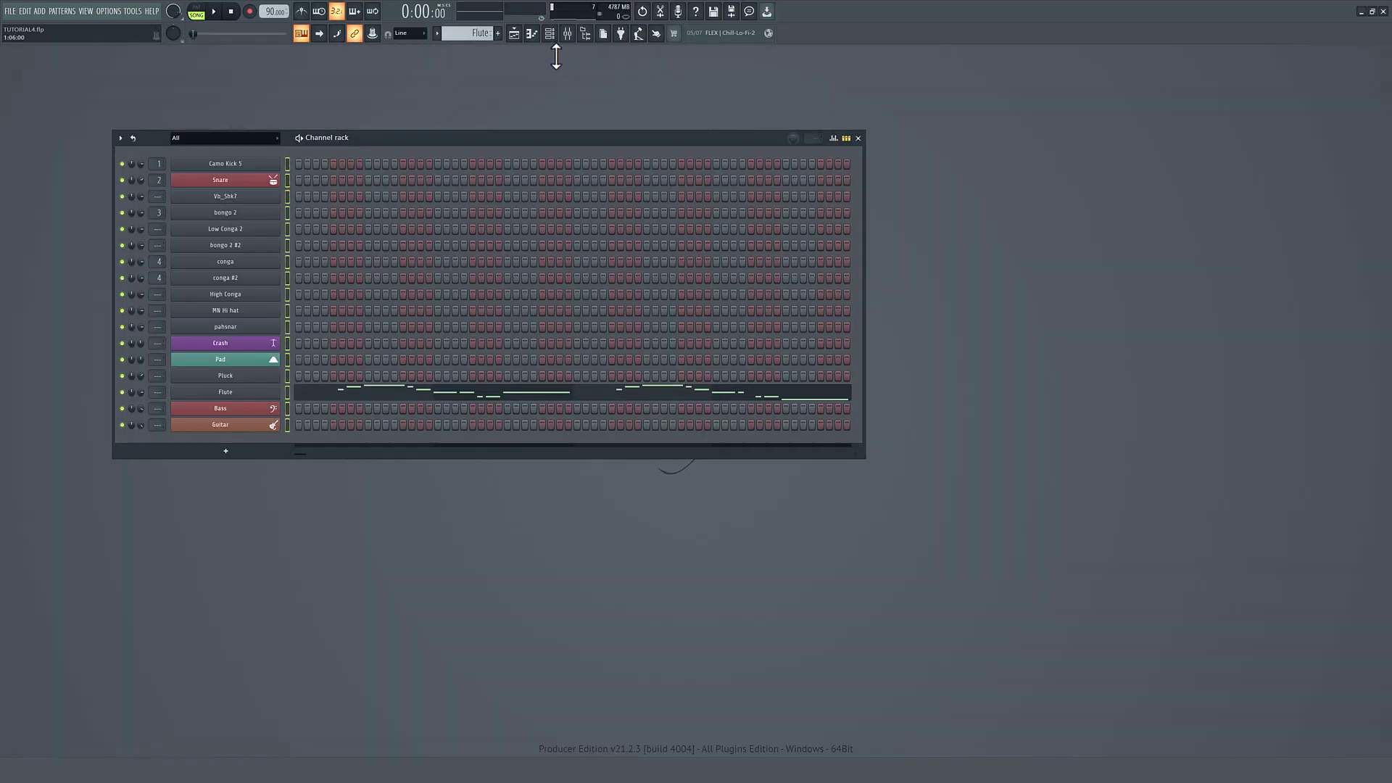
Open the mixer and route the selected channels to consecutive mixer tracks starting from Insert 1.
click(569, 34)
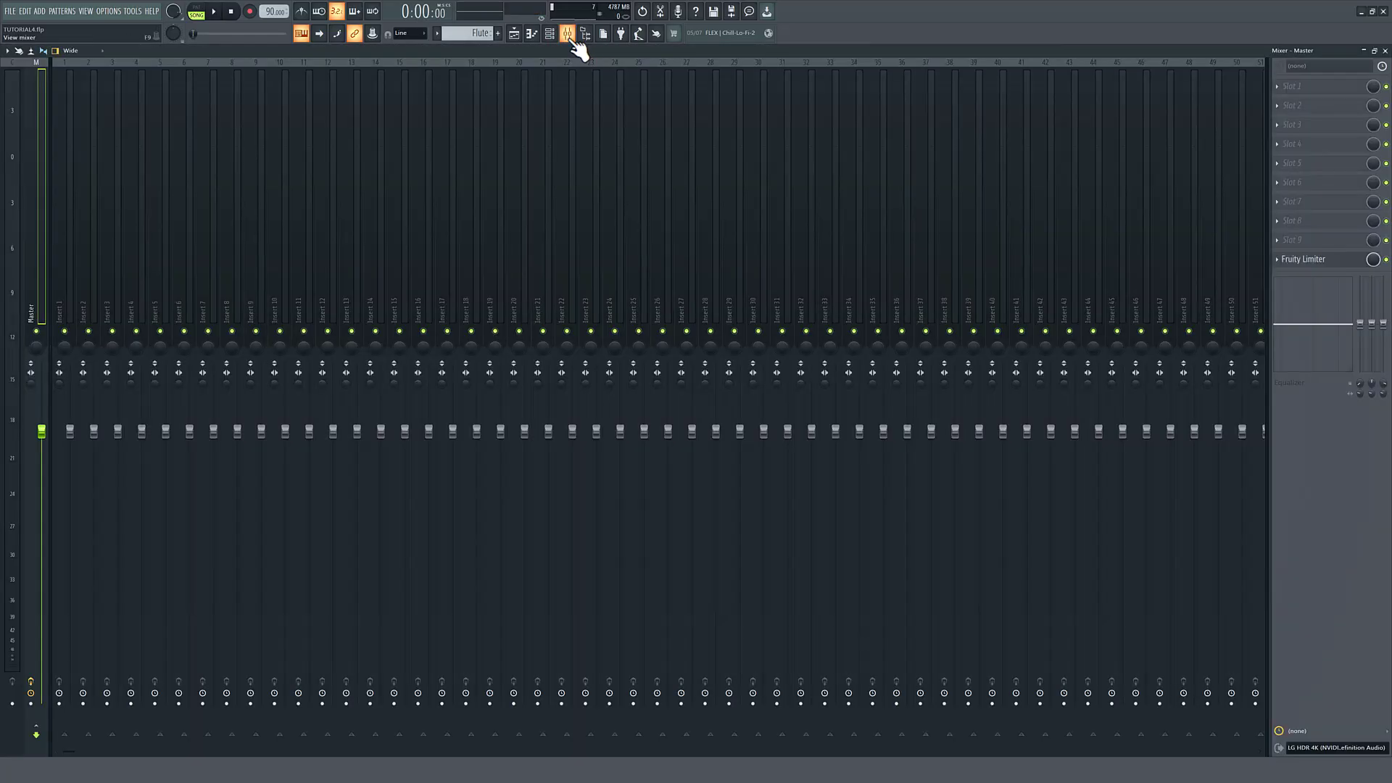
click(70, 277)
right_click(61, 268)
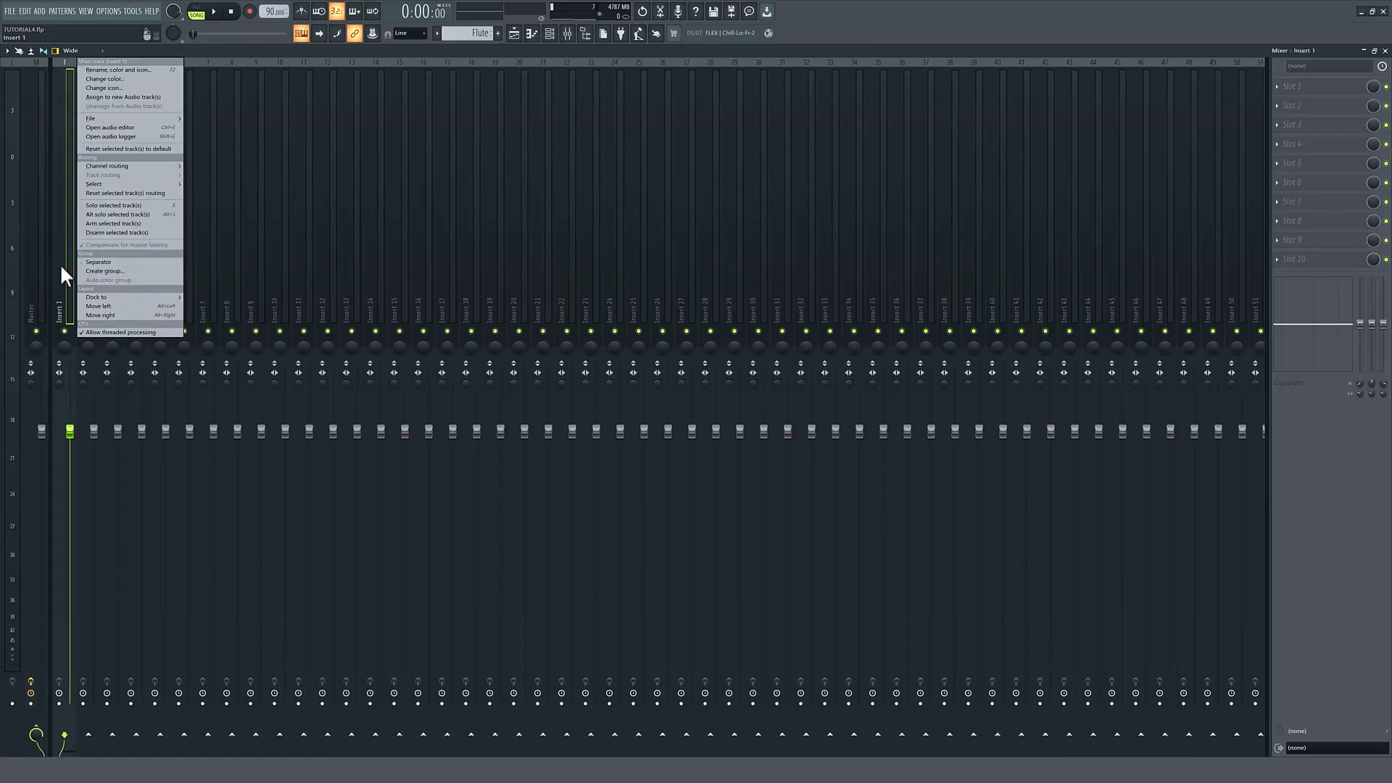
mouse_move(166, 166)
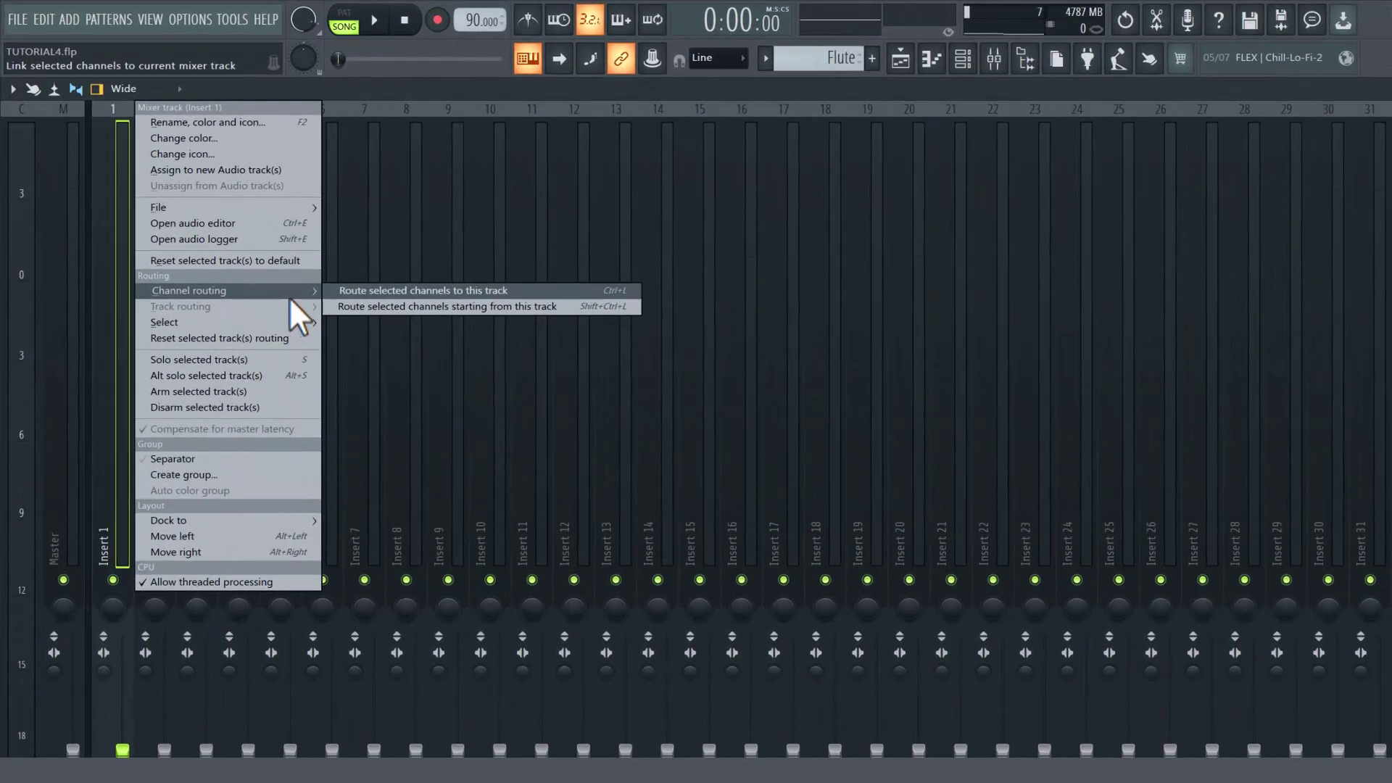
click(438, 306)
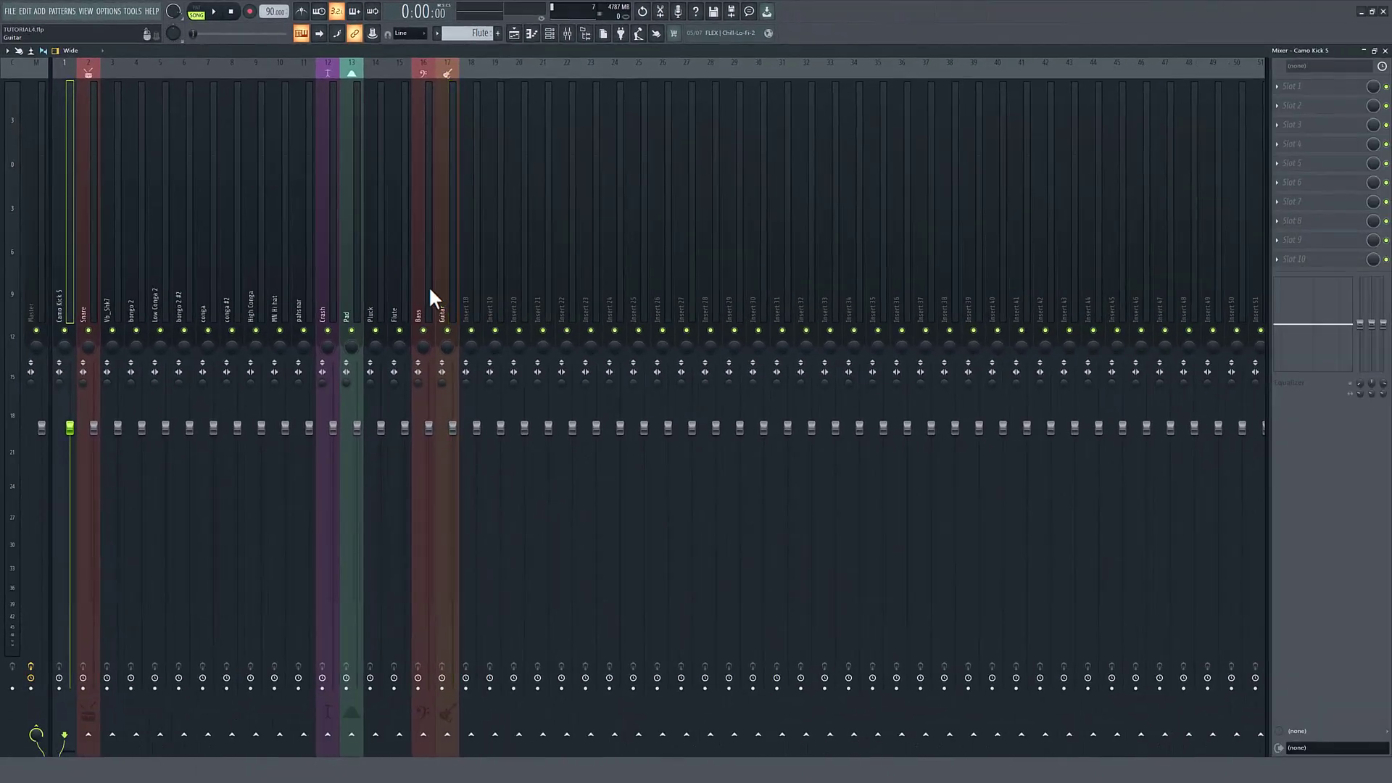
Select all mixer tracks from Camo Kick 5 to Guitar and lower their faders together to 49% (-12.9 dB).
drag(439, 290, 40, 306)
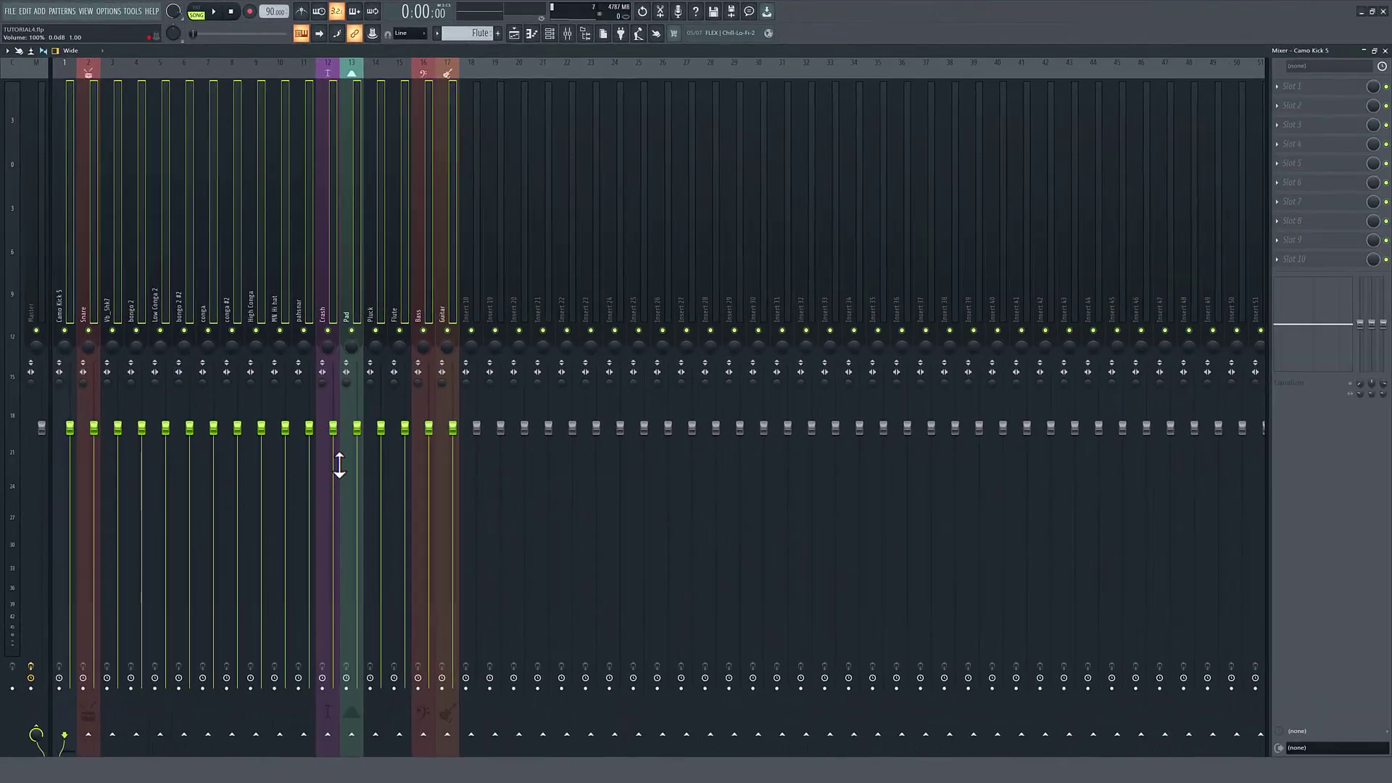
drag(336, 434, 336, 560)
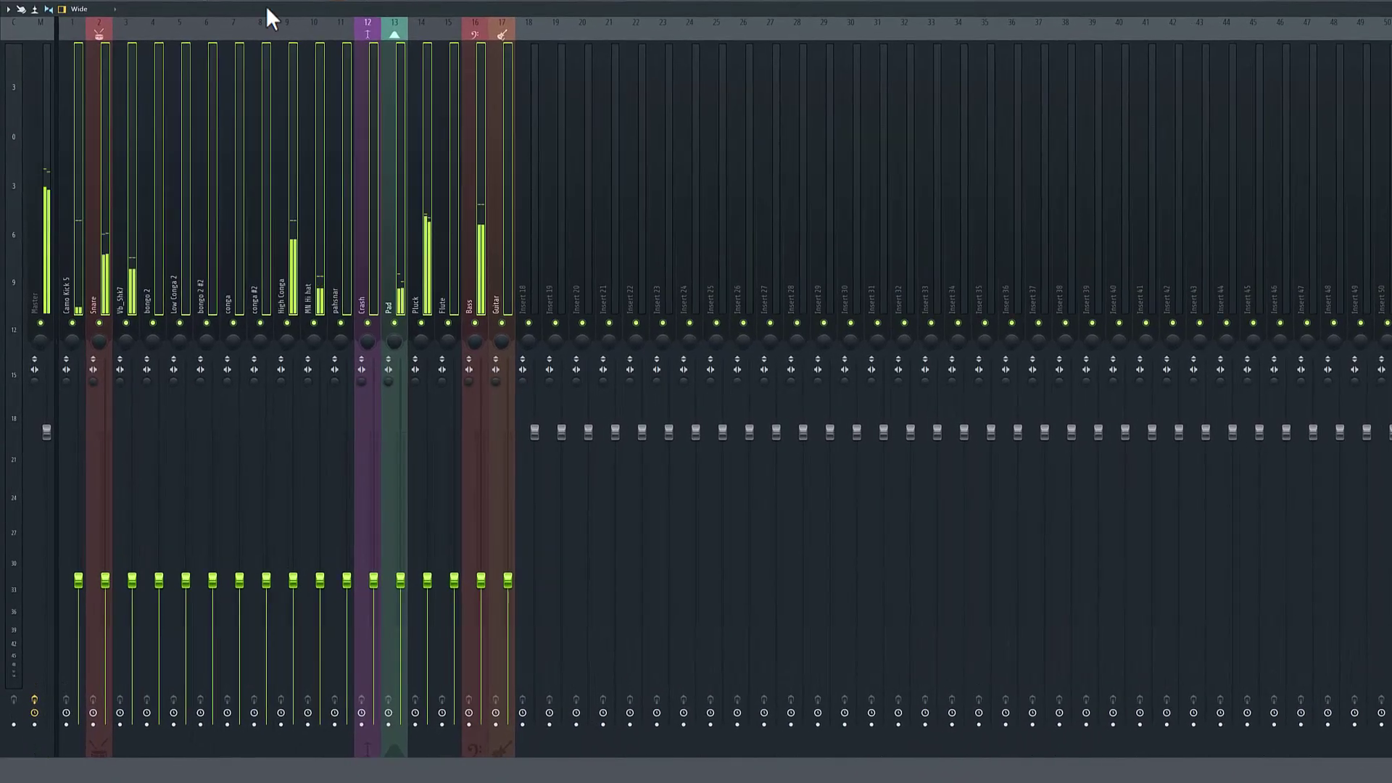
Solo the Camo Kick 5 track and raise its volume fader well above the other instrument tracks.
right_click(72, 322)
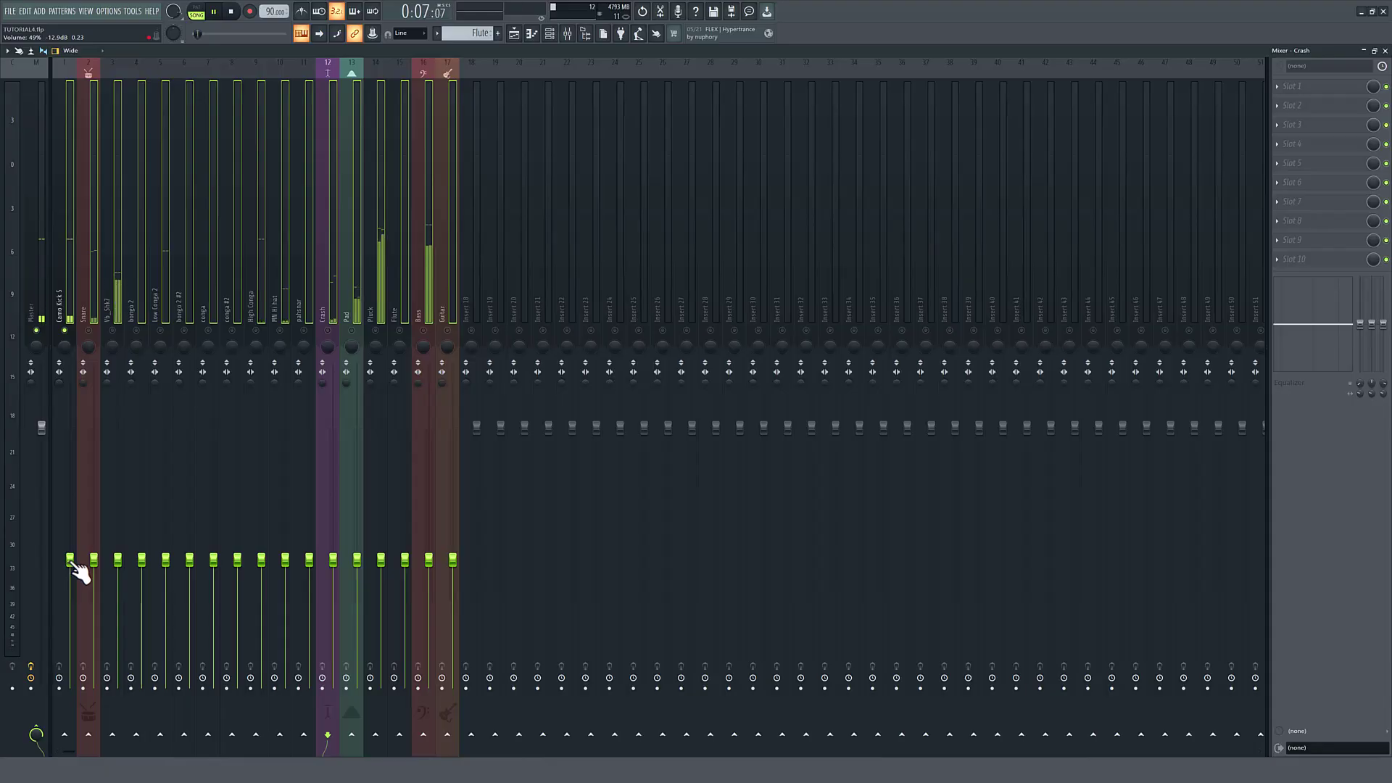
drag(70, 559, 70, 494)
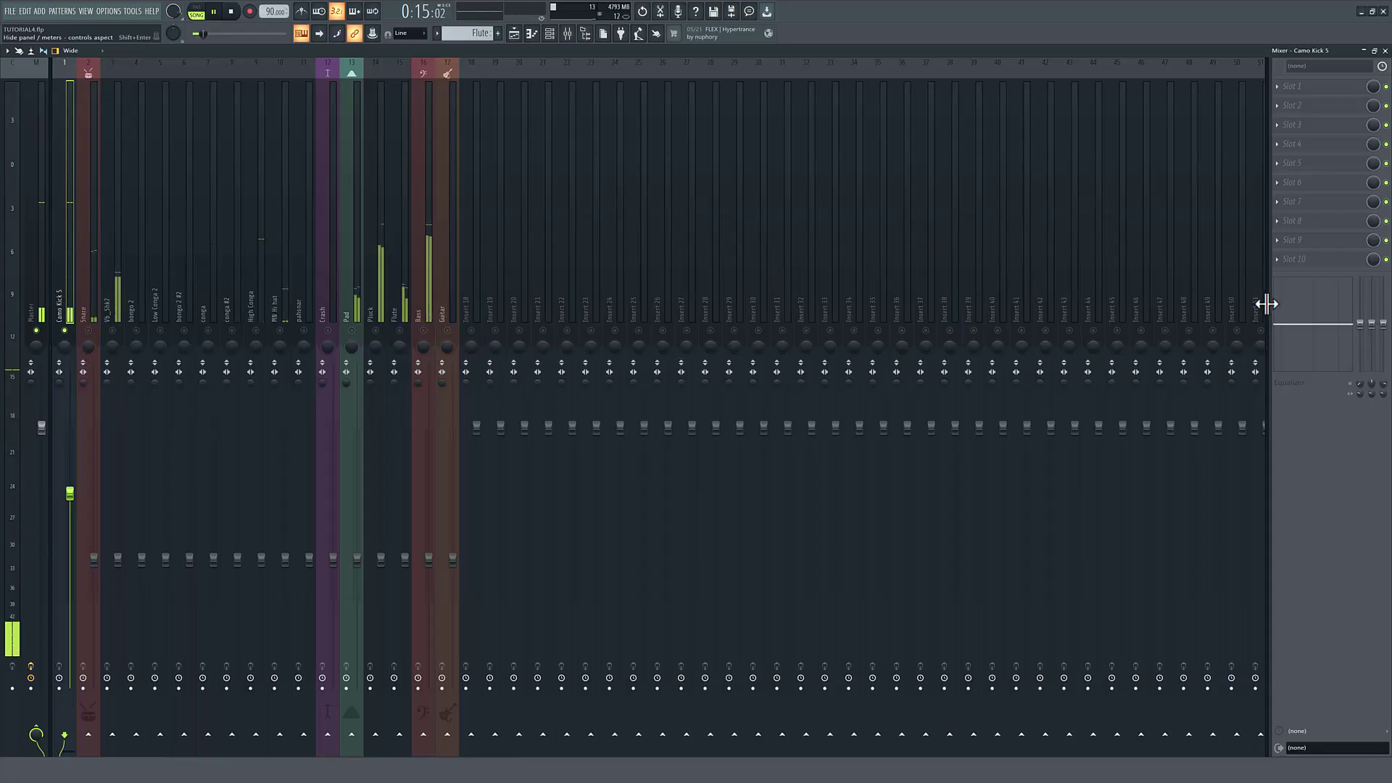
drag(1372, 325, 1361, 313)
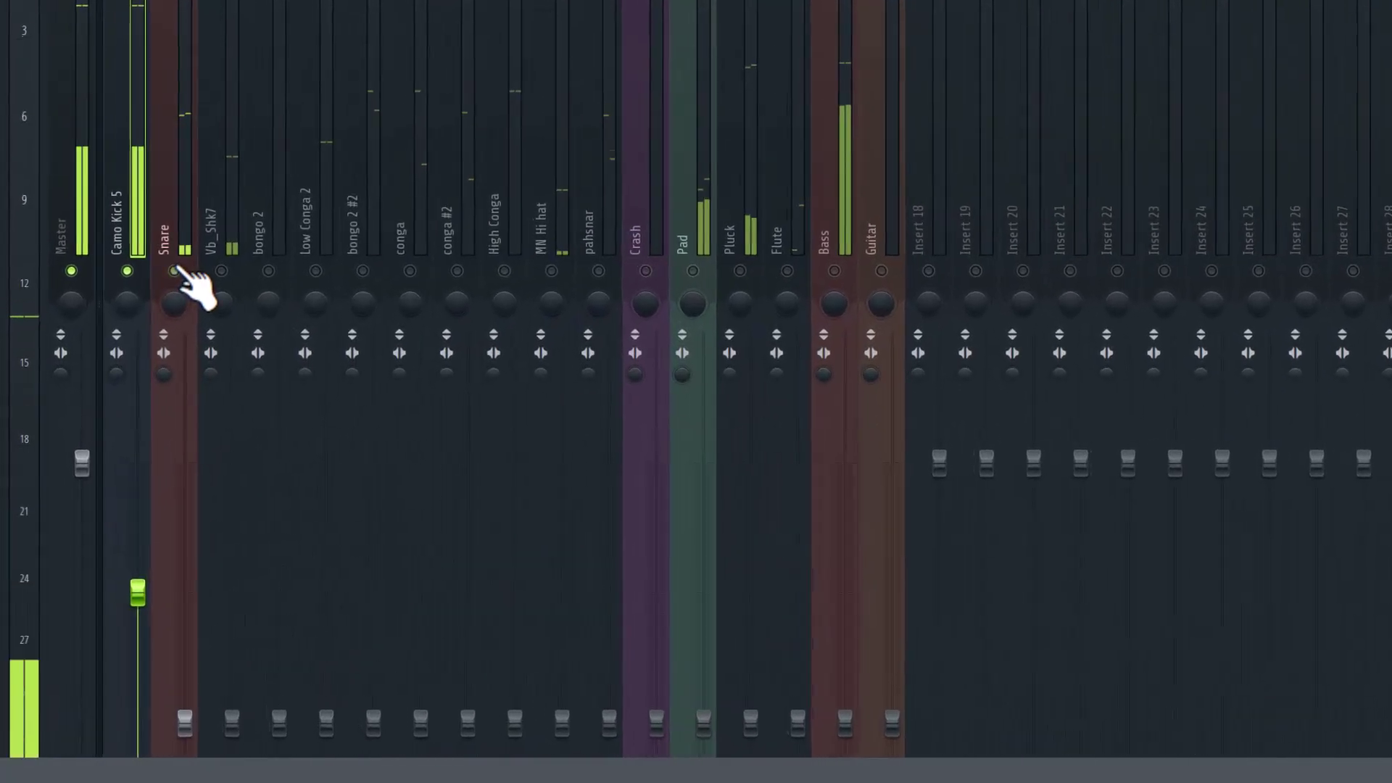
Unmute the Snare track and raise its fader slightly, narrowing the stereo separation of both Snare and Camo Kick 5.
click(178, 446)
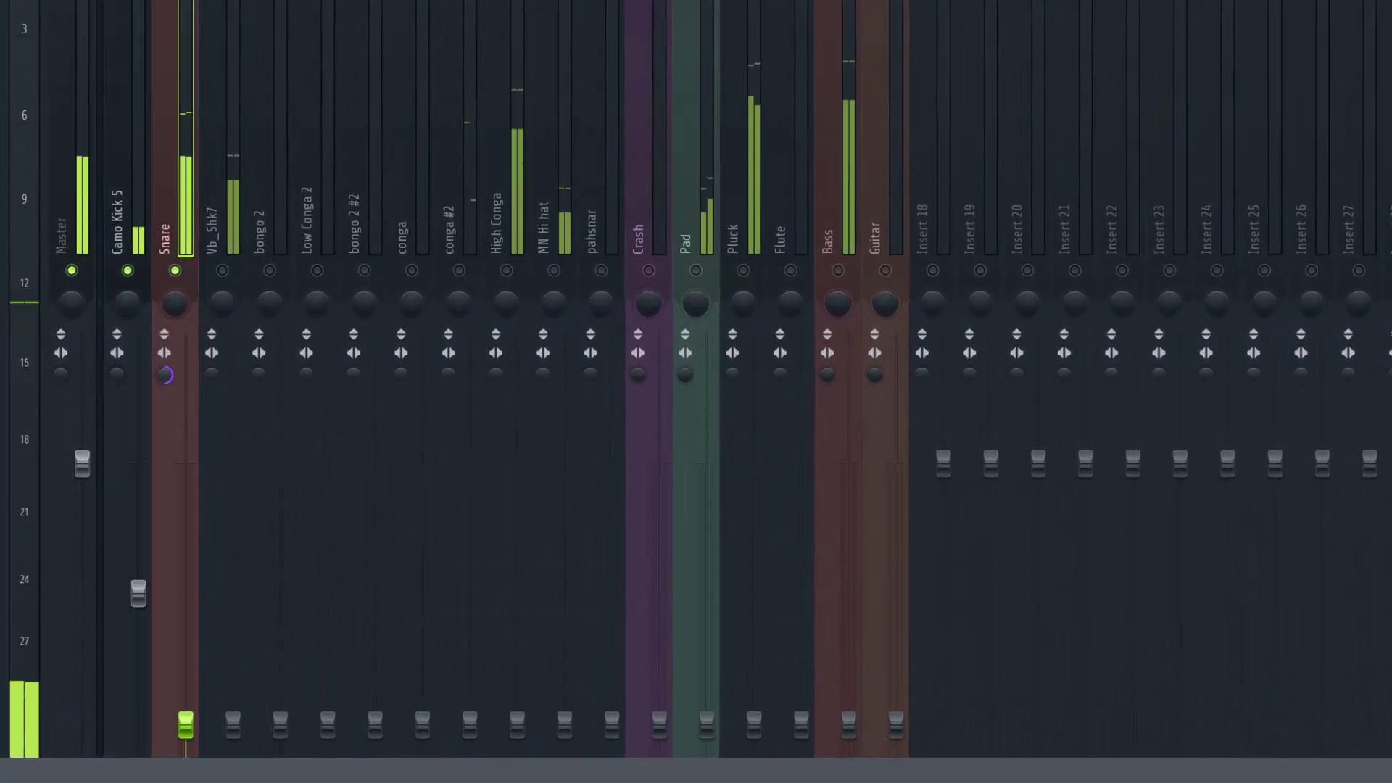
click(138, 593)
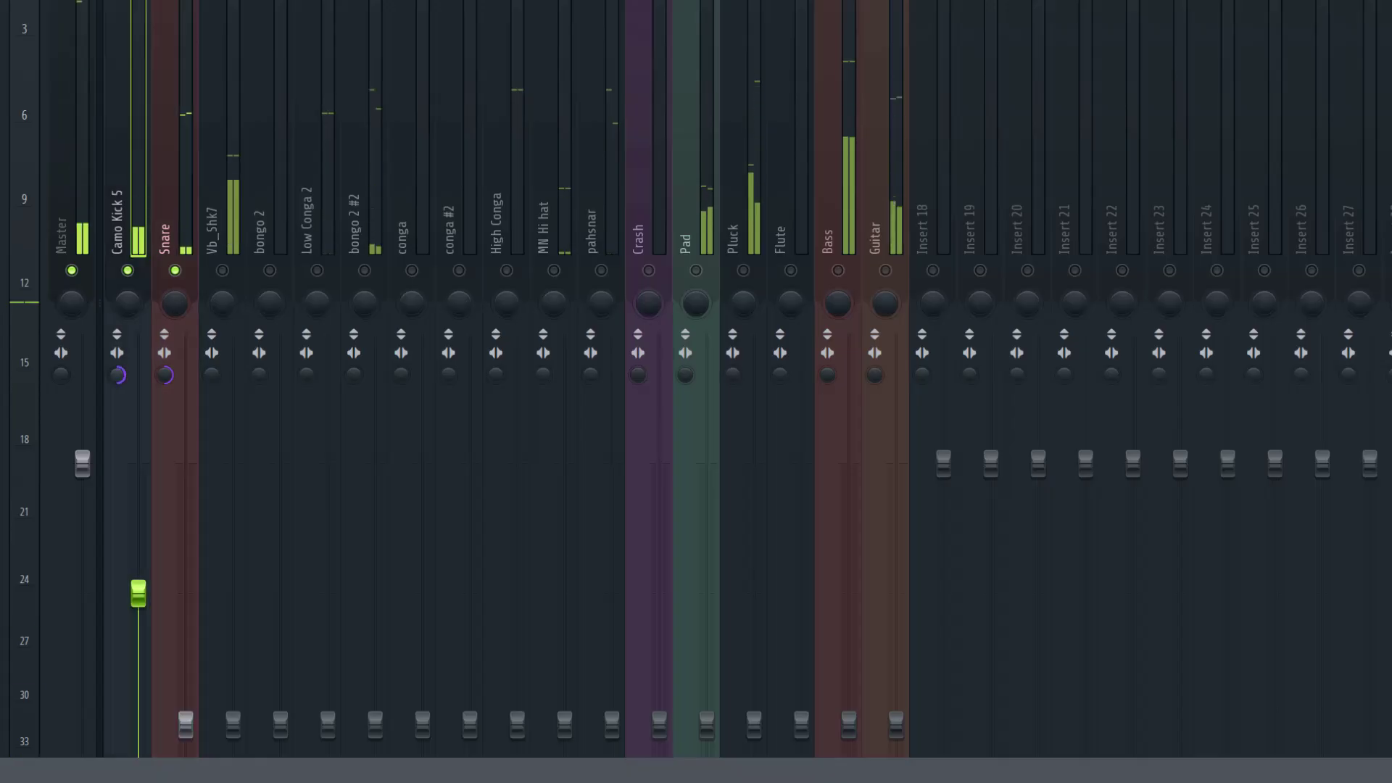
drag(179, 729, 180, 716)
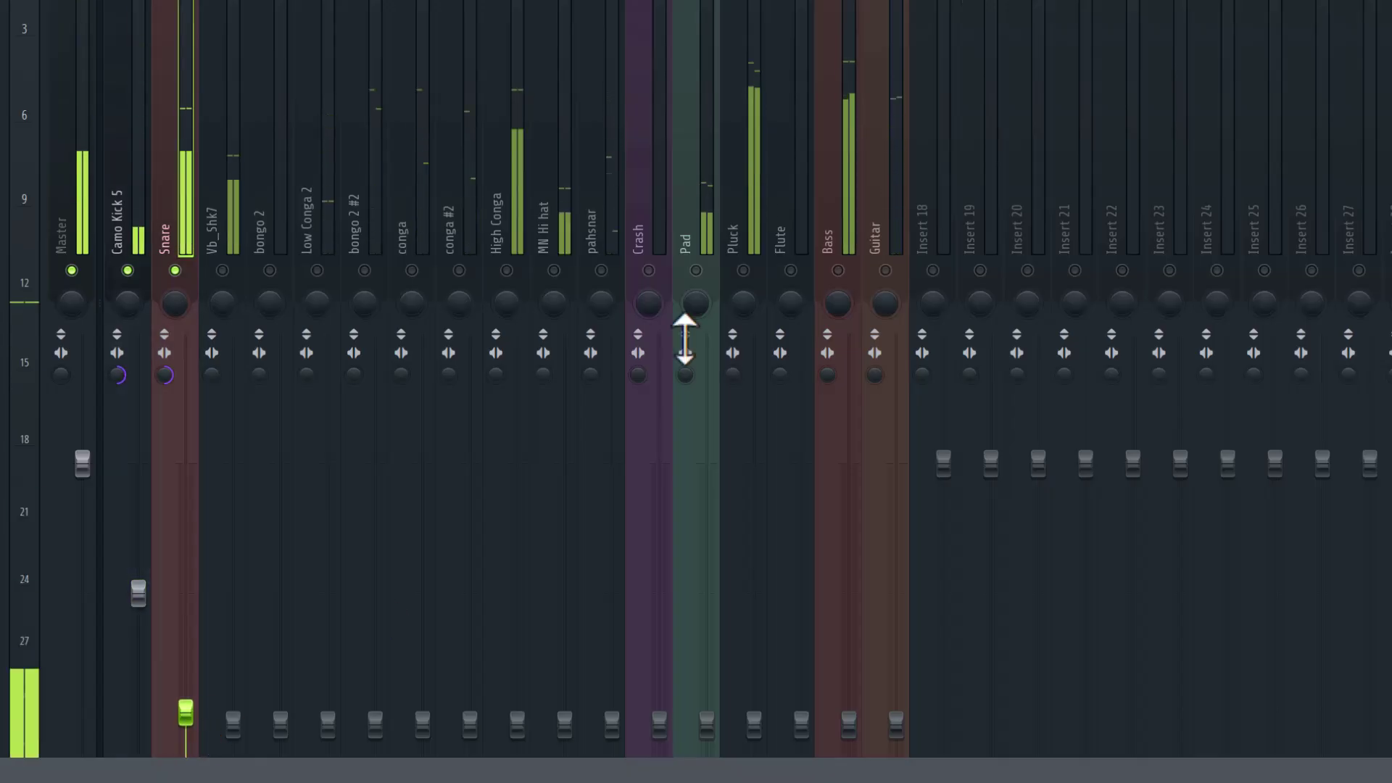
Add a slight fade-out to the Snare sample in its channel settings and return to the mixer.
click(567, 34)
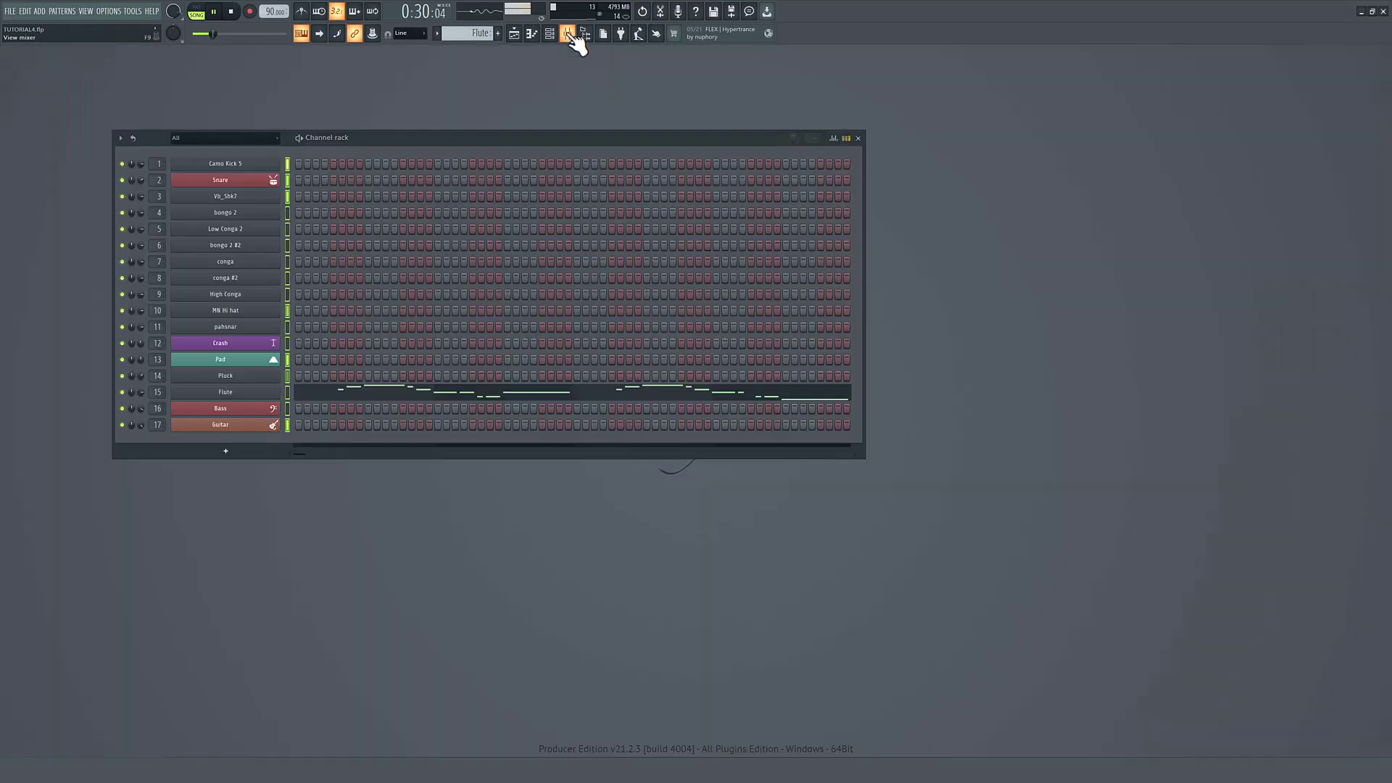
click(253, 182)
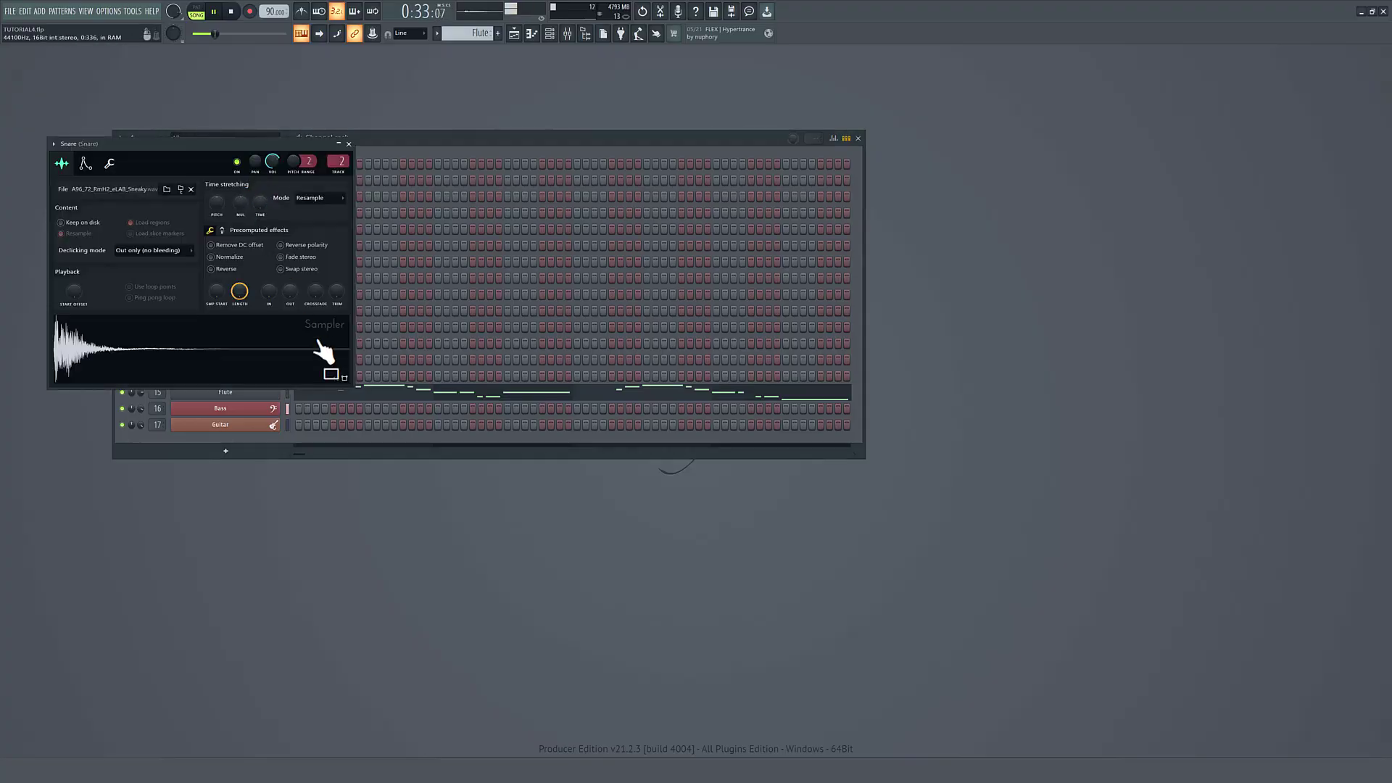
drag(289, 292, 289, 283)
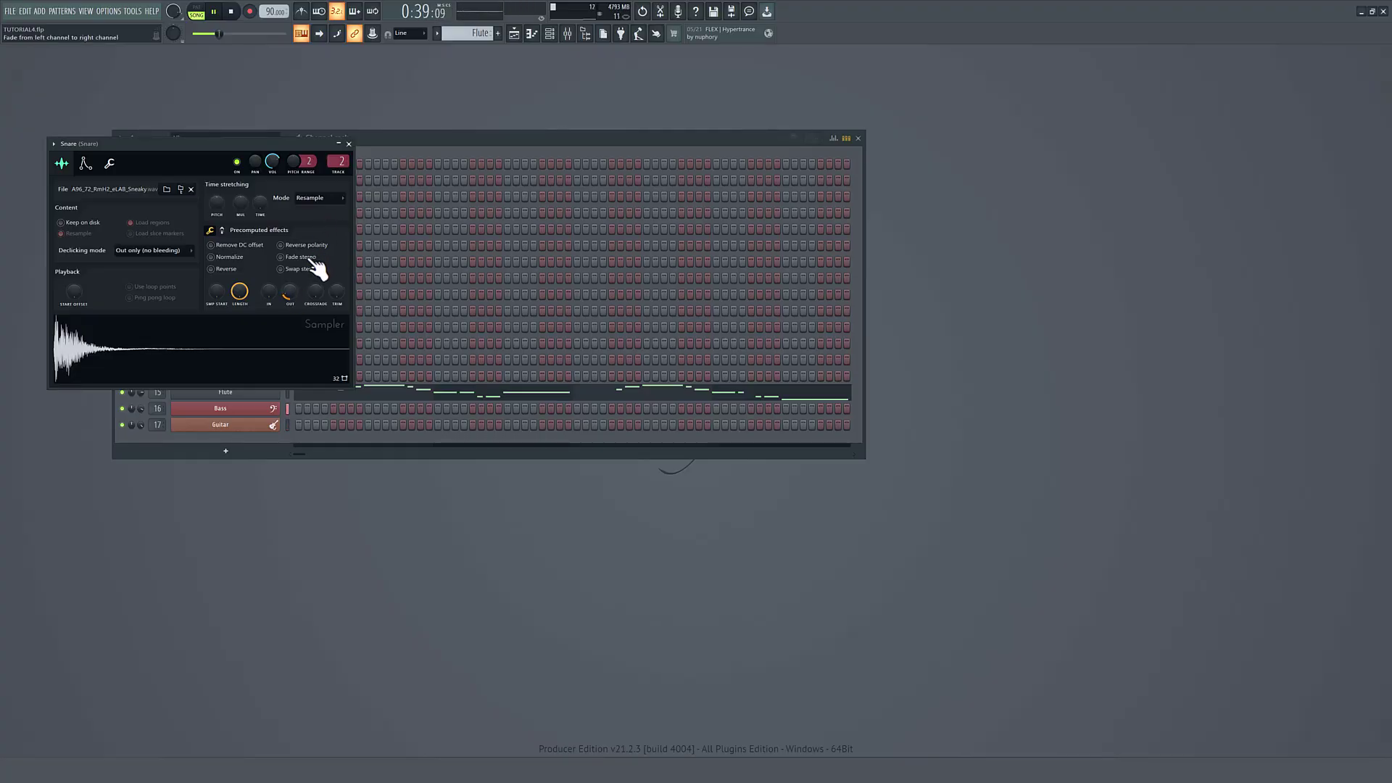
click(348, 143)
click(580, 37)
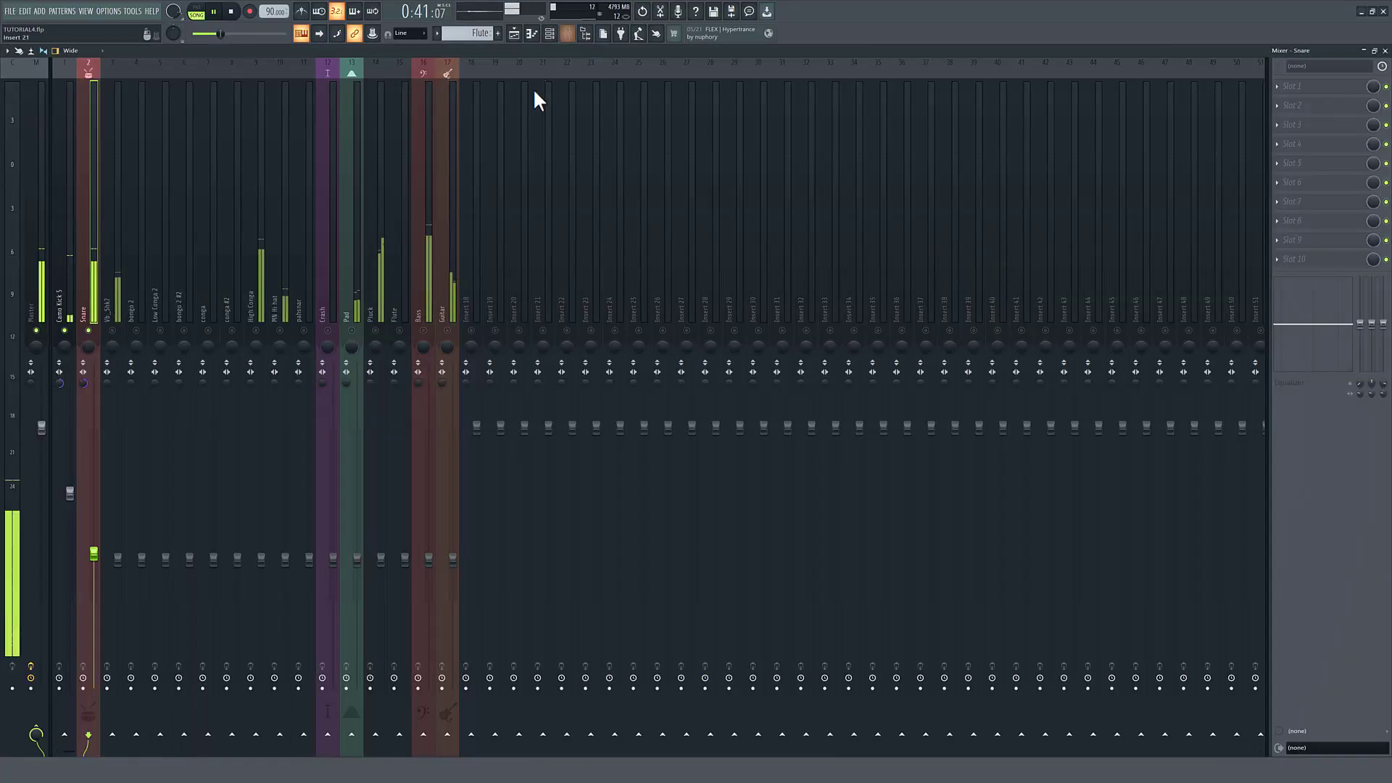
Unmute Vb_Shk7 and MN Hi hat, lowering the Vb_Shk7 fader to about 32% and raising the MN Hi hat fader slightly.
click(112, 304)
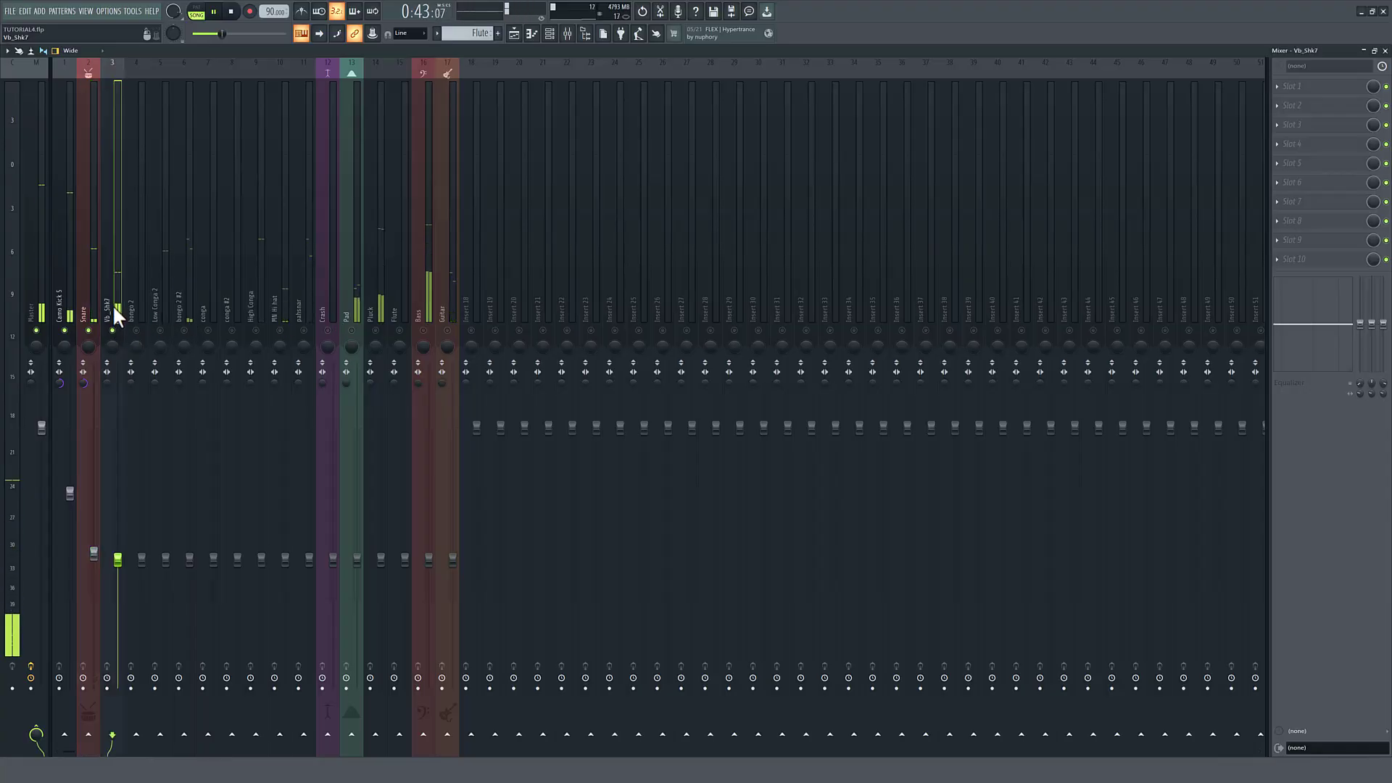
drag(117, 560, 117, 572)
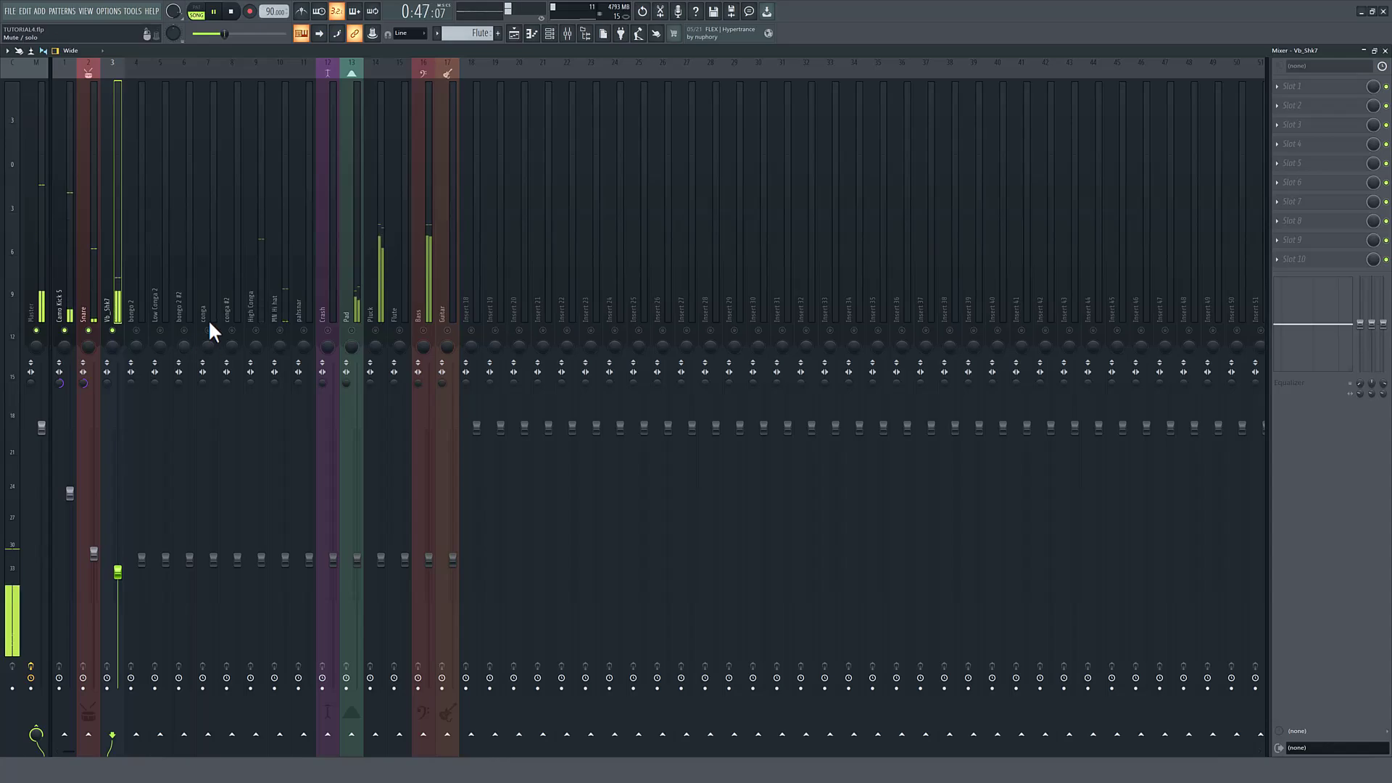
click(277, 300)
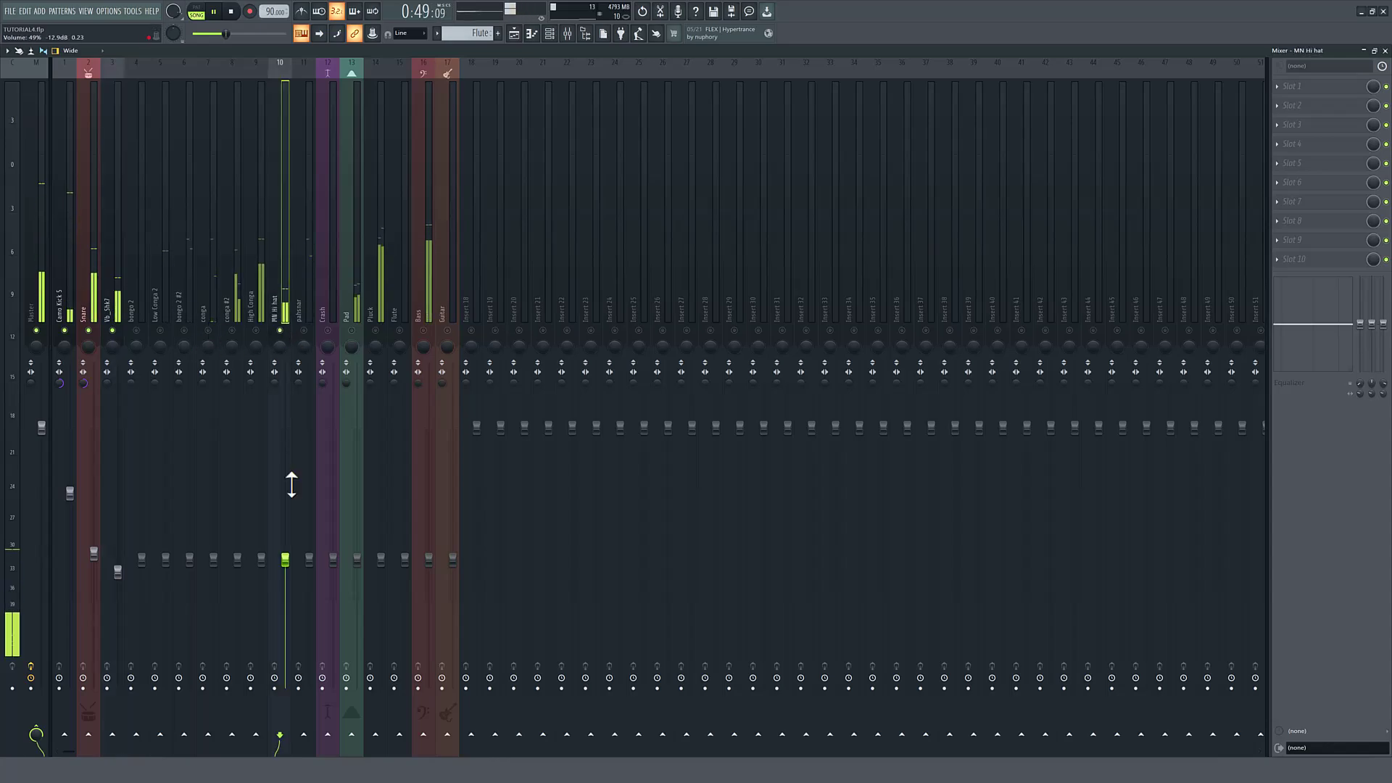
drag(118, 572, 117, 599)
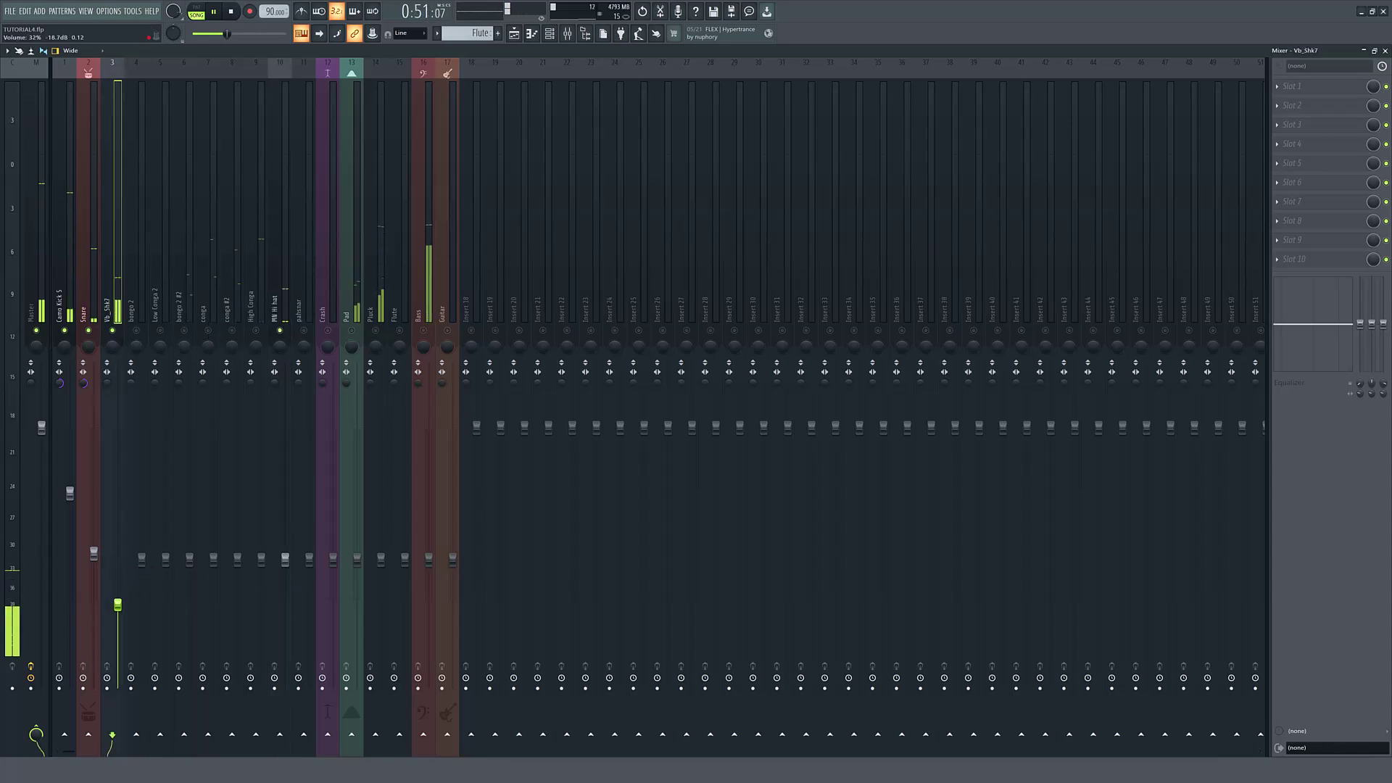
click(287, 311)
drag(296, 565, 296, 558)
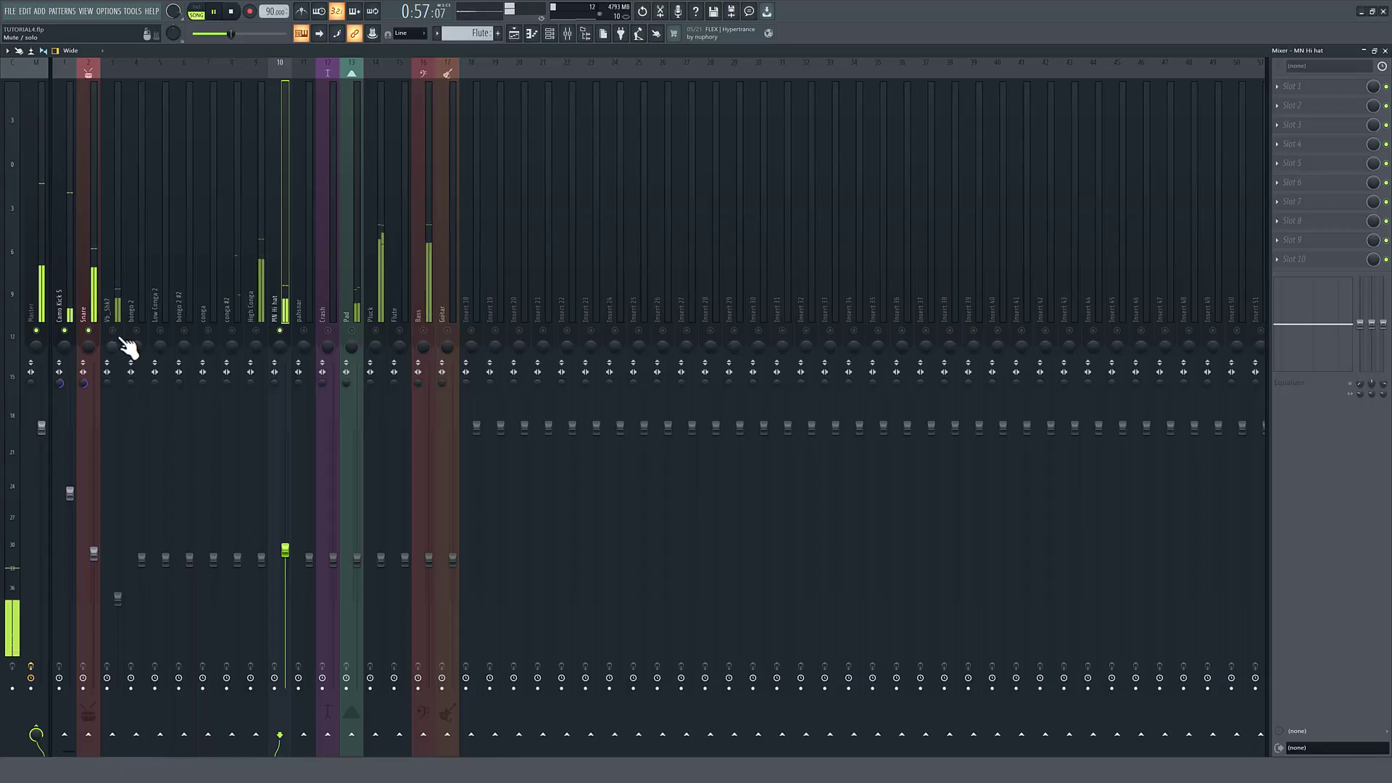
Add Fruity Stereo Enhancer to effect slot 3 of the Vb_Shk7 track.
click(111, 308)
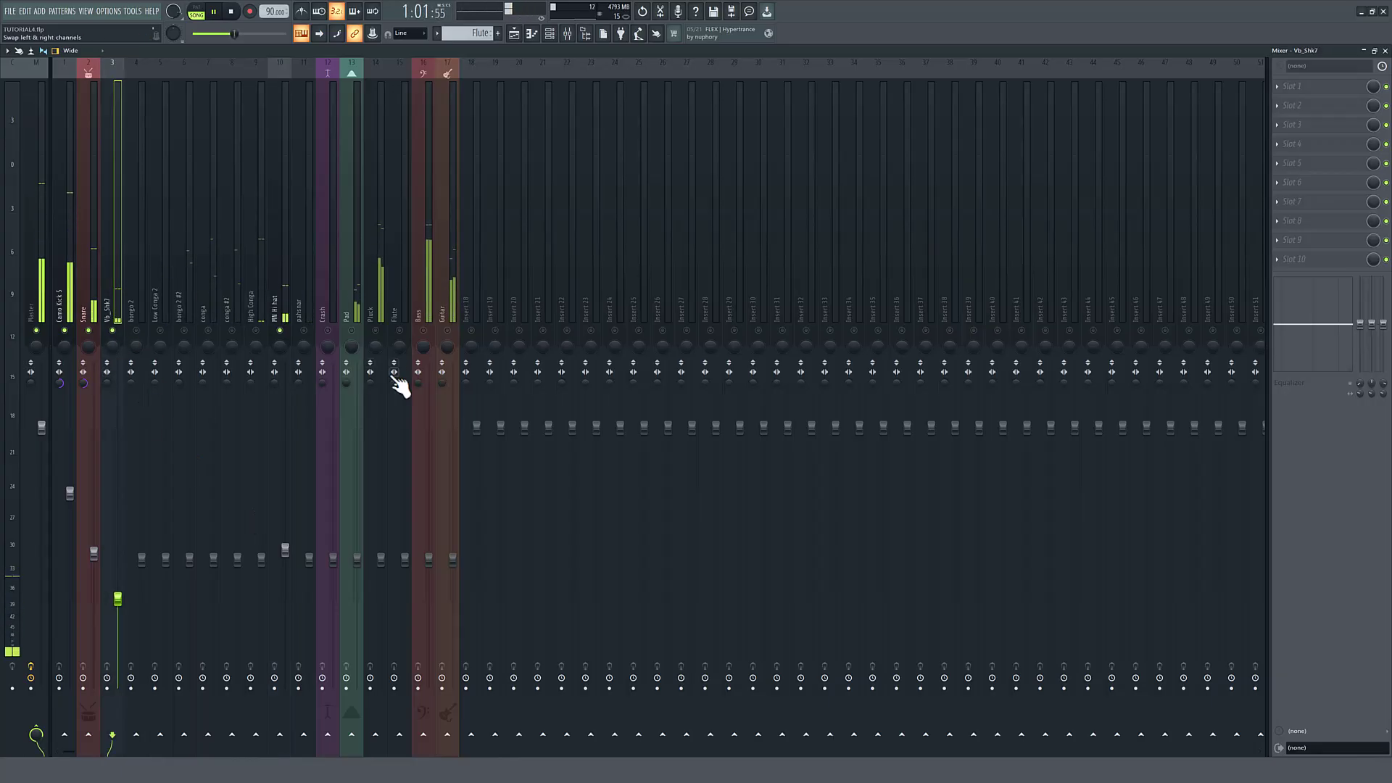
click(1279, 125)
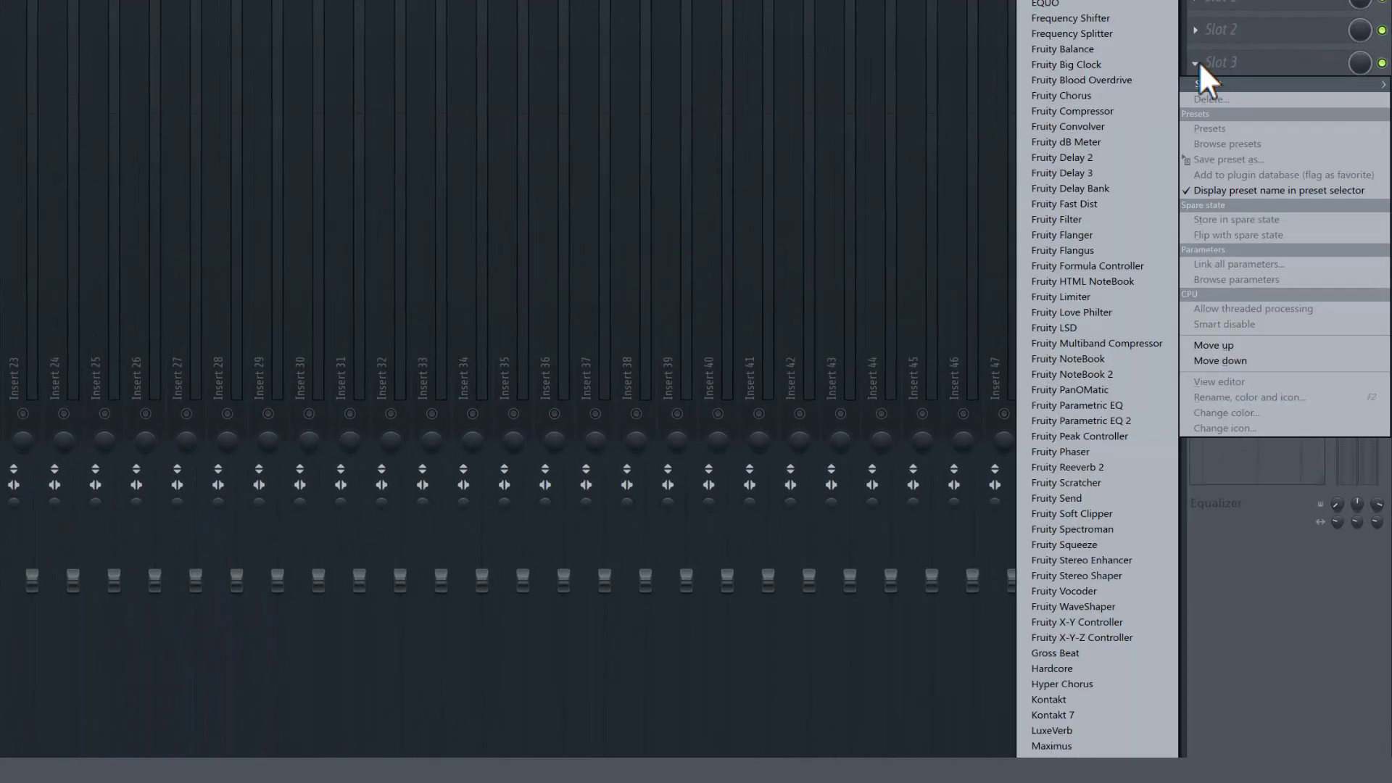
click(1091, 561)
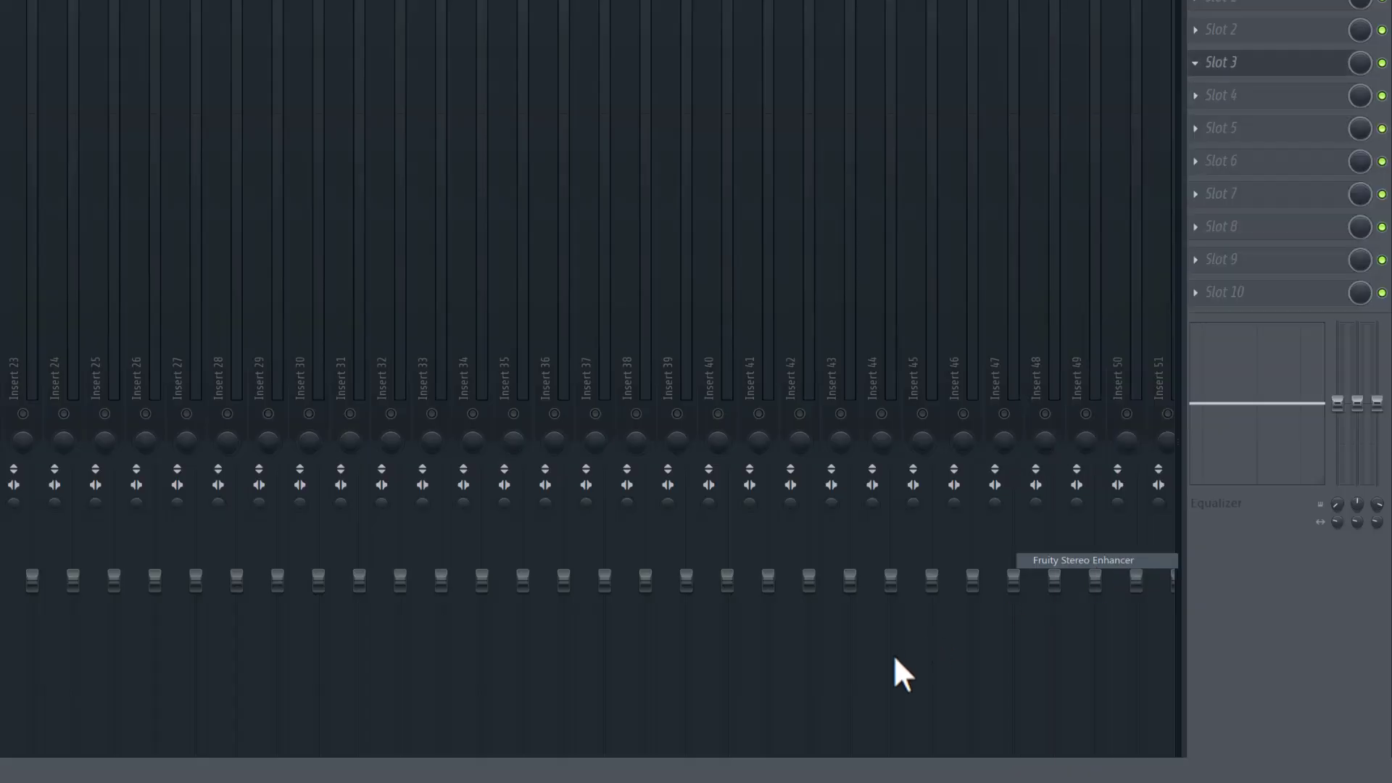
Load the For strings preset in Fruity Stereo Enhancer and reduce the effect's mix level on Vb_Shk7.
click(225, 113)
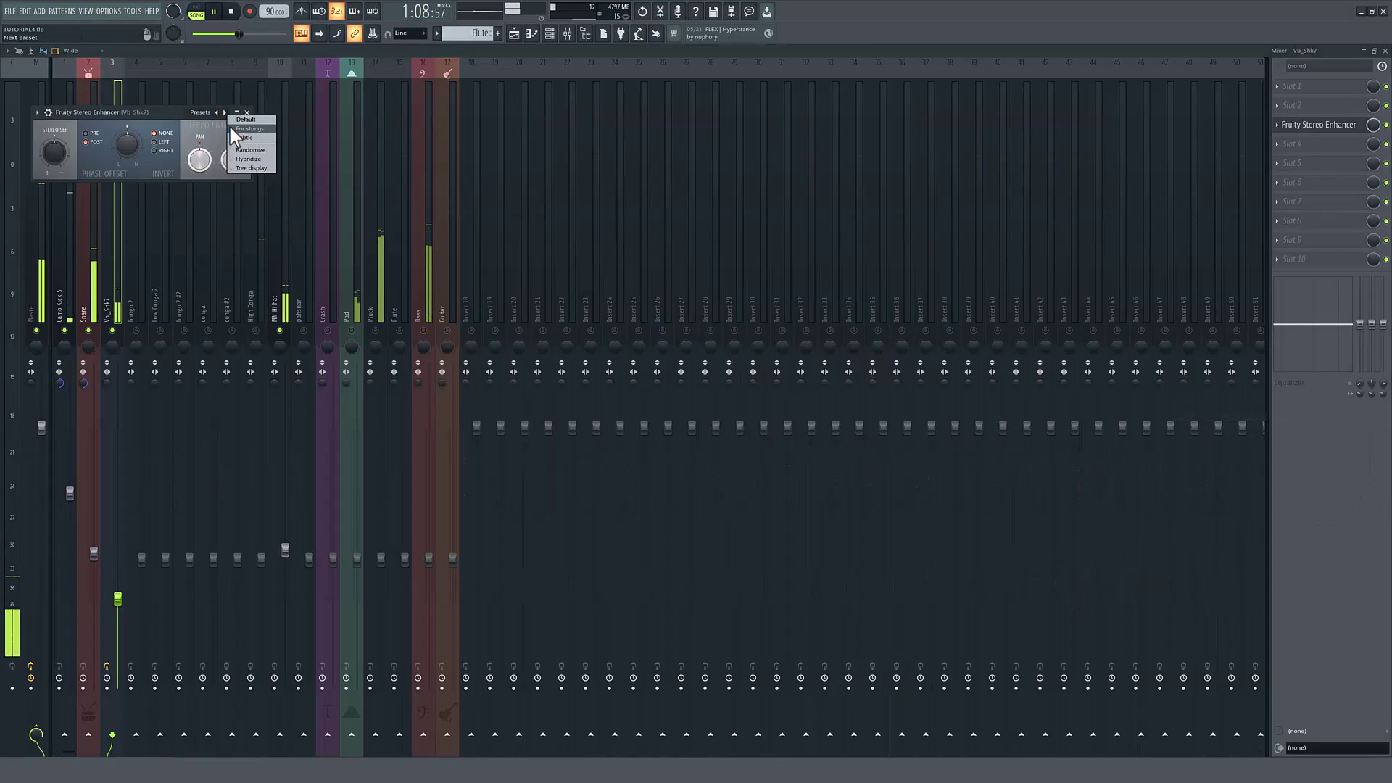
click(238, 128)
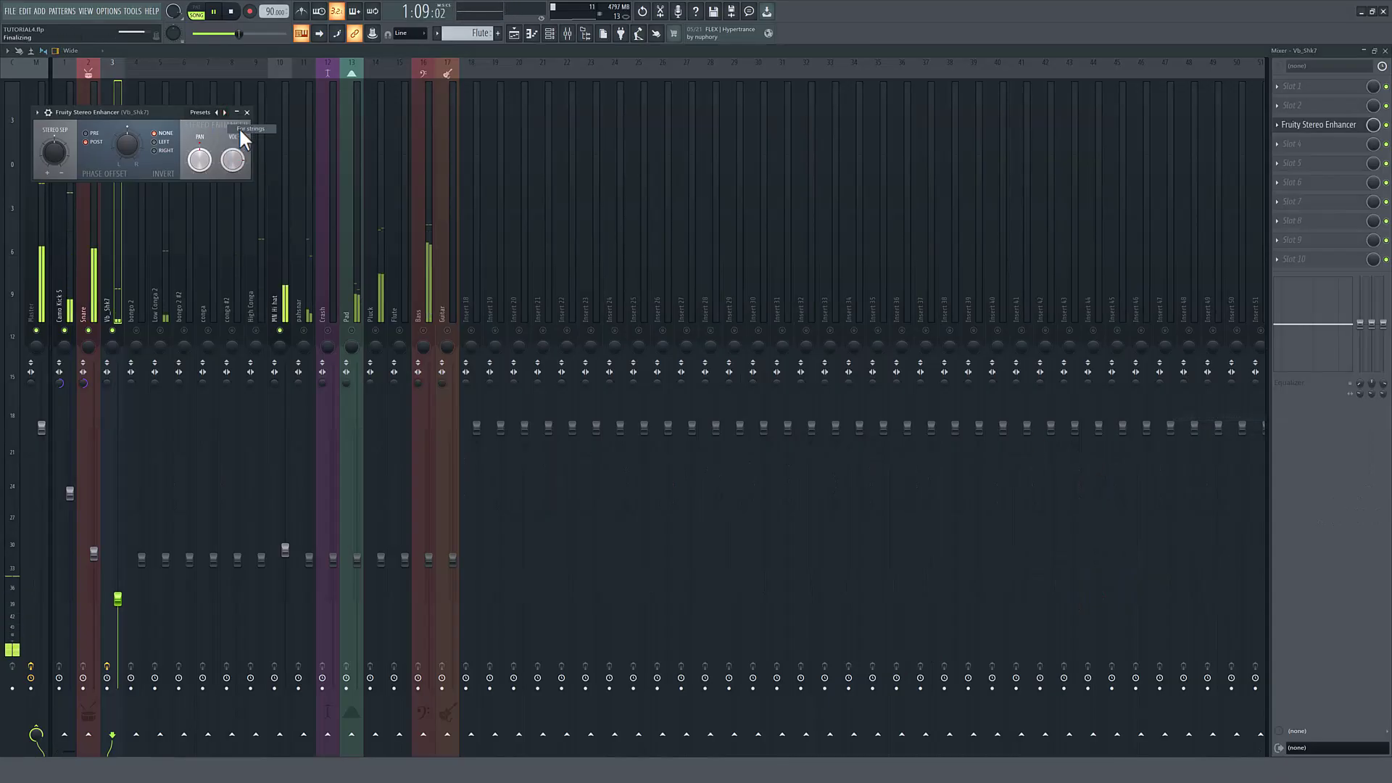
click(247, 113)
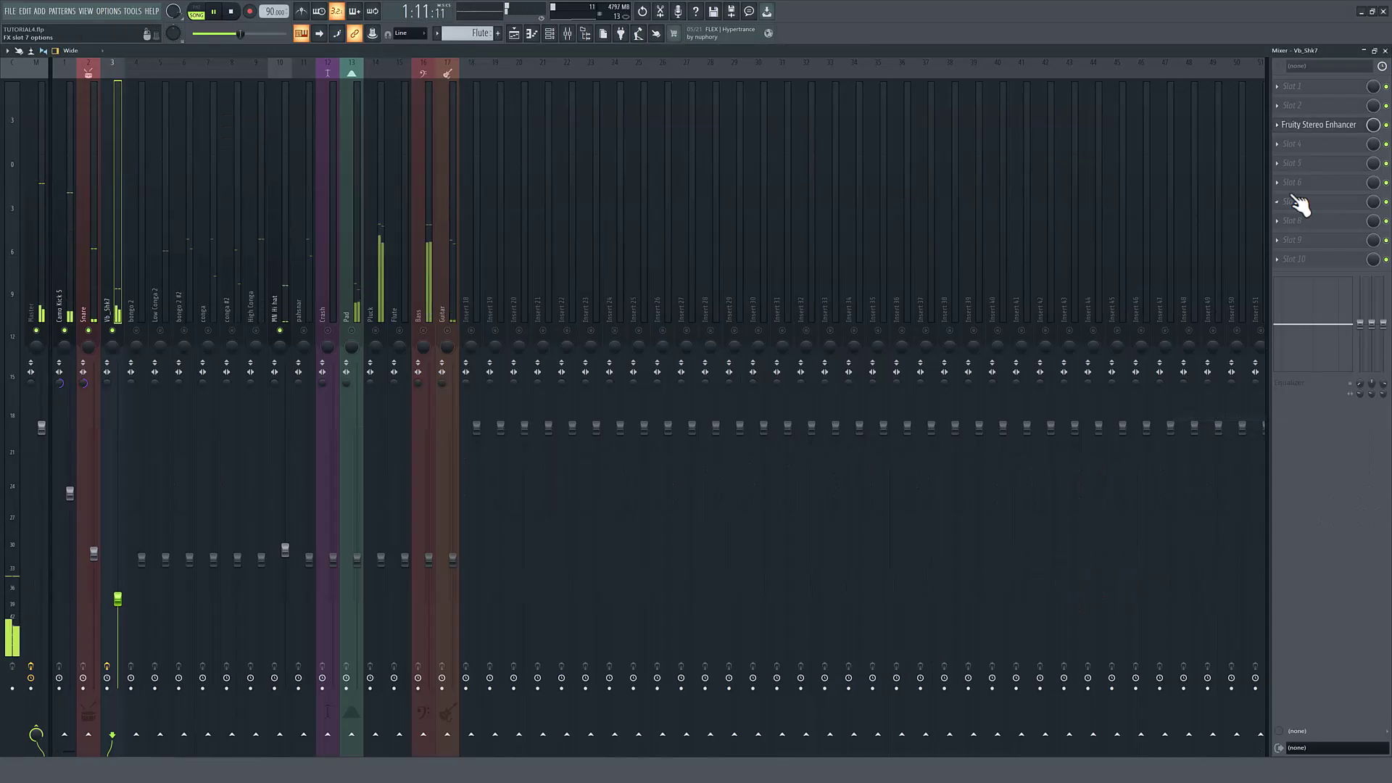
drag(1372, 124, 1373, 138)
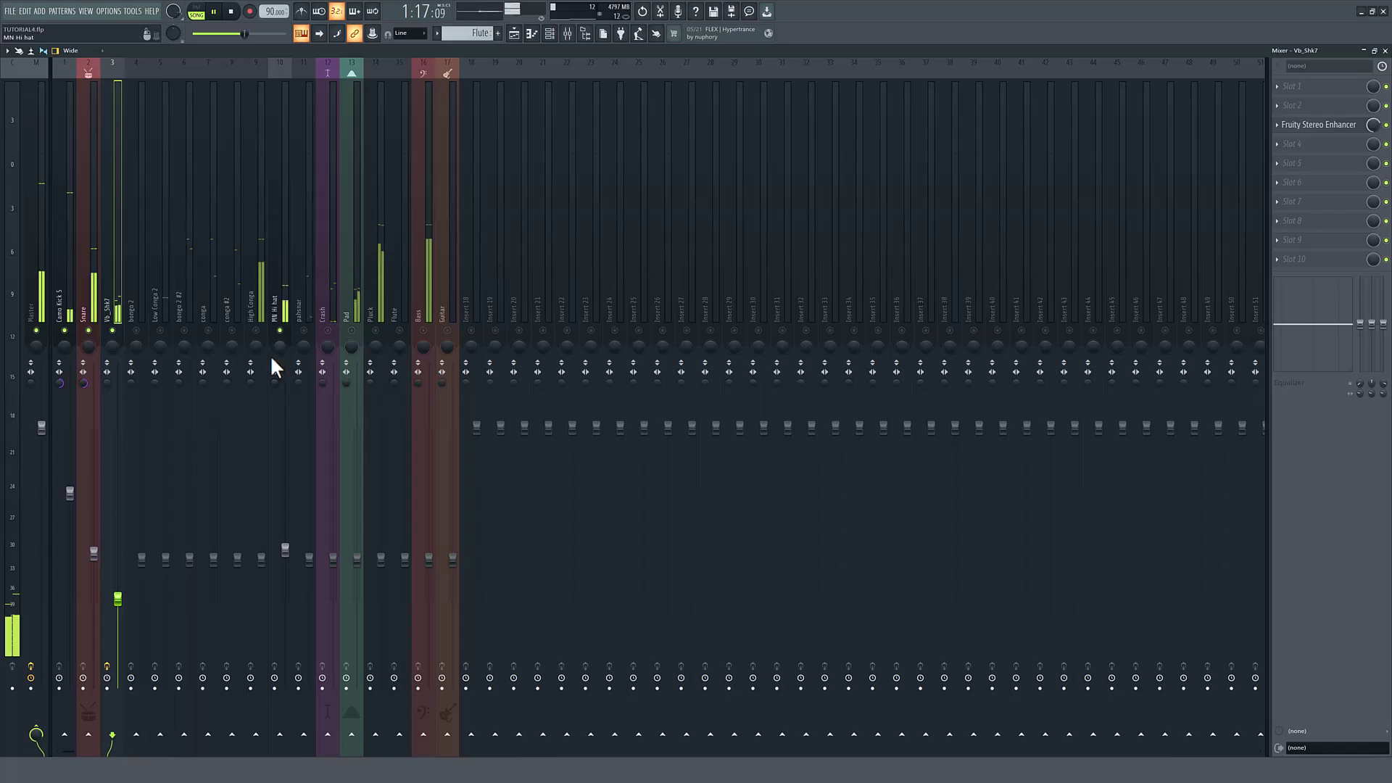
Unmute High Conga, conga and conga #2, raising the High Conga fader just past 63% and conga #2 to 63% (-9.1 dB).
click(253, 313)
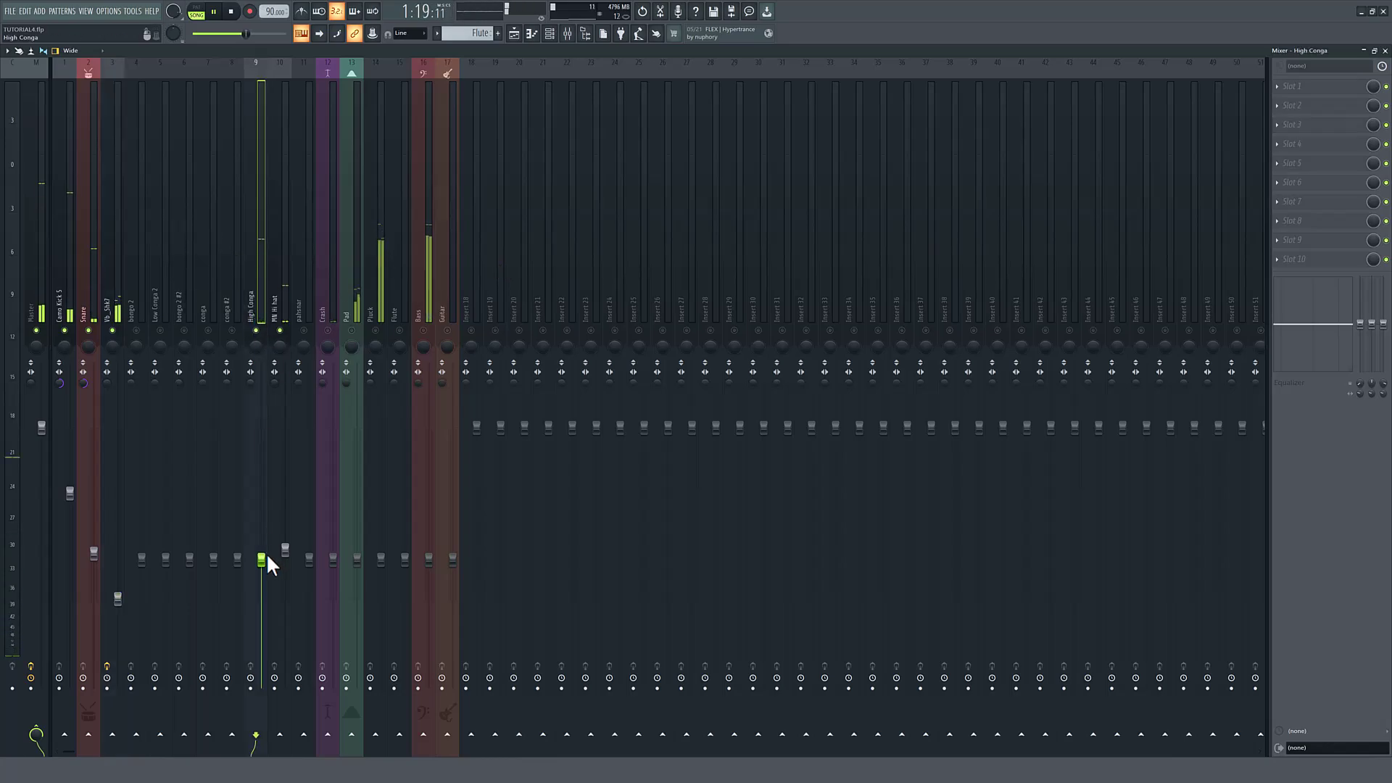
drag(261, 527, 262, 523)
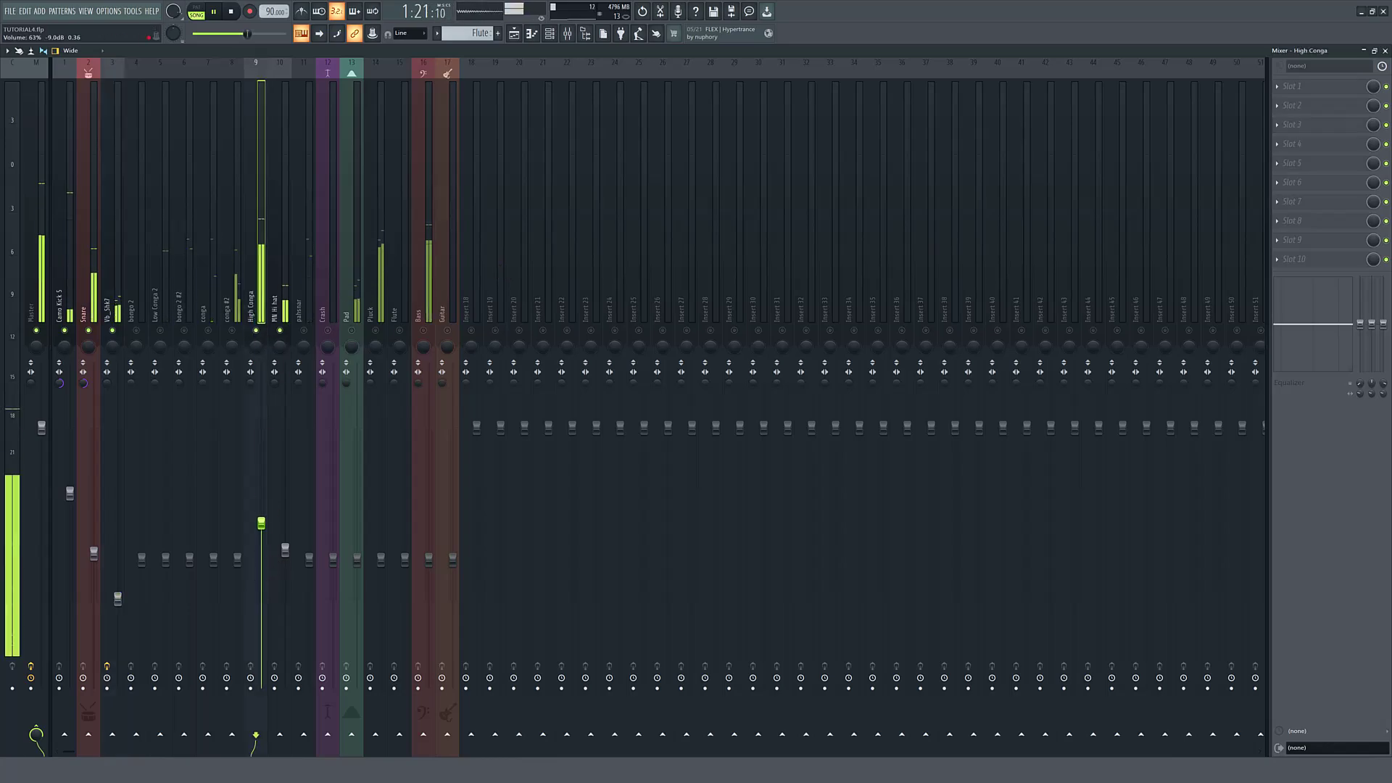
click(208, 309)
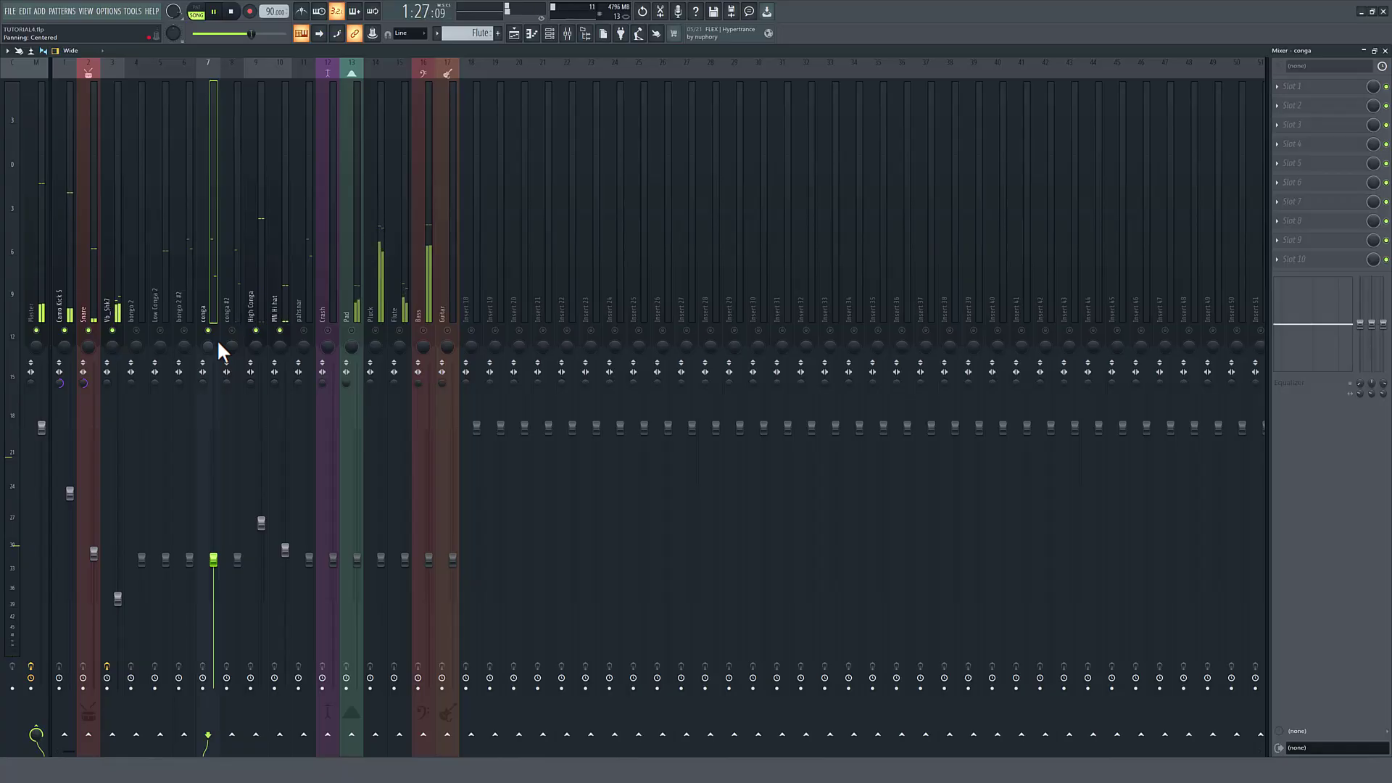
drag(267, 532, 267, 523)
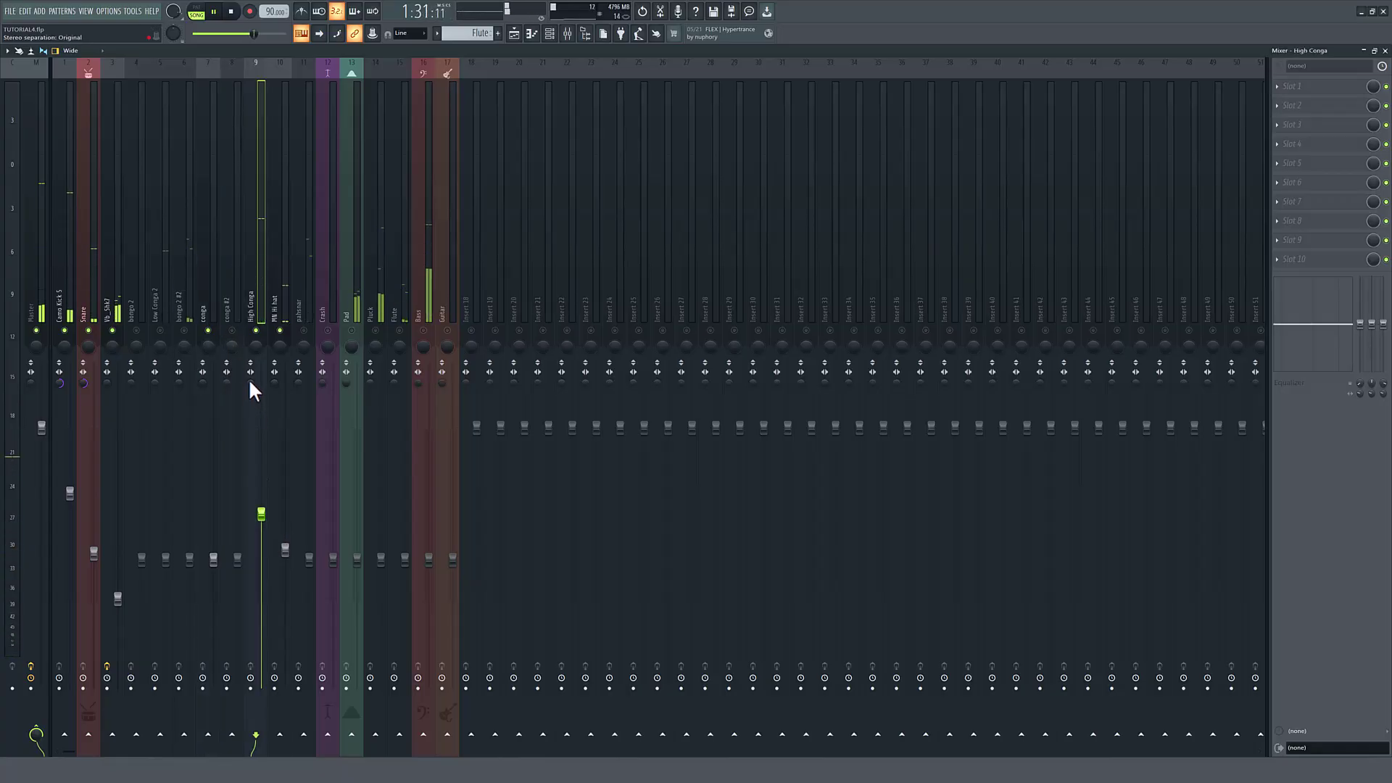
click(232, 330)
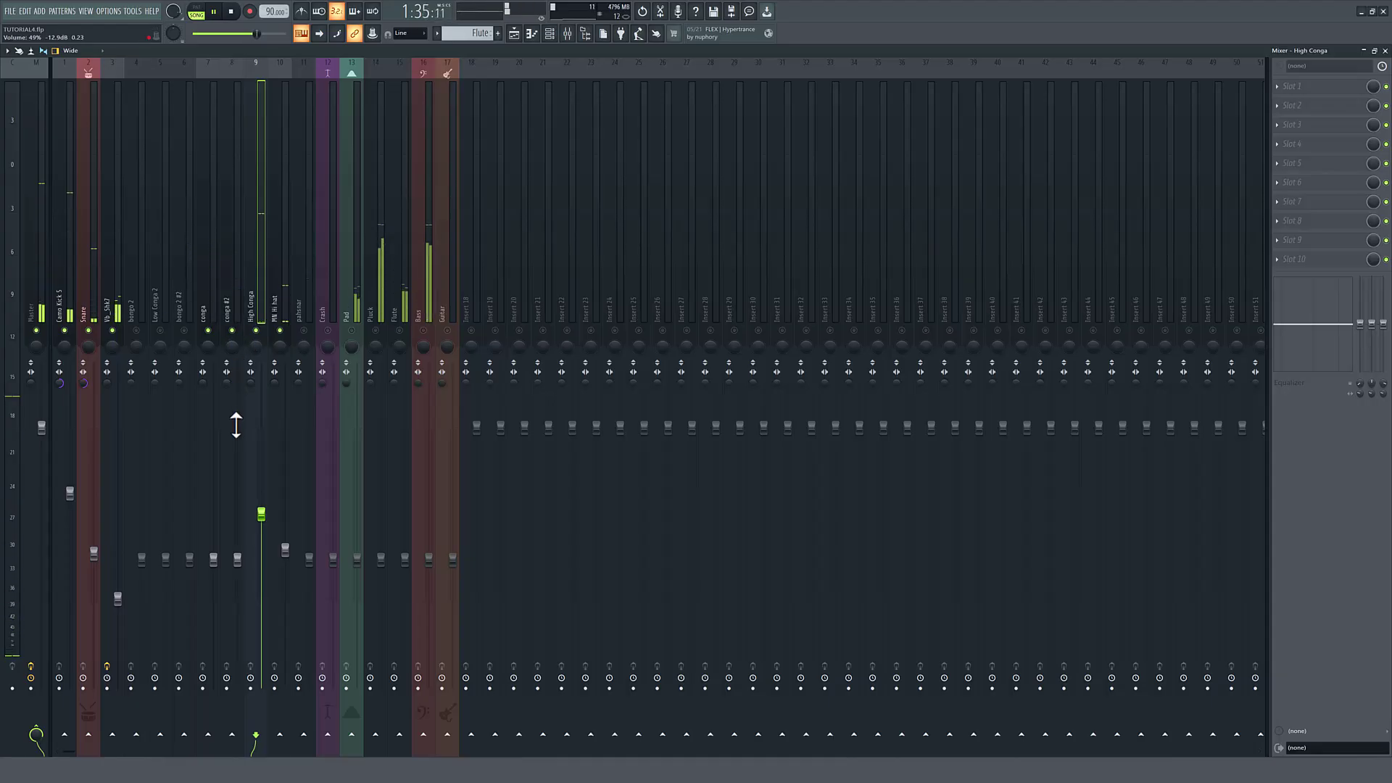
drag(237, 559, 237, 522)
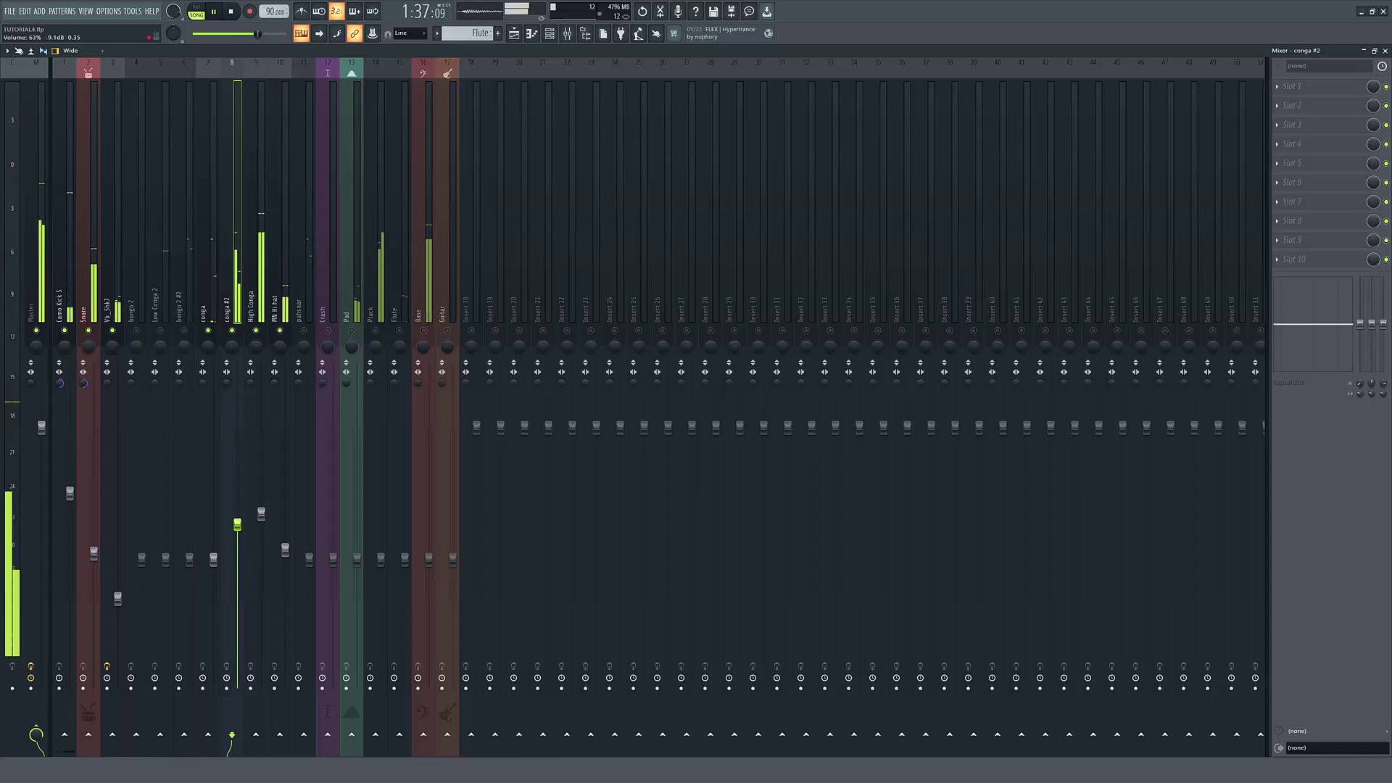
Unmute Low Conga 2, raise its fader to roughly the level of the other congas, and pan it left.
click(207, 301)
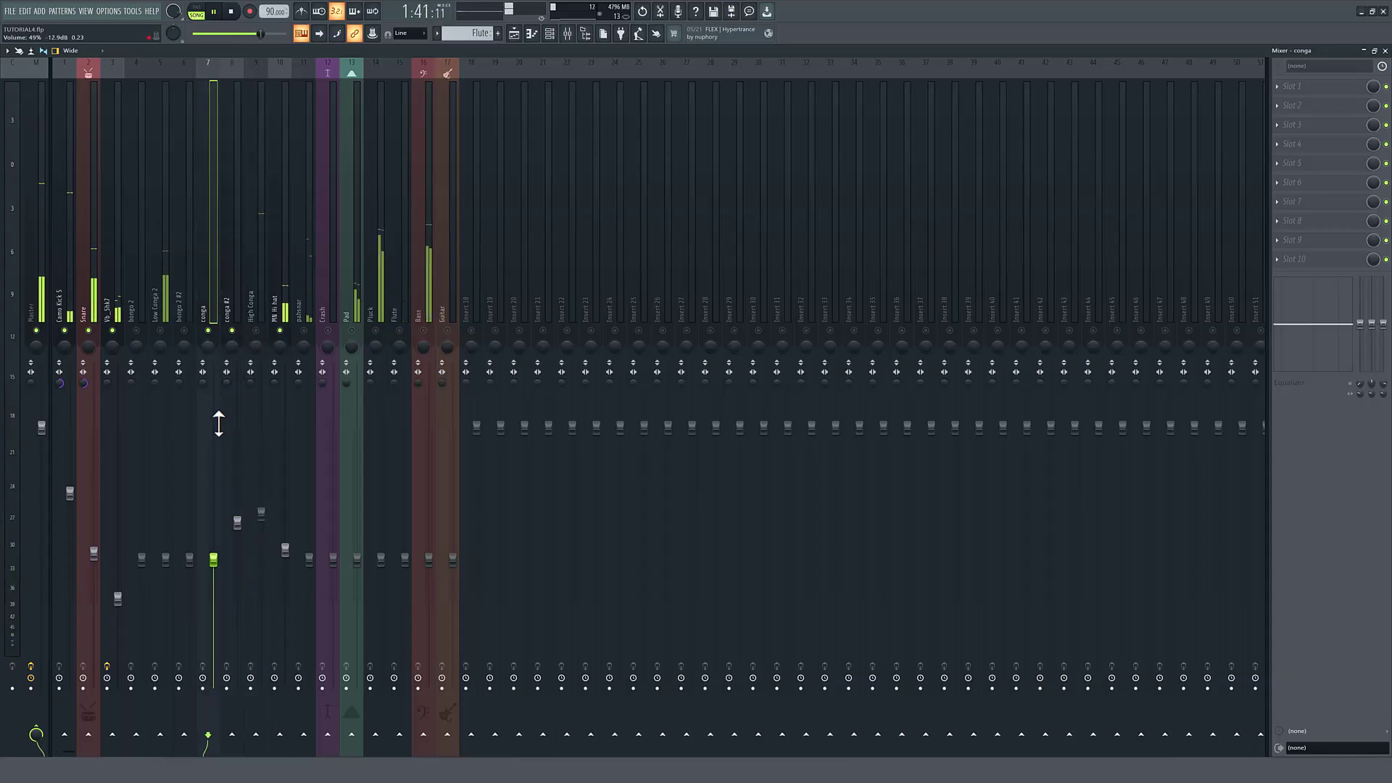
click(156, 312)
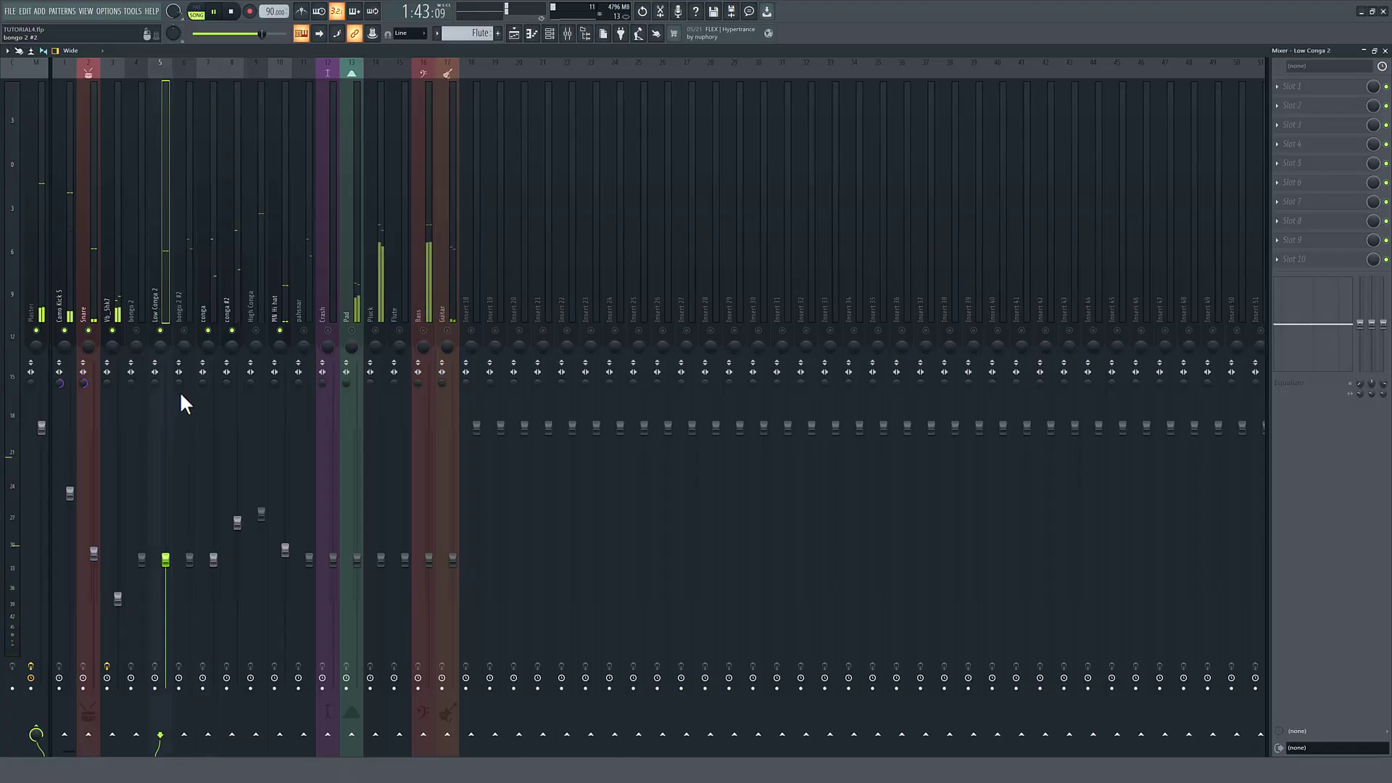
click(232, 307)
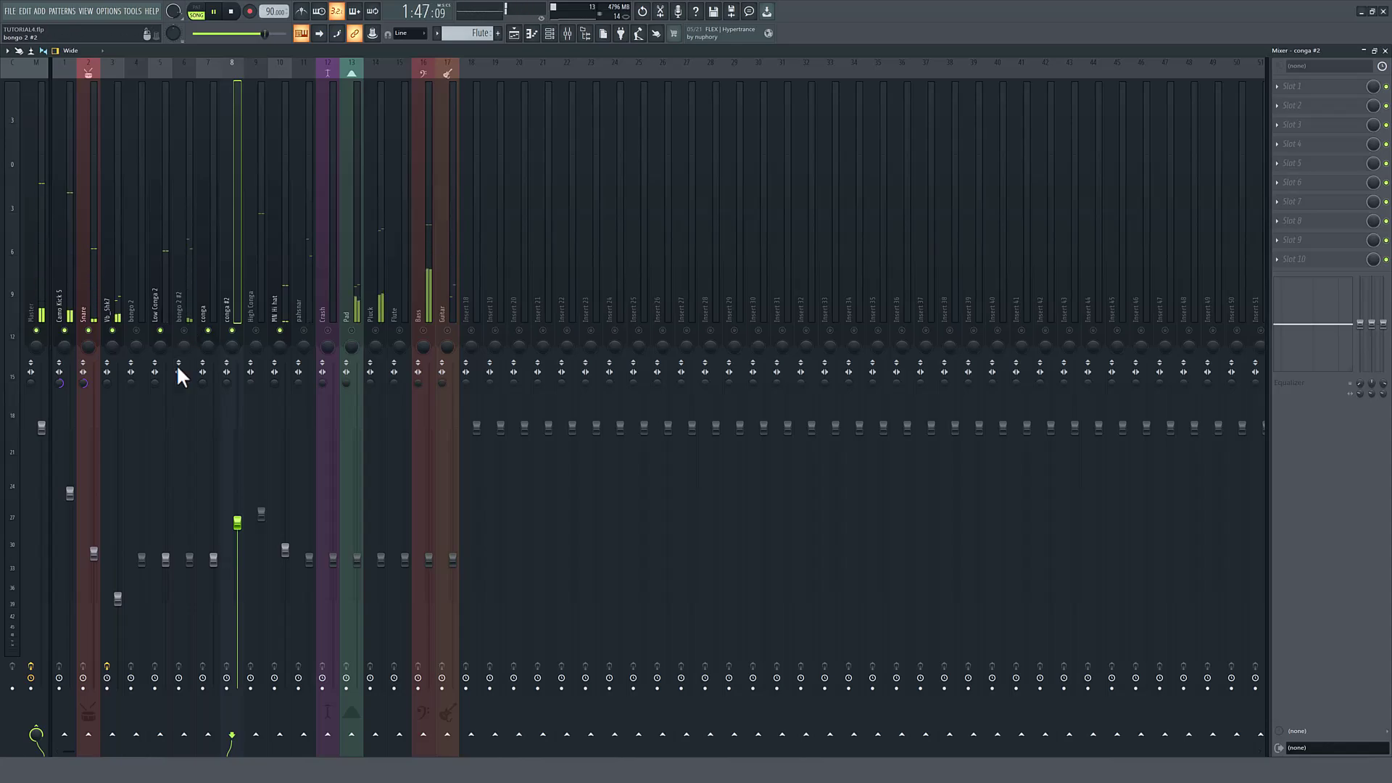
drag(166, 559, 165, 535)
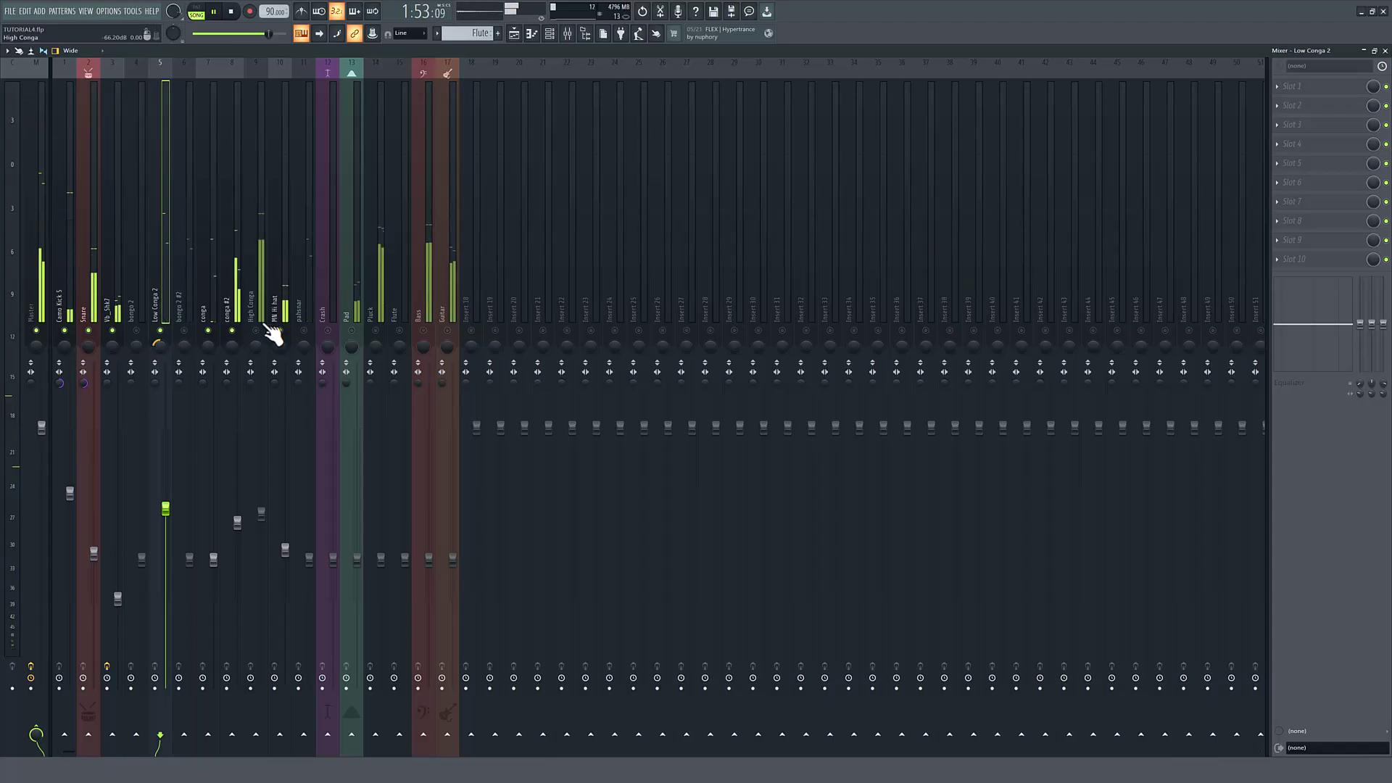
Unmute High Conga, pan it 46% right and lower its fader to 64%, and raise the conga fader to 63% (-8.9 dB).
drag(257, 346, 257, 331)
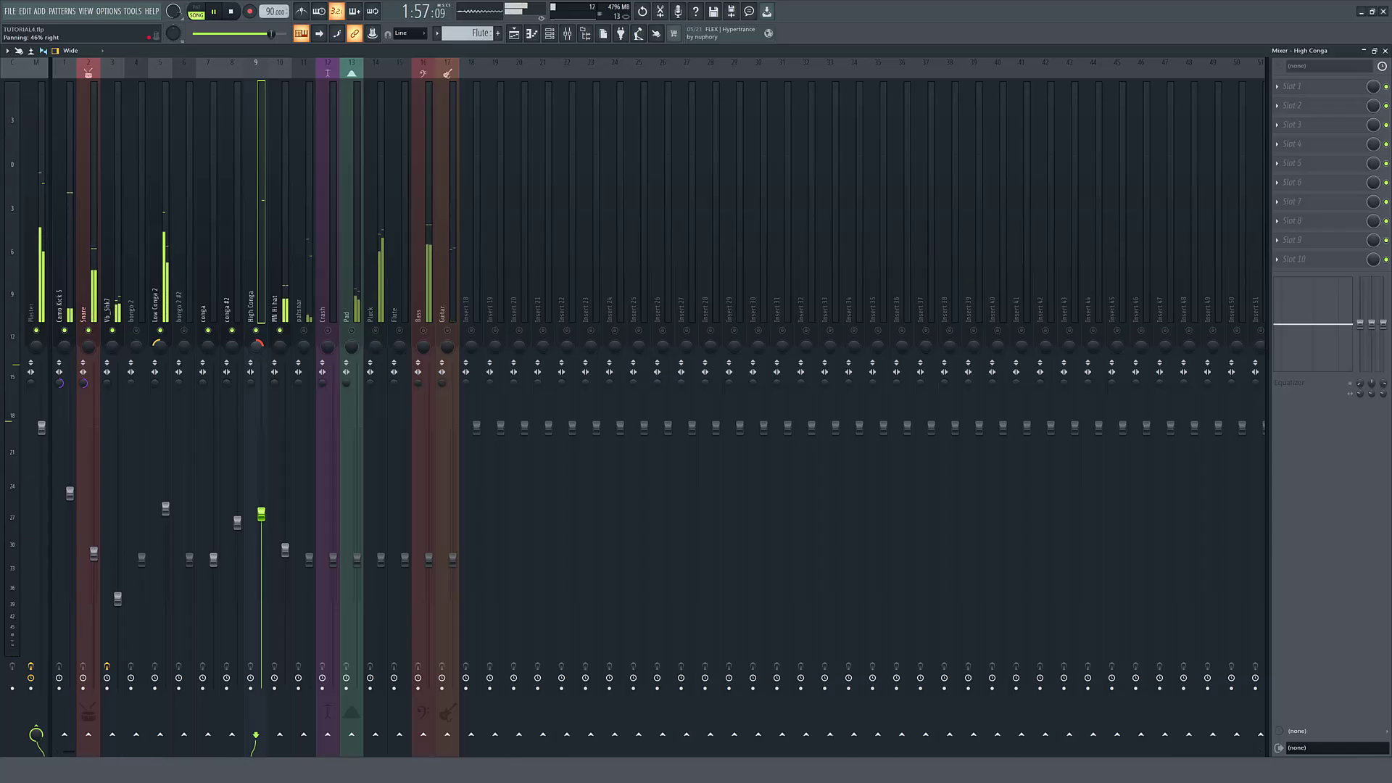
drag(268, 516, 270, 523)
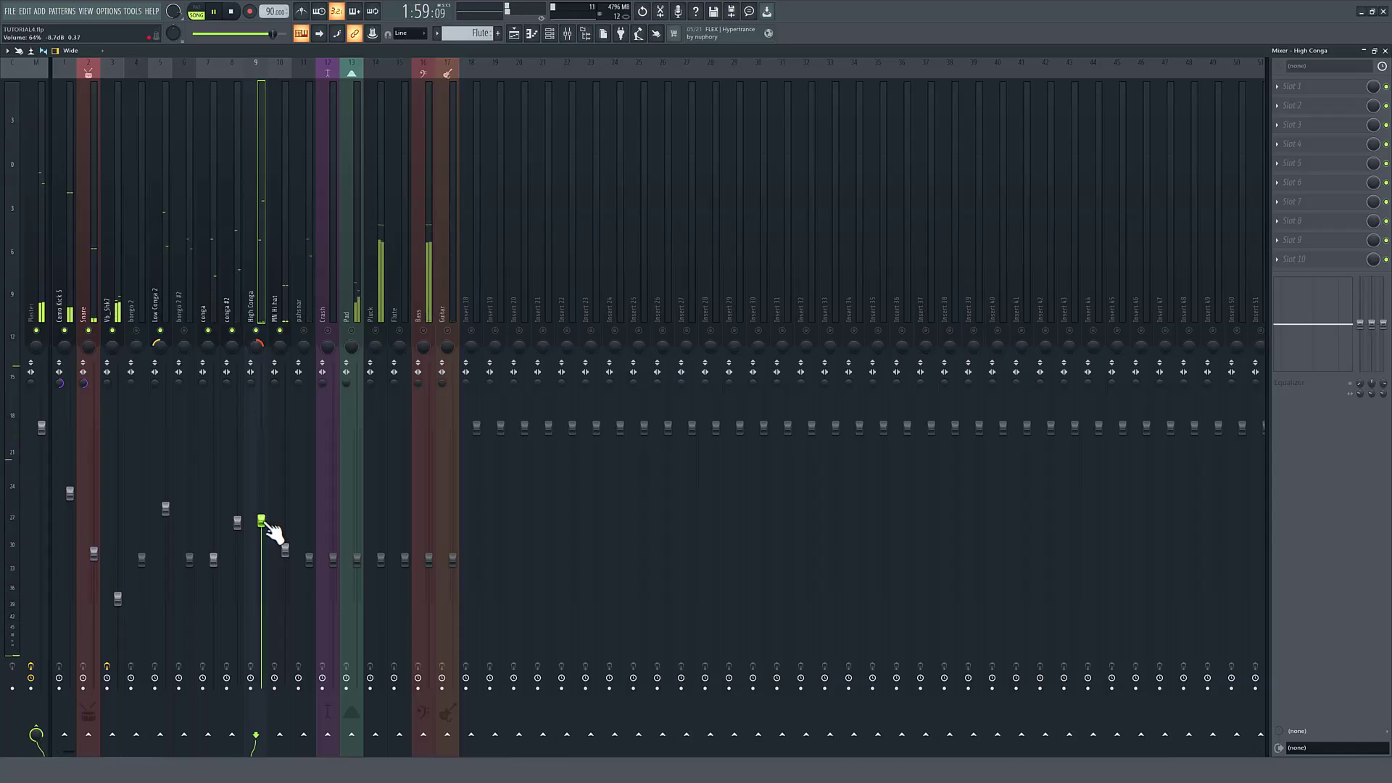
click(229, 298)
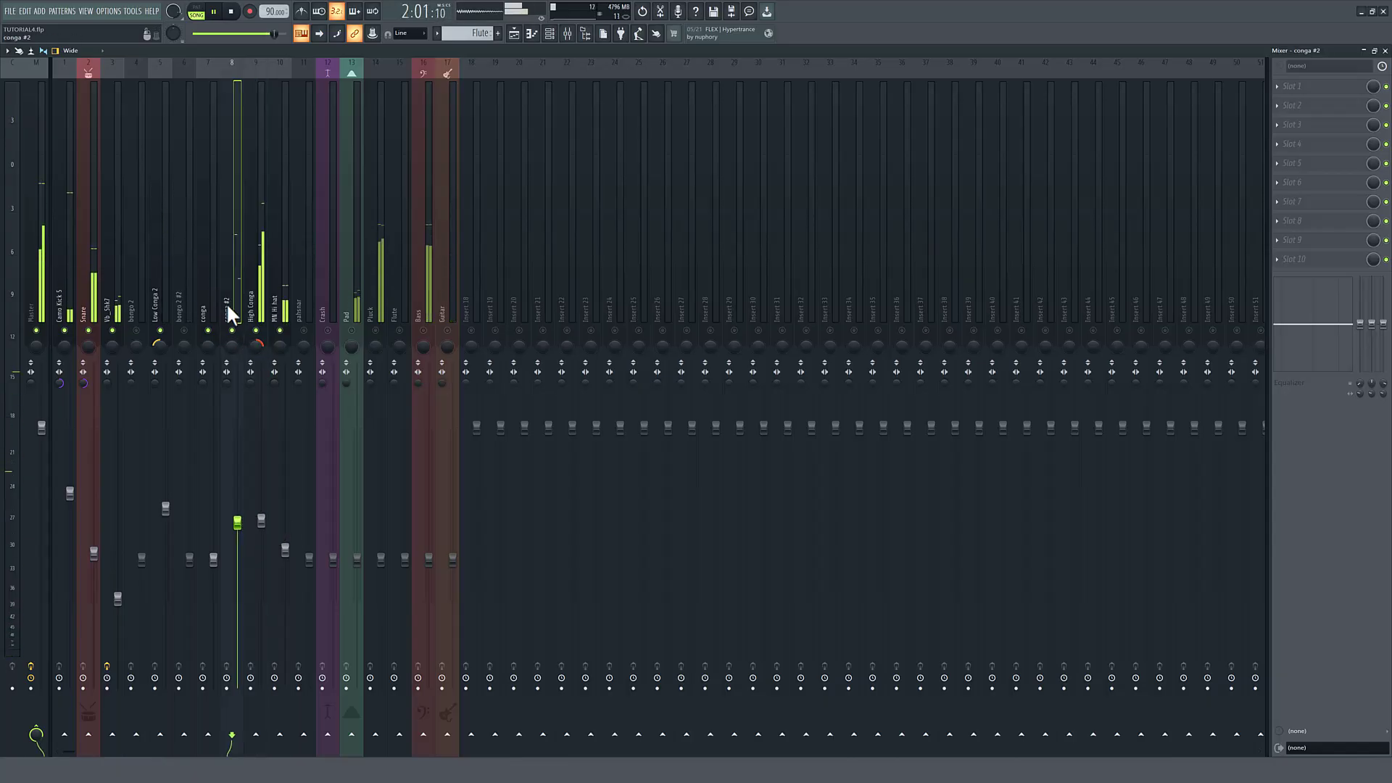
click(216, 335)
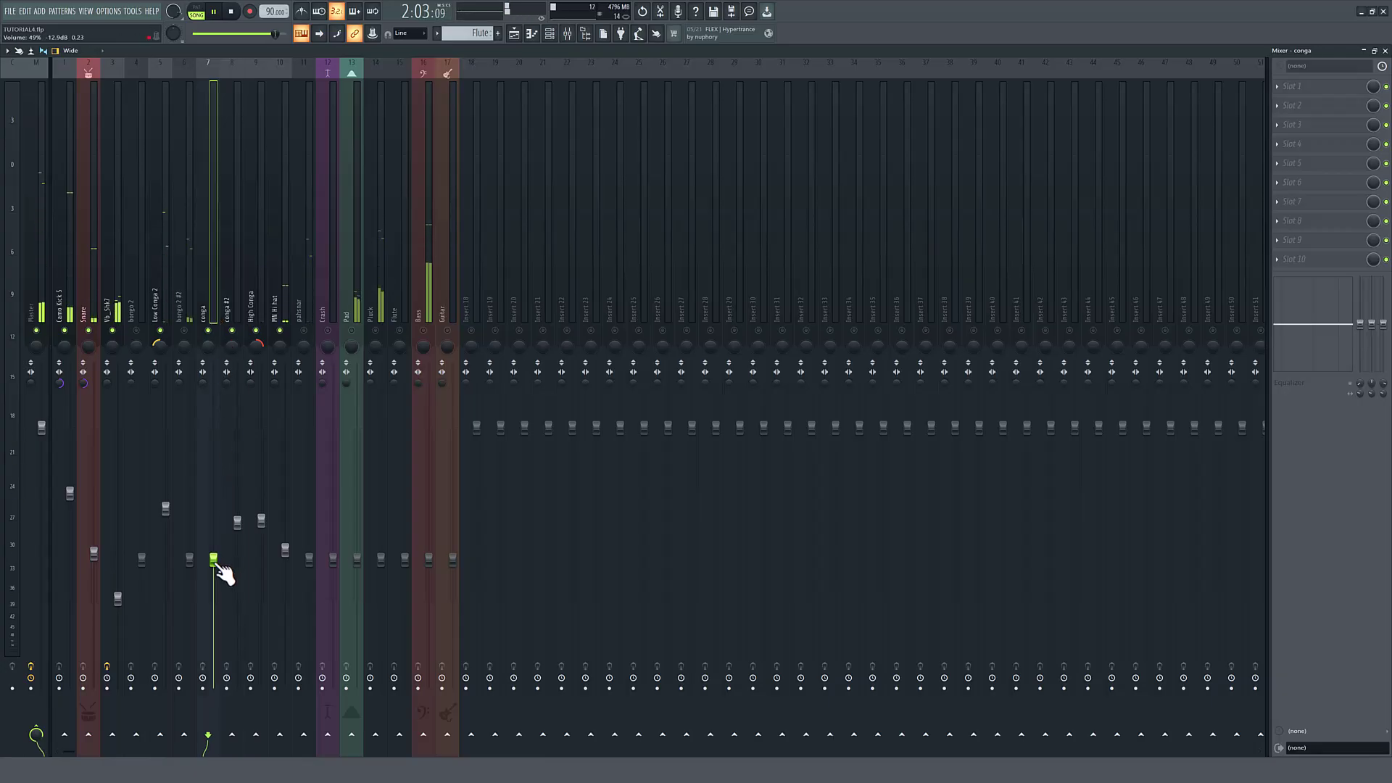
drag(217, 564, 218, 528)
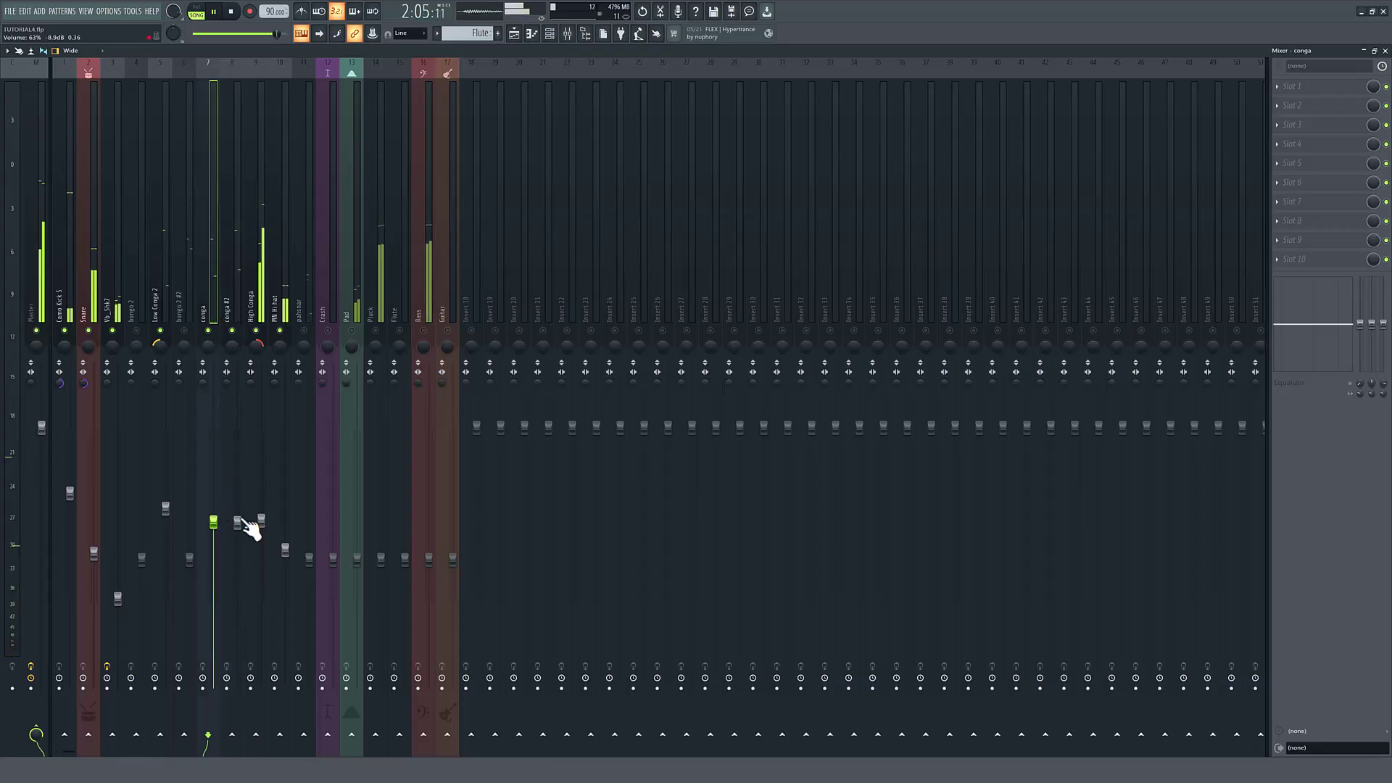
Select bars 13 to 17 in the playlist as the playback loop and return to the mixer.
click(516, 34)
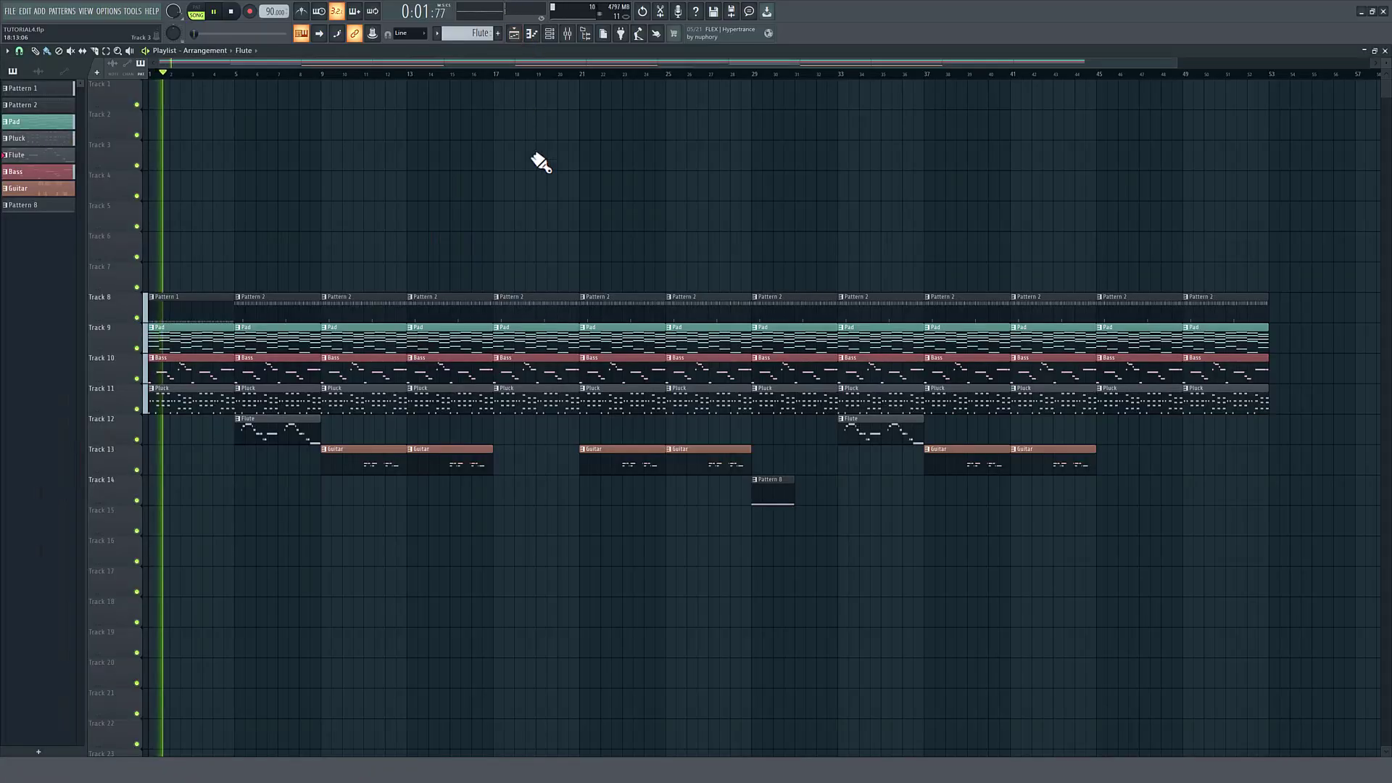
drag(410, 76, 462, 81)
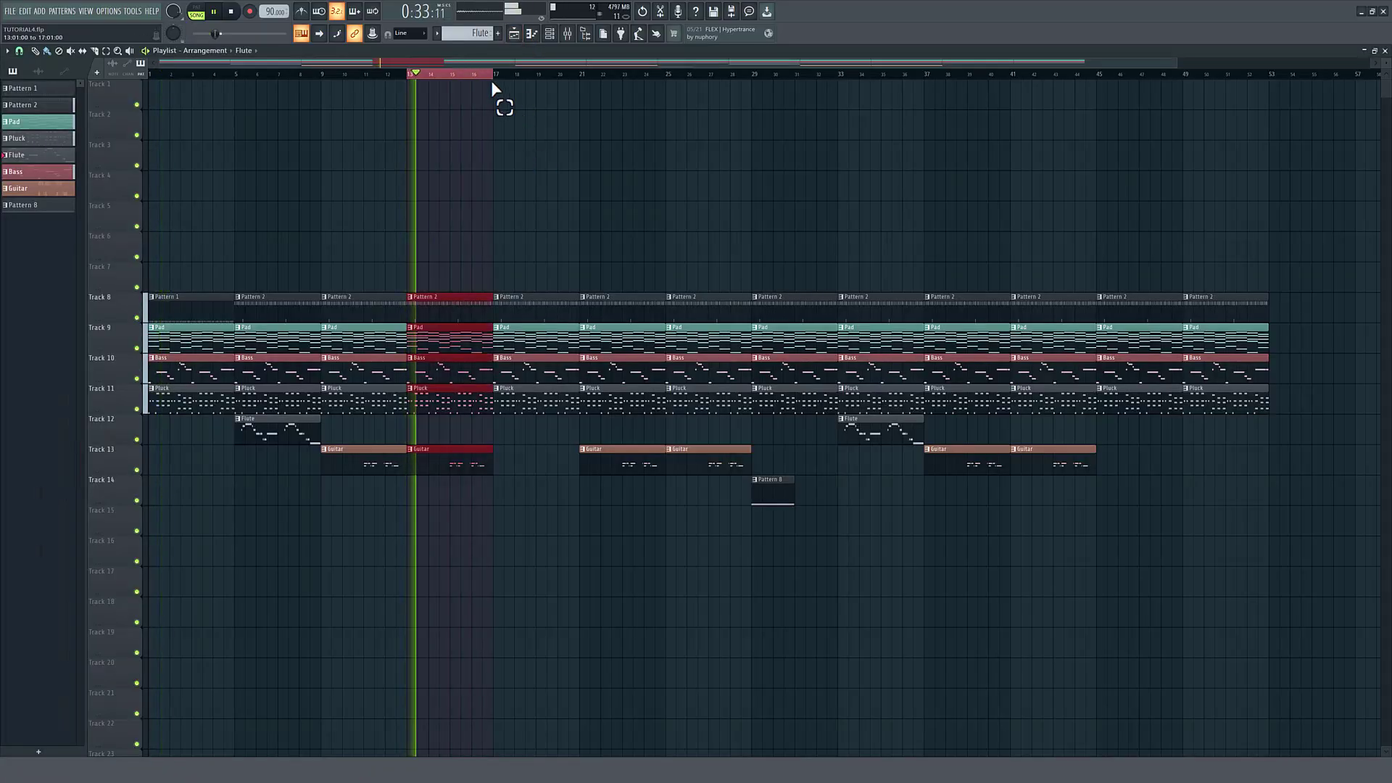
key(F9)
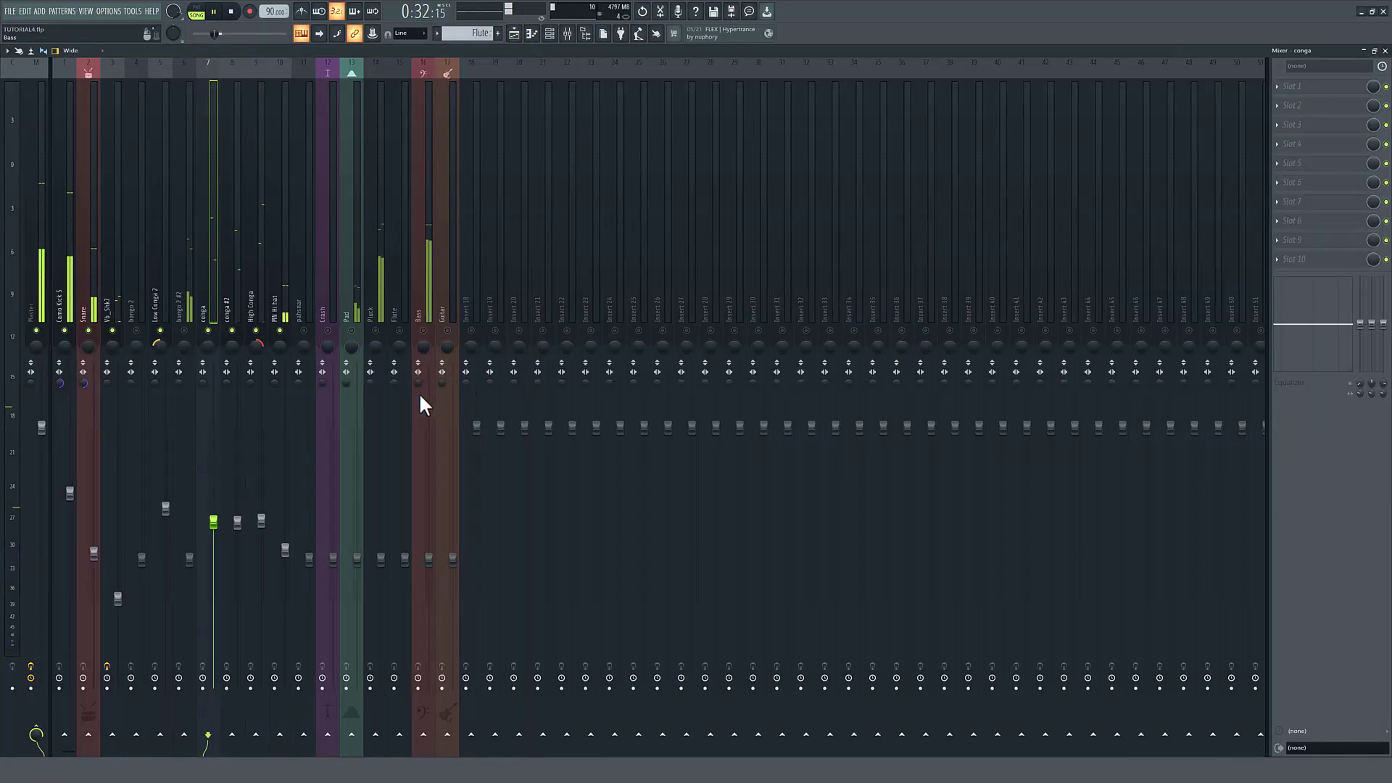
Unmute bongo 2 #2 and raise its fader to about 69% (-7.4 dB).
click(184, 330)
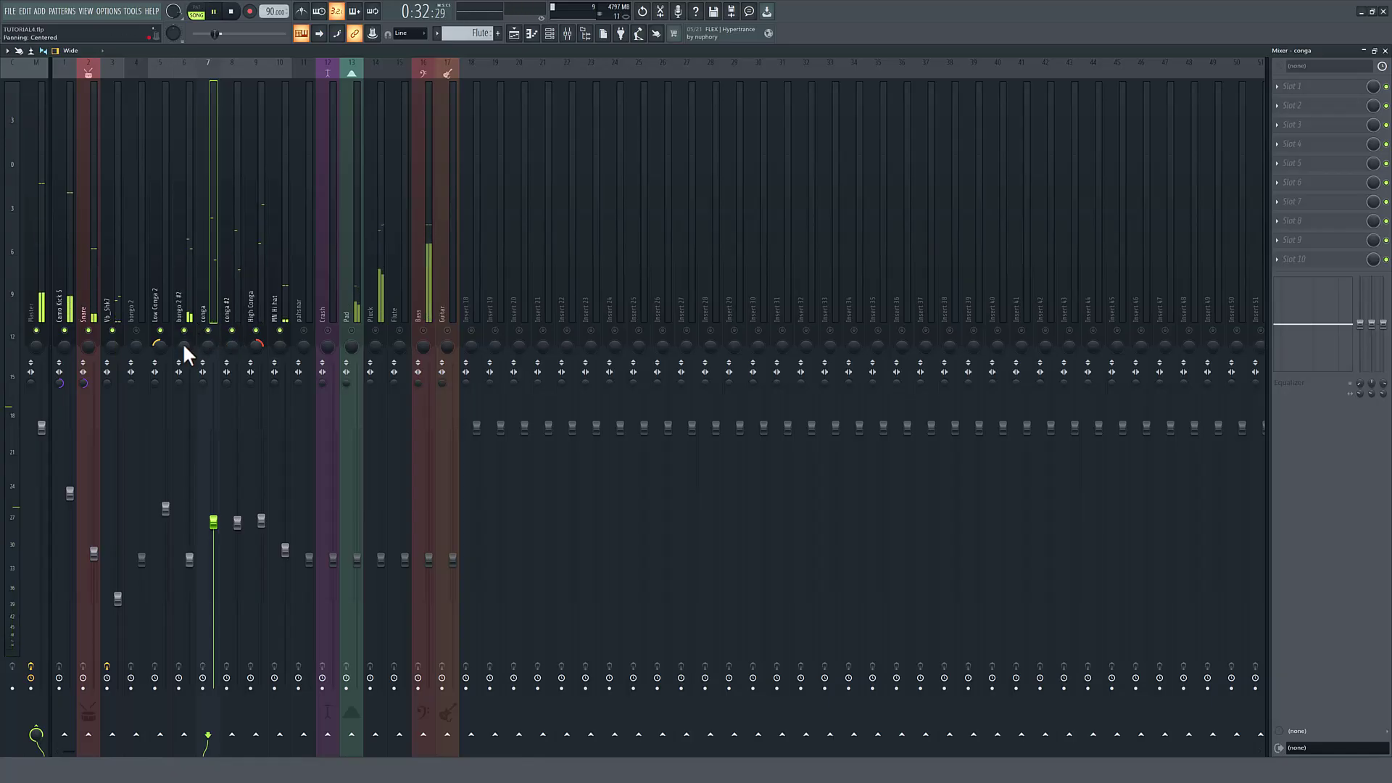
drag(189, 559, 189, 506)
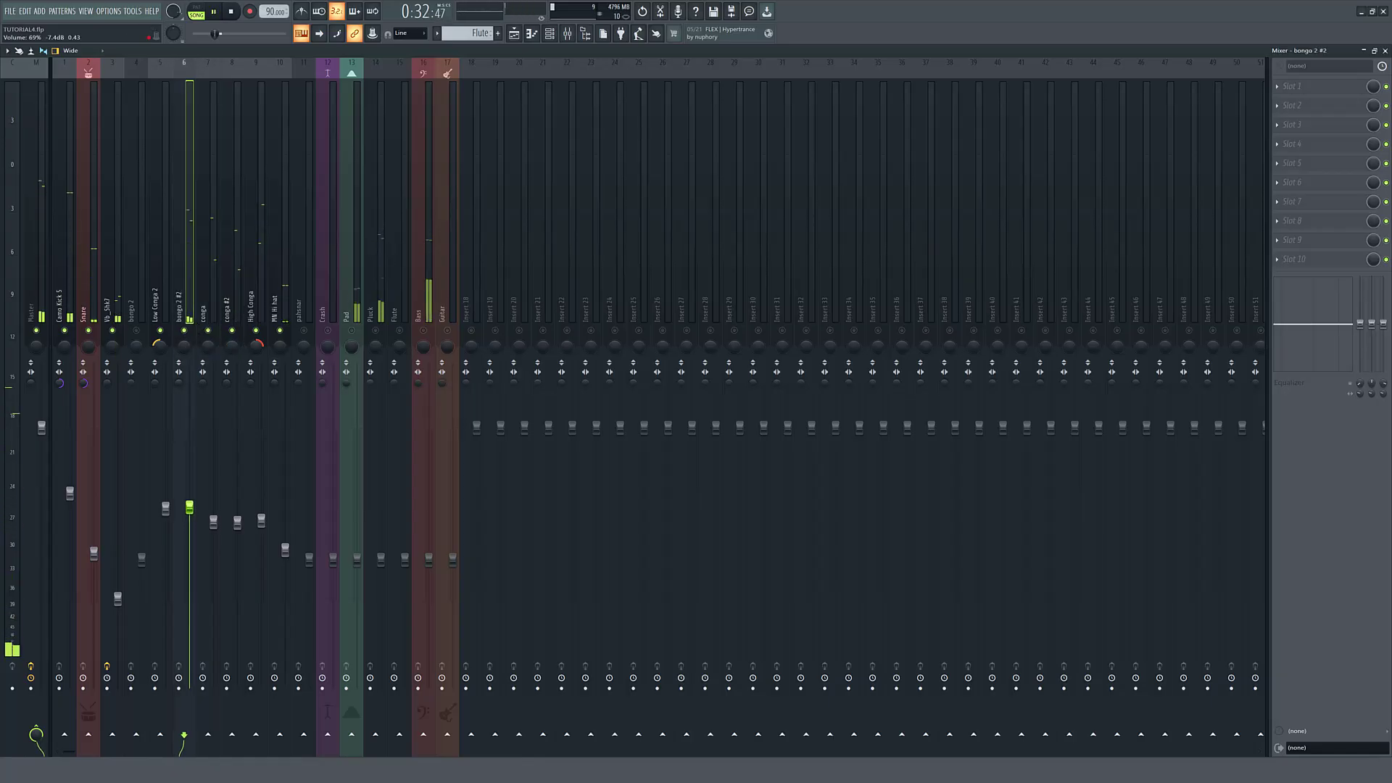
Add LuxeVerb to effect slot 3 of bongo 2 #2 at a 17% mix level and set the track's fader to 70% (-7.3 dB).
click(1288, 128)
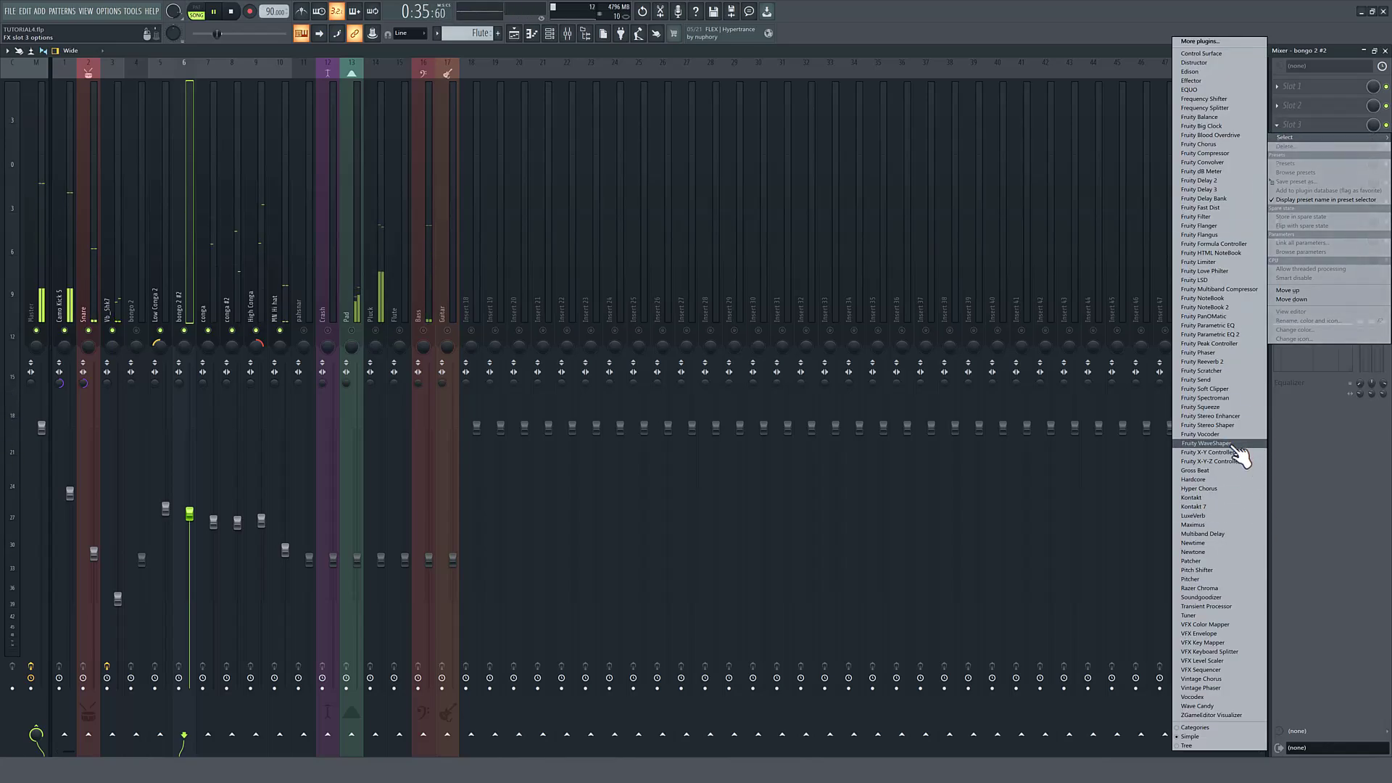
click(1208, 516)
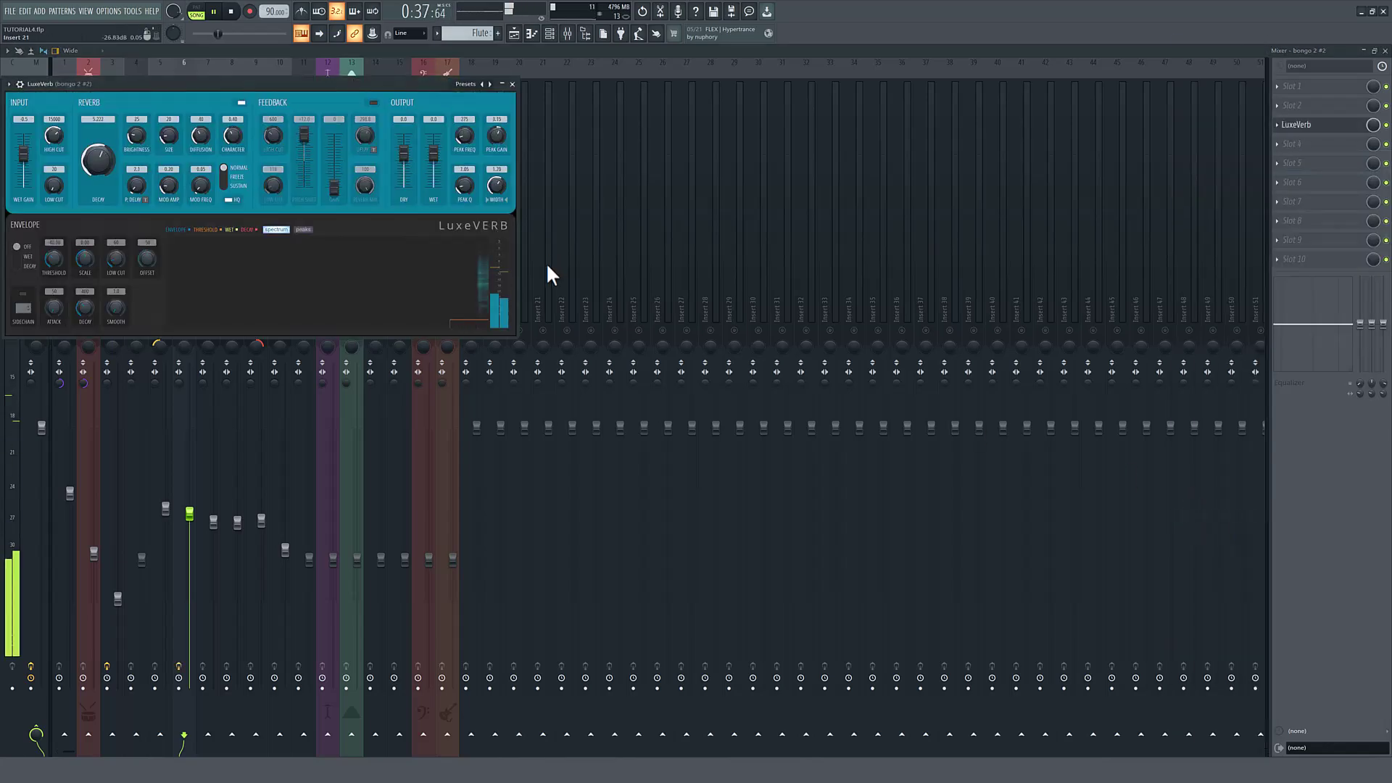
drag(367, 85, 754, 118)
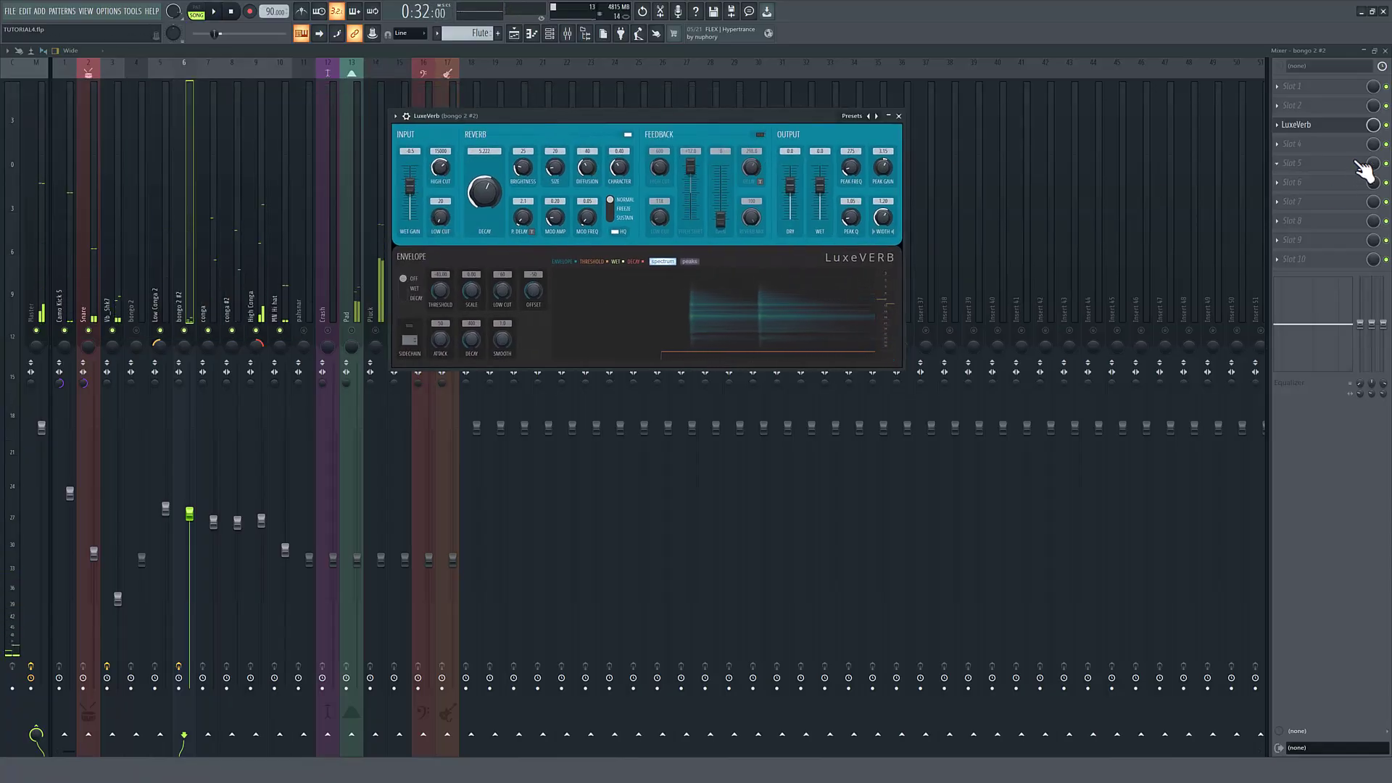
drag(1373, 126, 1372, 174)
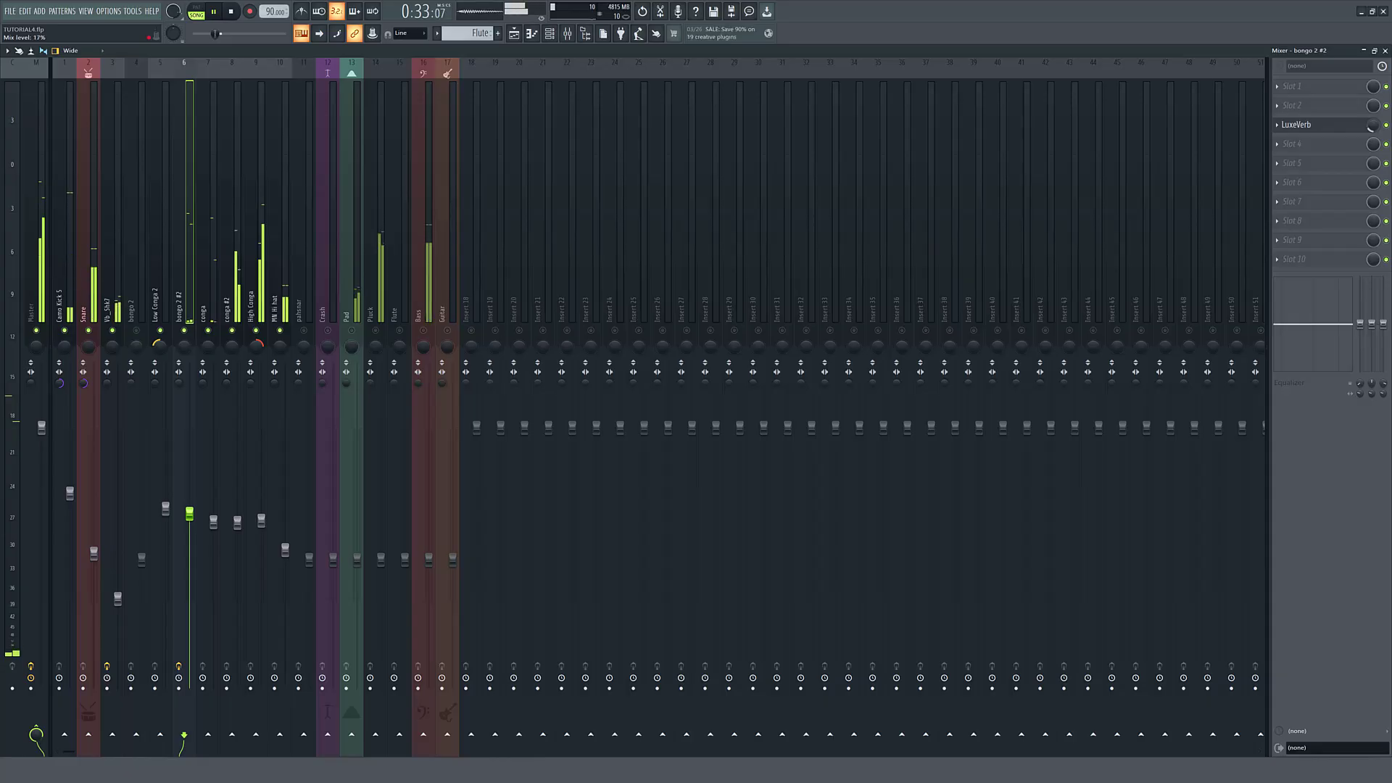
drag(189, 513, 189, 506)
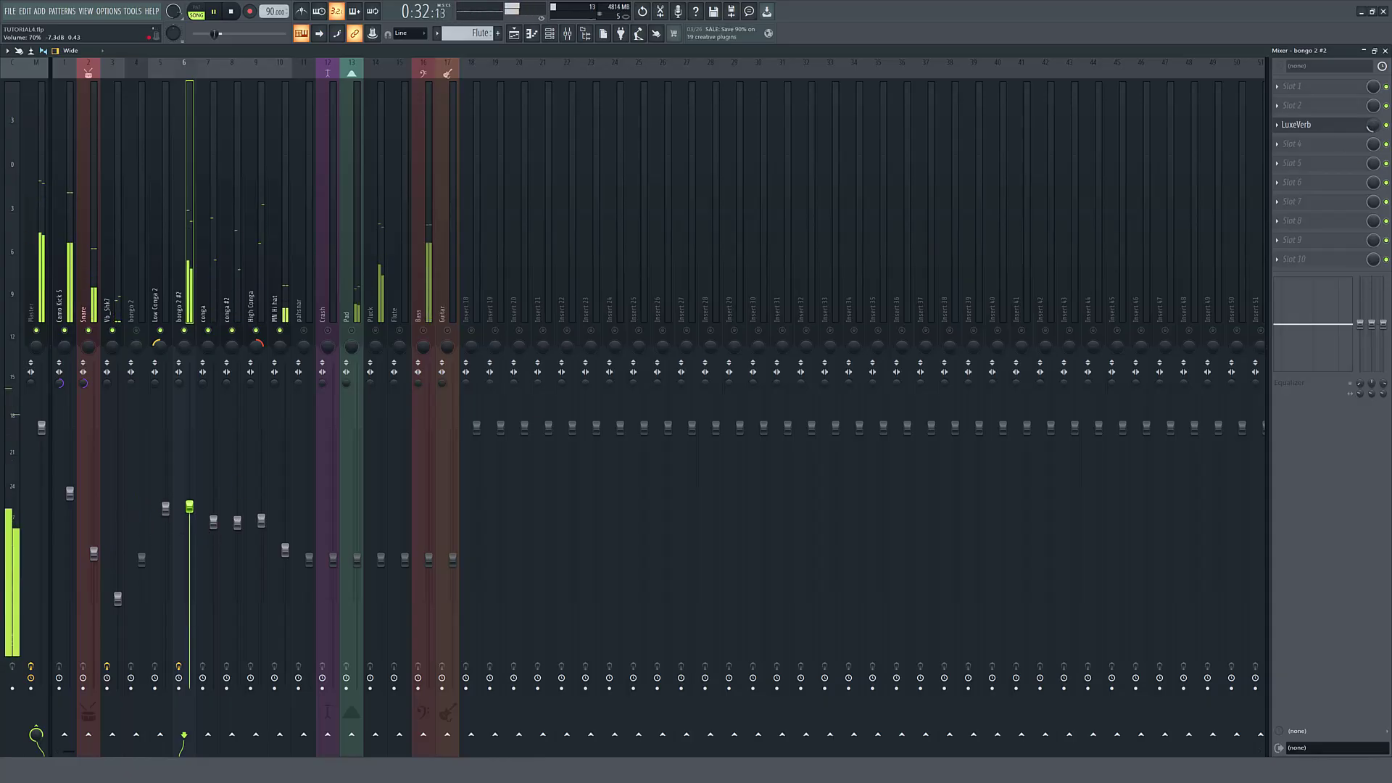
Add LuxeVerb to effect slot 2 of the conga track and reduce the effect's mix level.
click(213, 302)
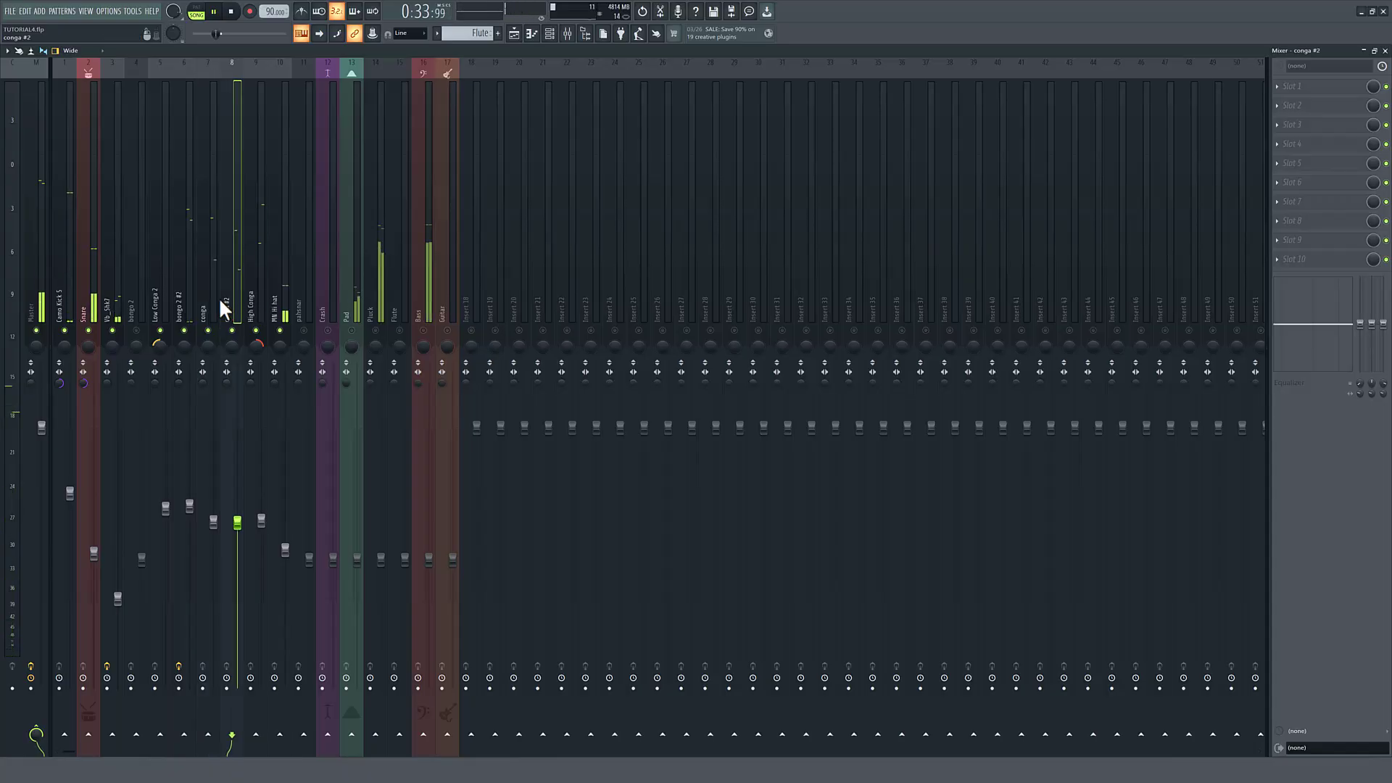
click(1288, 106)
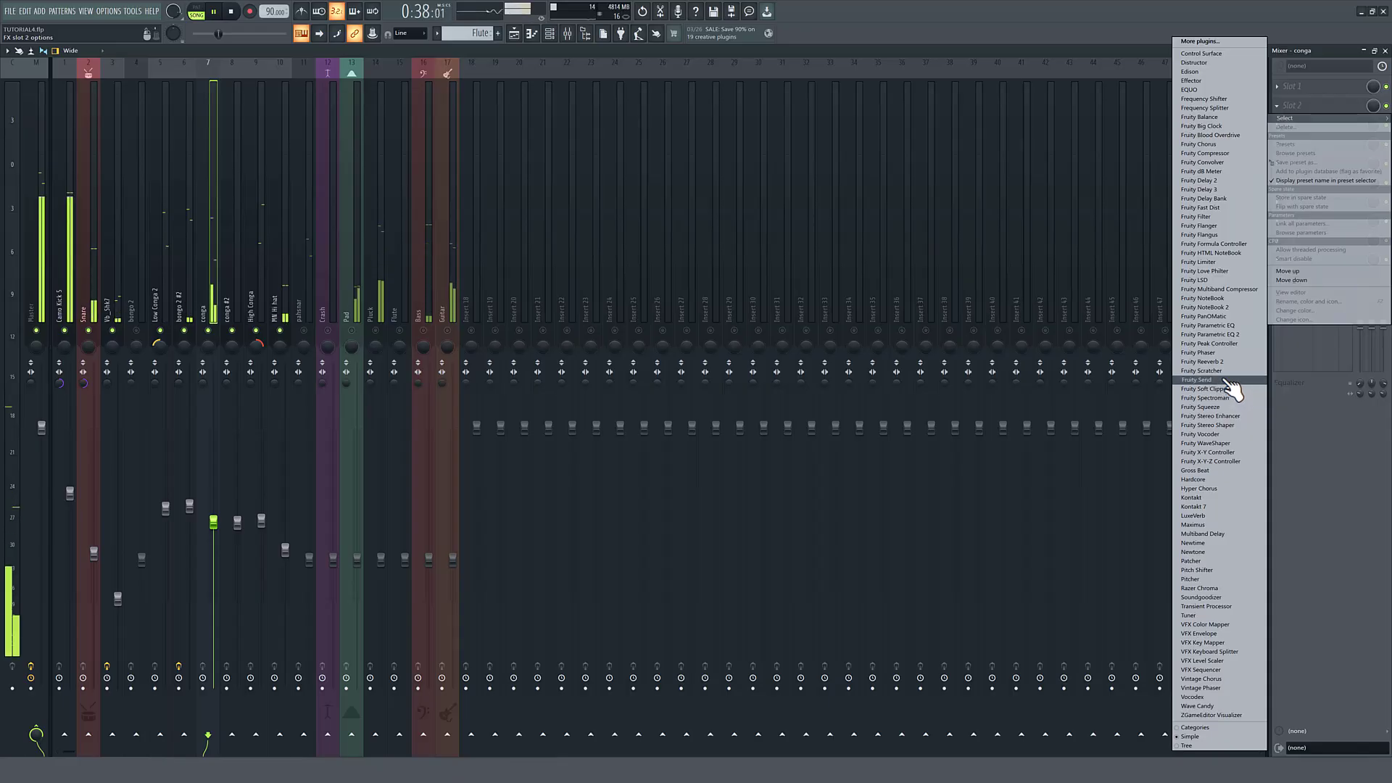
click(1212, 515)
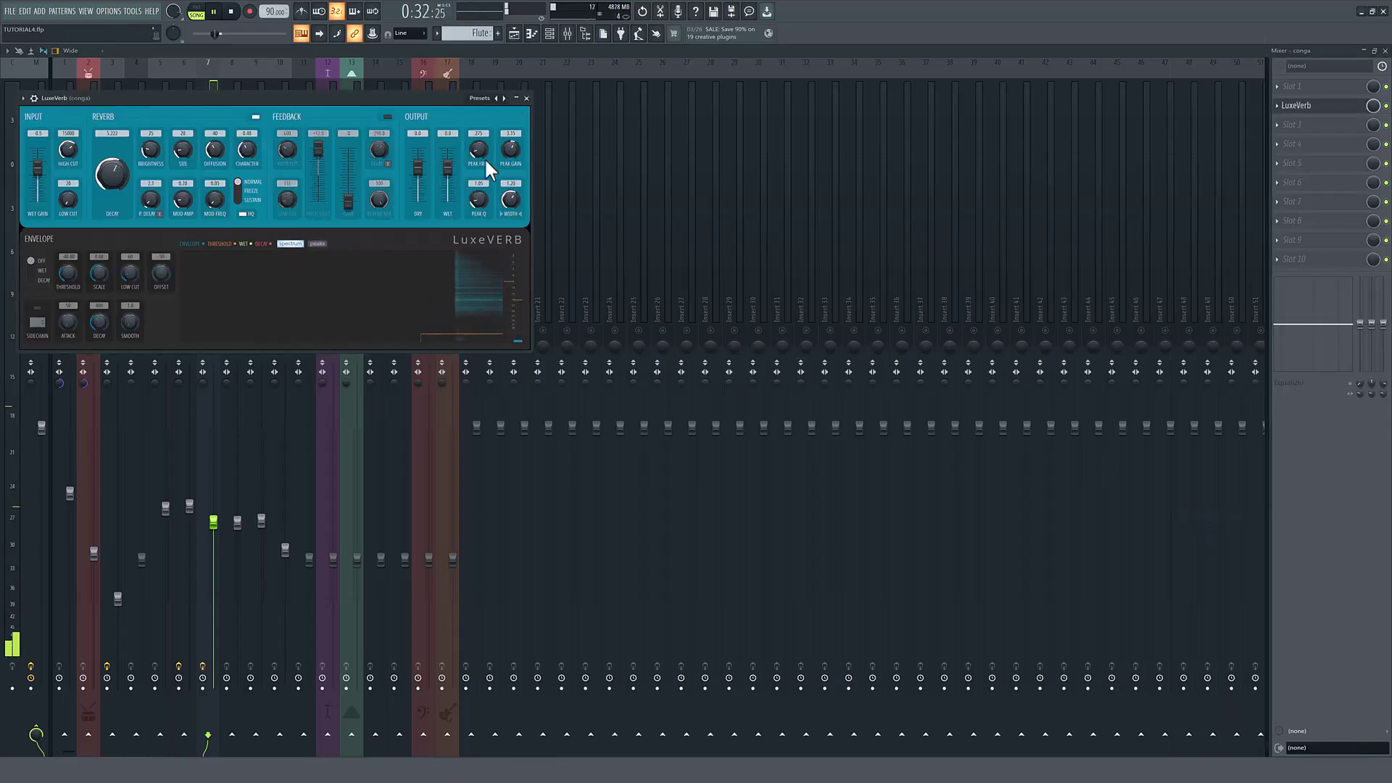
click(1296, 105)
drag(1373, 106, 1372, 116)
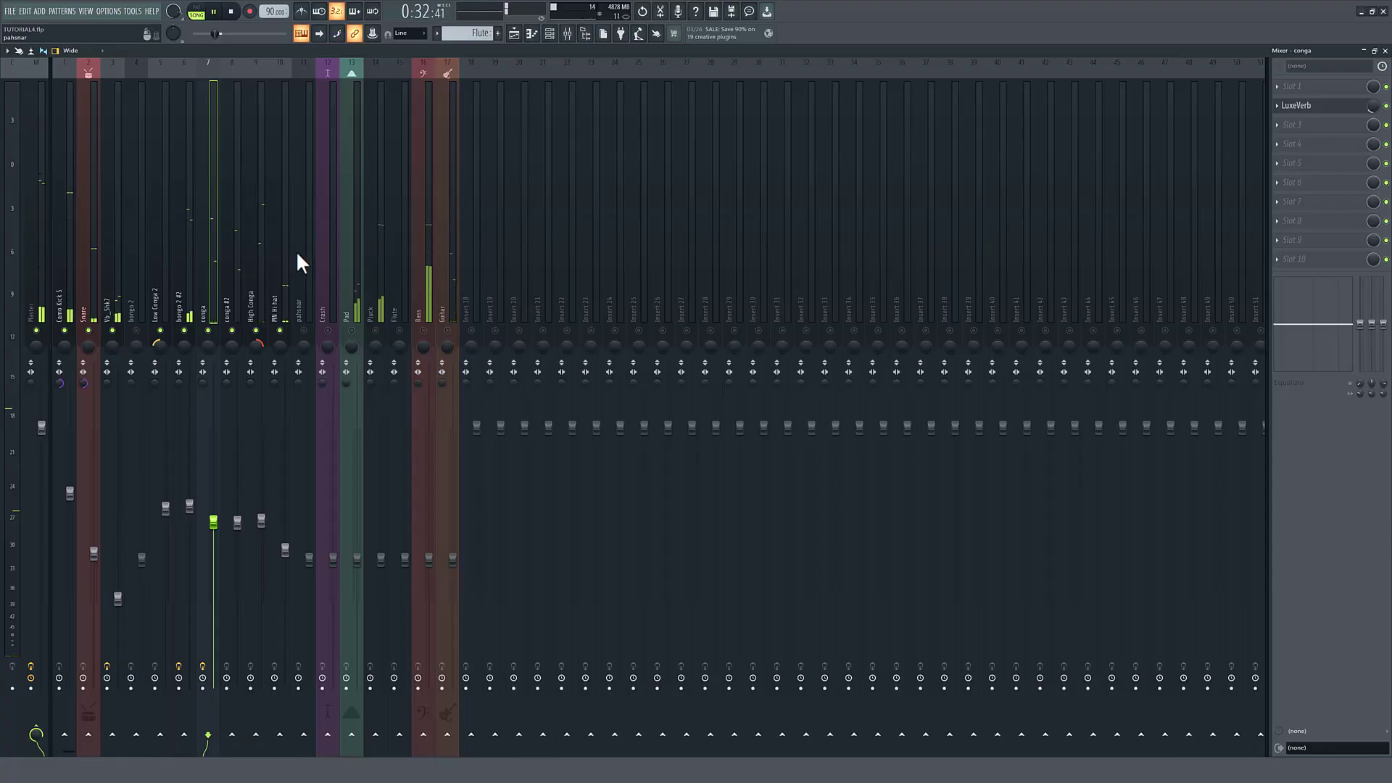
Add LuxeVerb to effect slot 4 of the conga #2 track and reduce the effect's mix level.
click(238, 289)
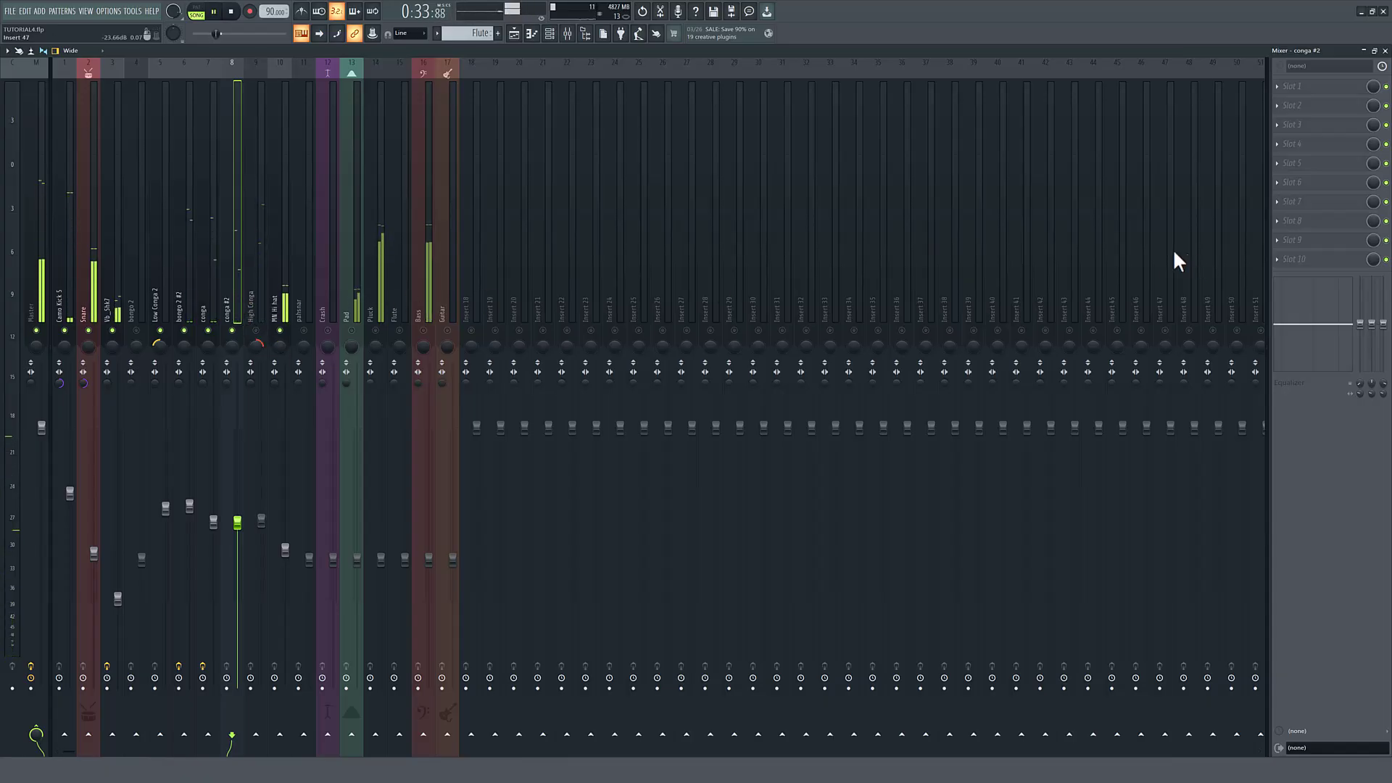
click(1287, 145)
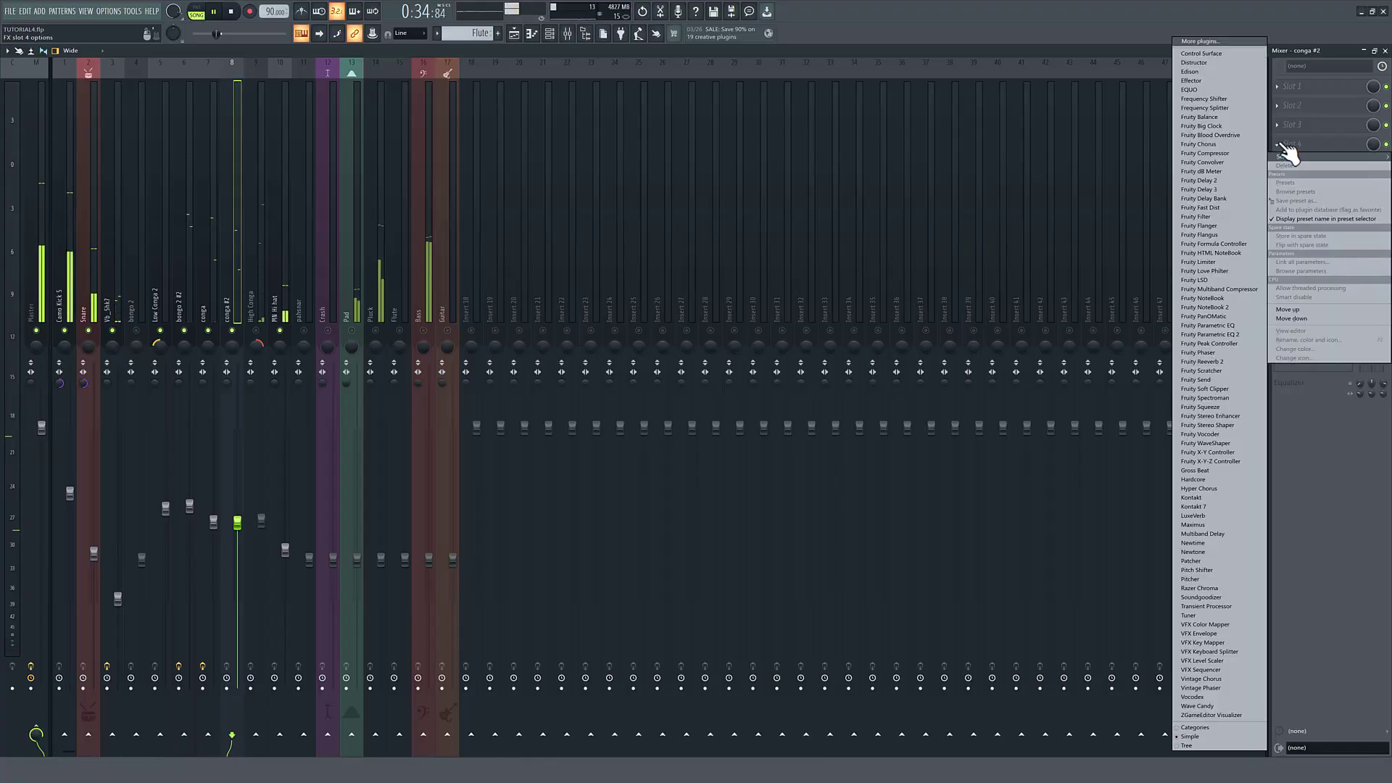
click(1212, 516)
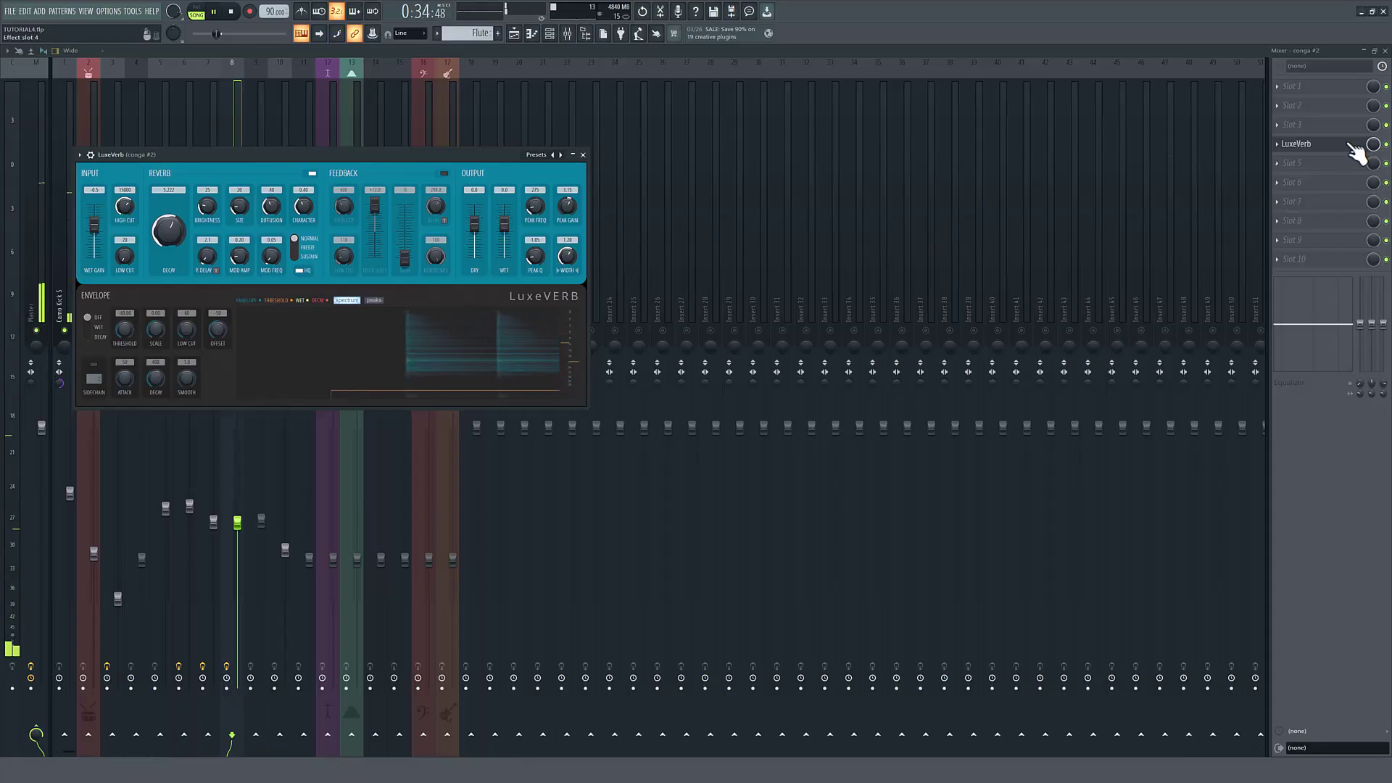
key(Escape)
drag(1373, 144, 1373, 174)
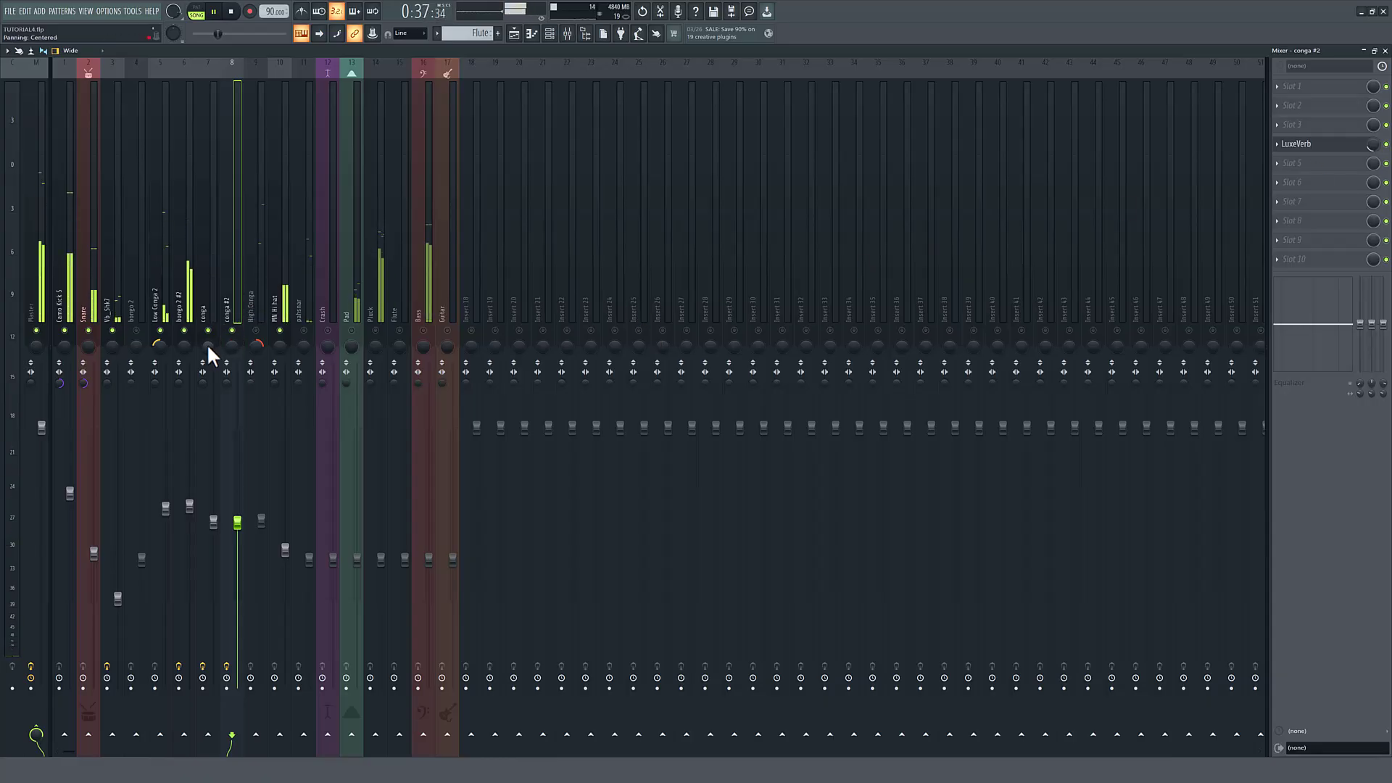
Pan conga left and conga #2 49% right, and unmute High Conga.
drag(207, 344, 231, 339)
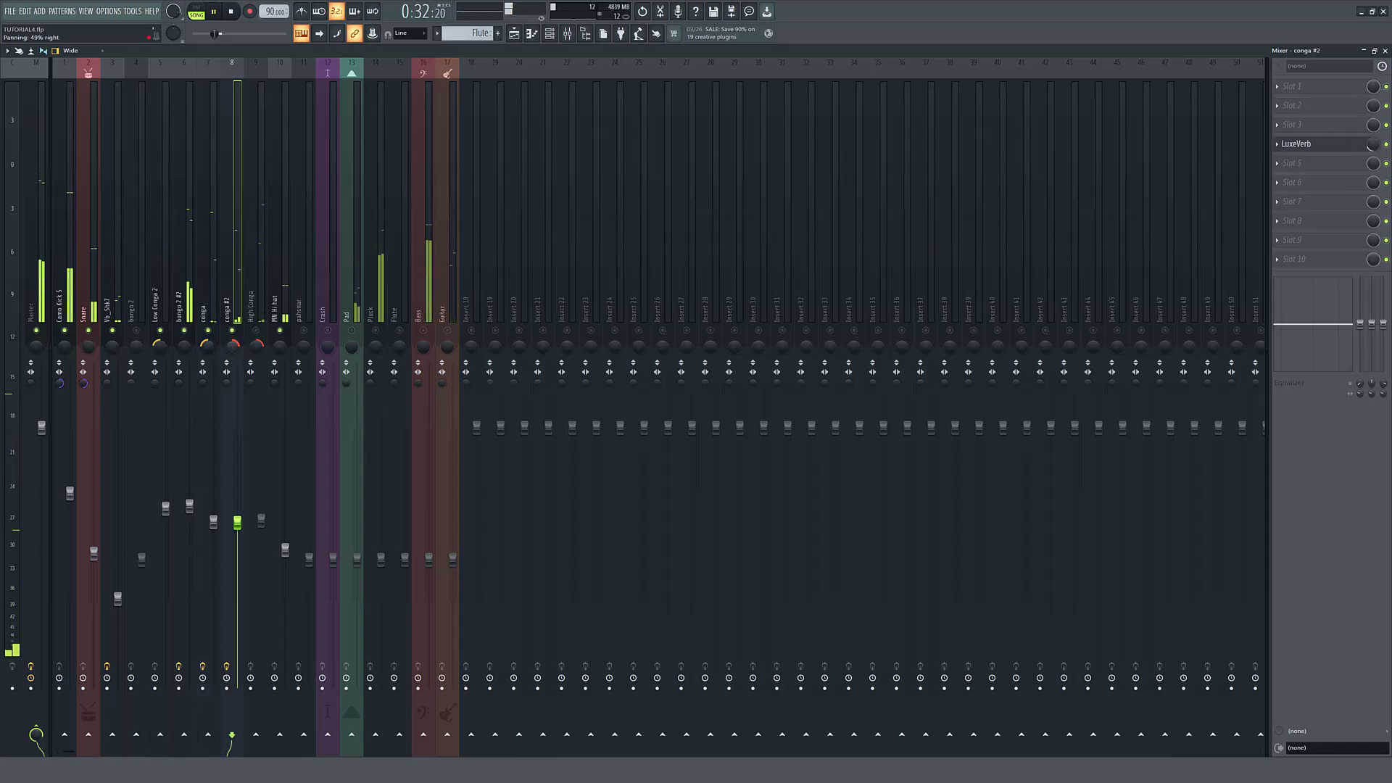
click(207, 345)
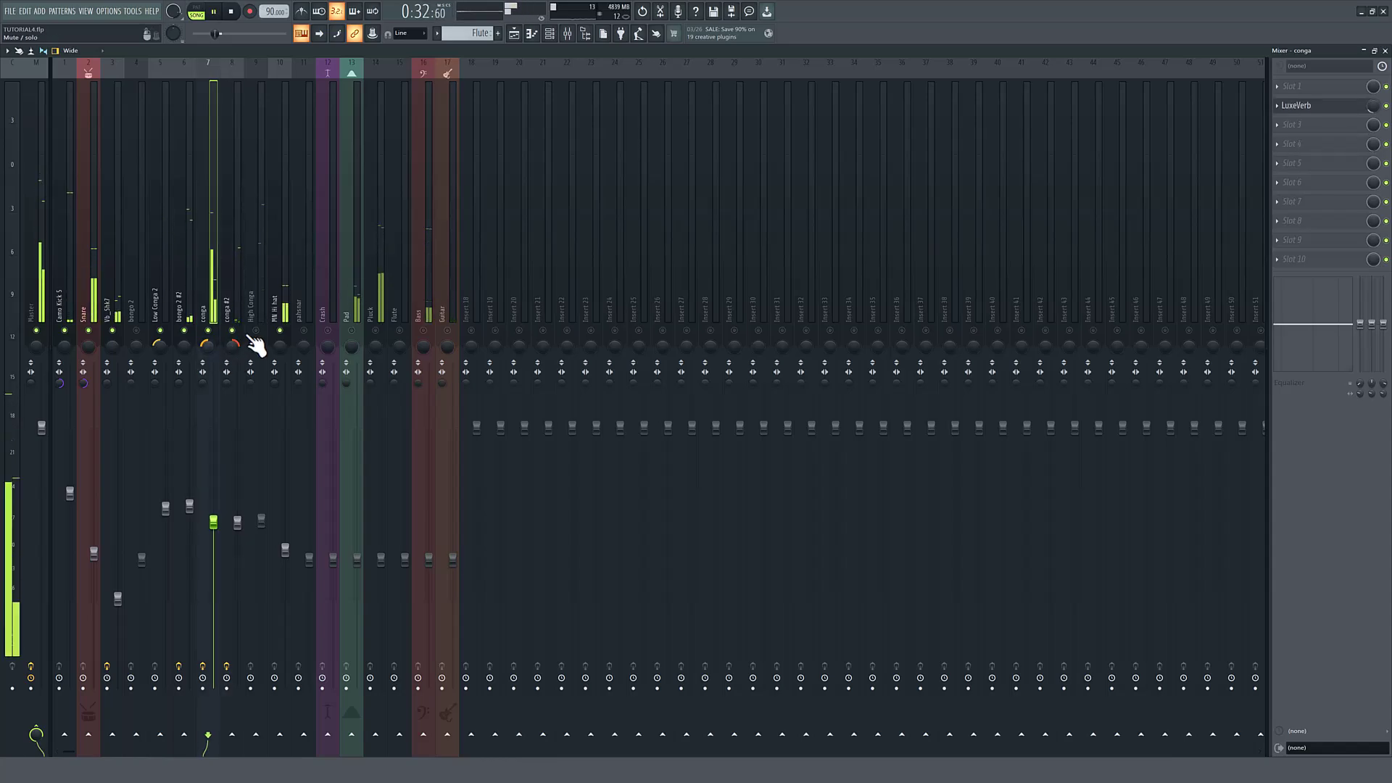
drag(255, 350, 255, 348)
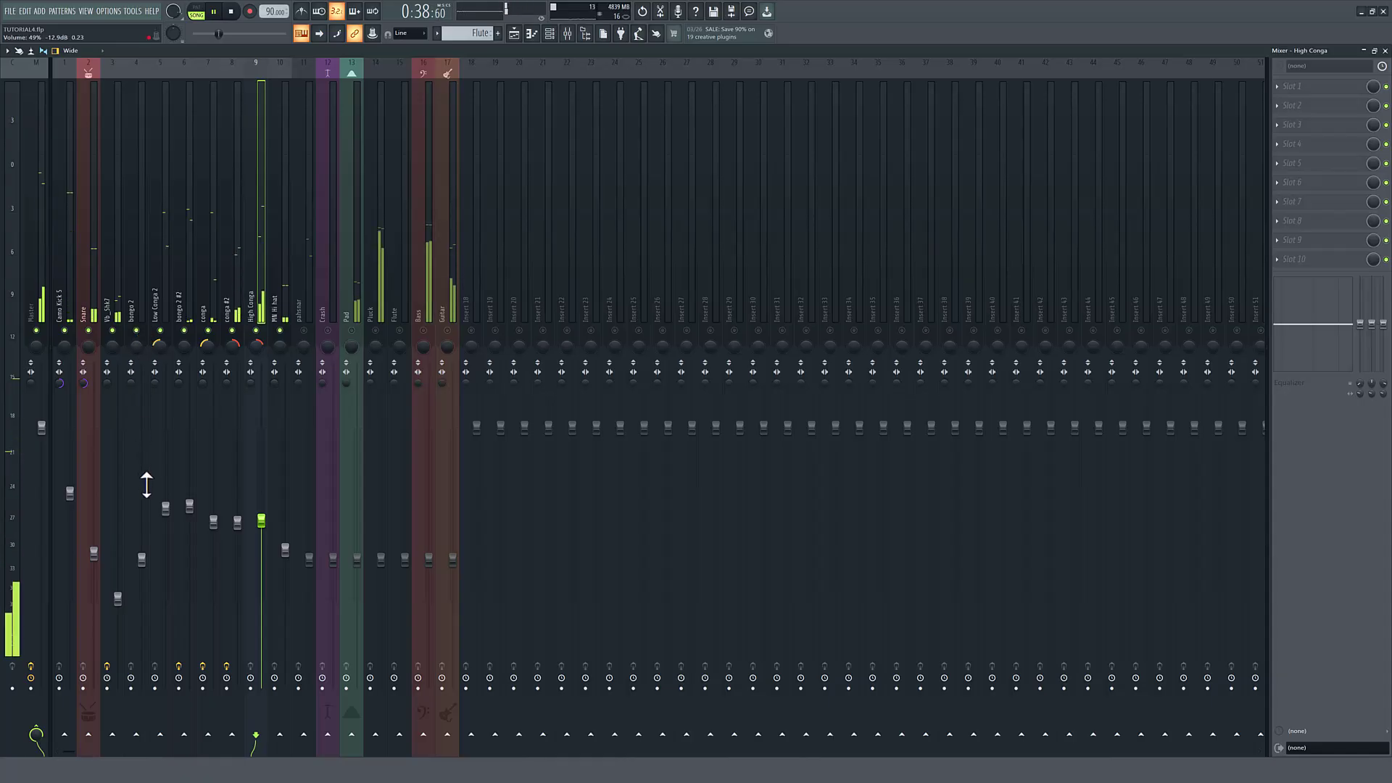
Raise the bongo 2 fader level with Low Conga 2, and unmute mixer track 11, raising its fader to match the kick's.
drag(141, 559, 142, 507)
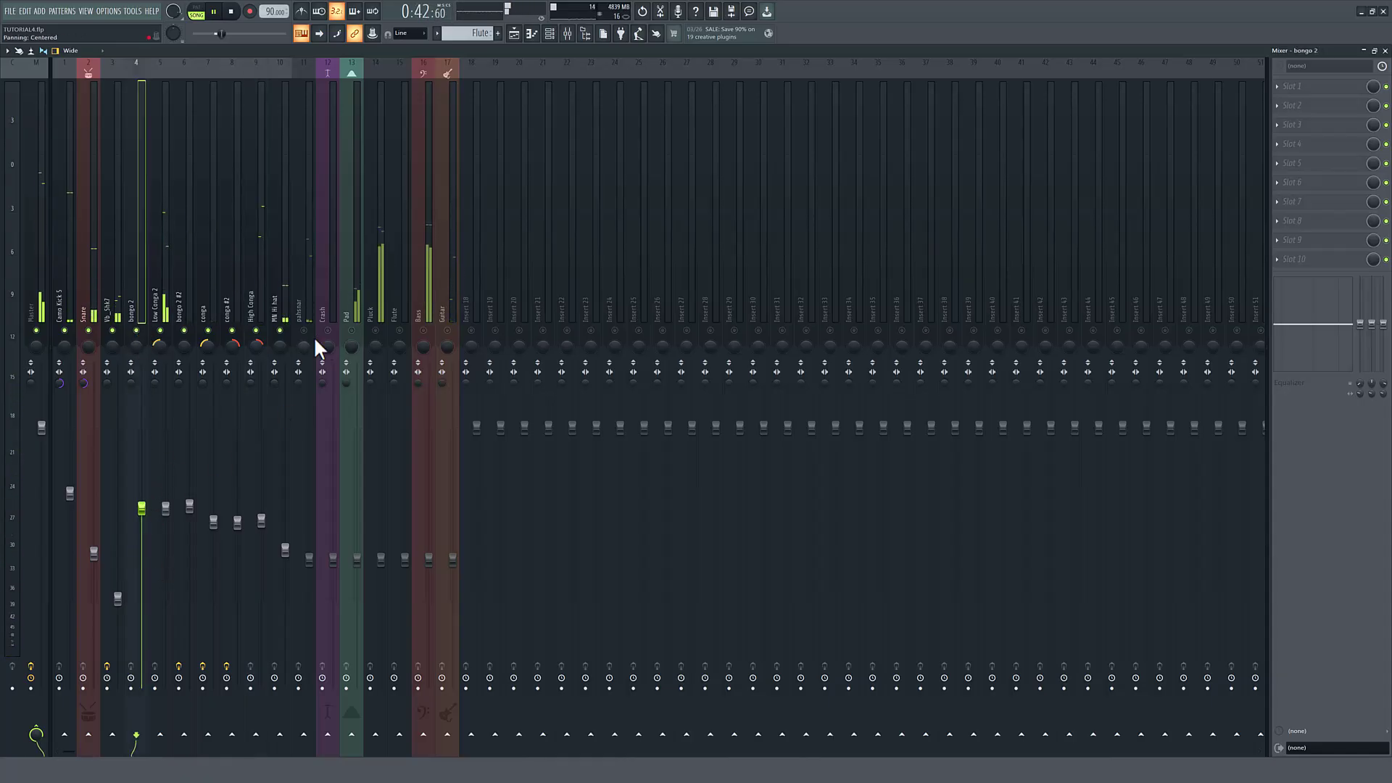
click(306, 308)
drag(309, 559, 309, 494)
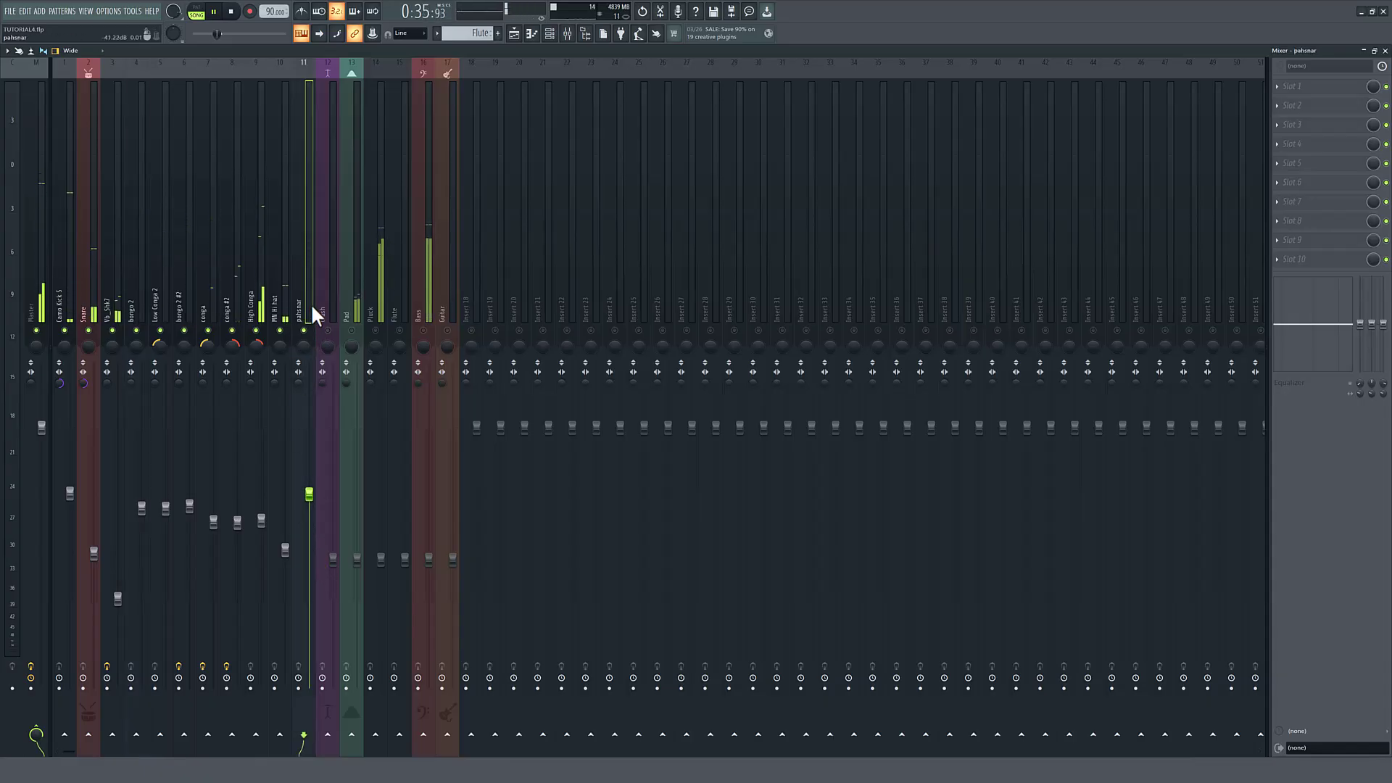
Add LuxeVerb to effect slot 5 of mixer track 11 and reduce the effect's mix level.
click(1285, 163)
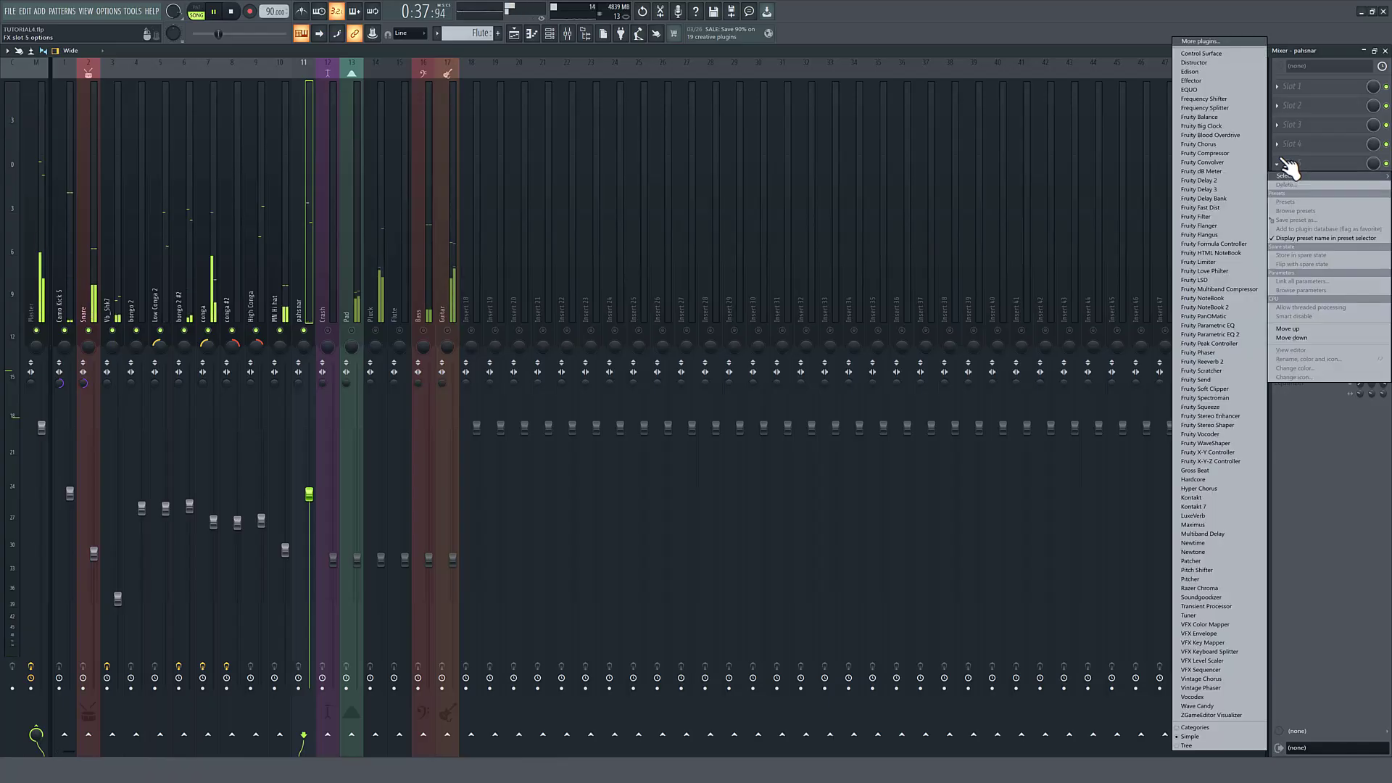
click(1229, 516)
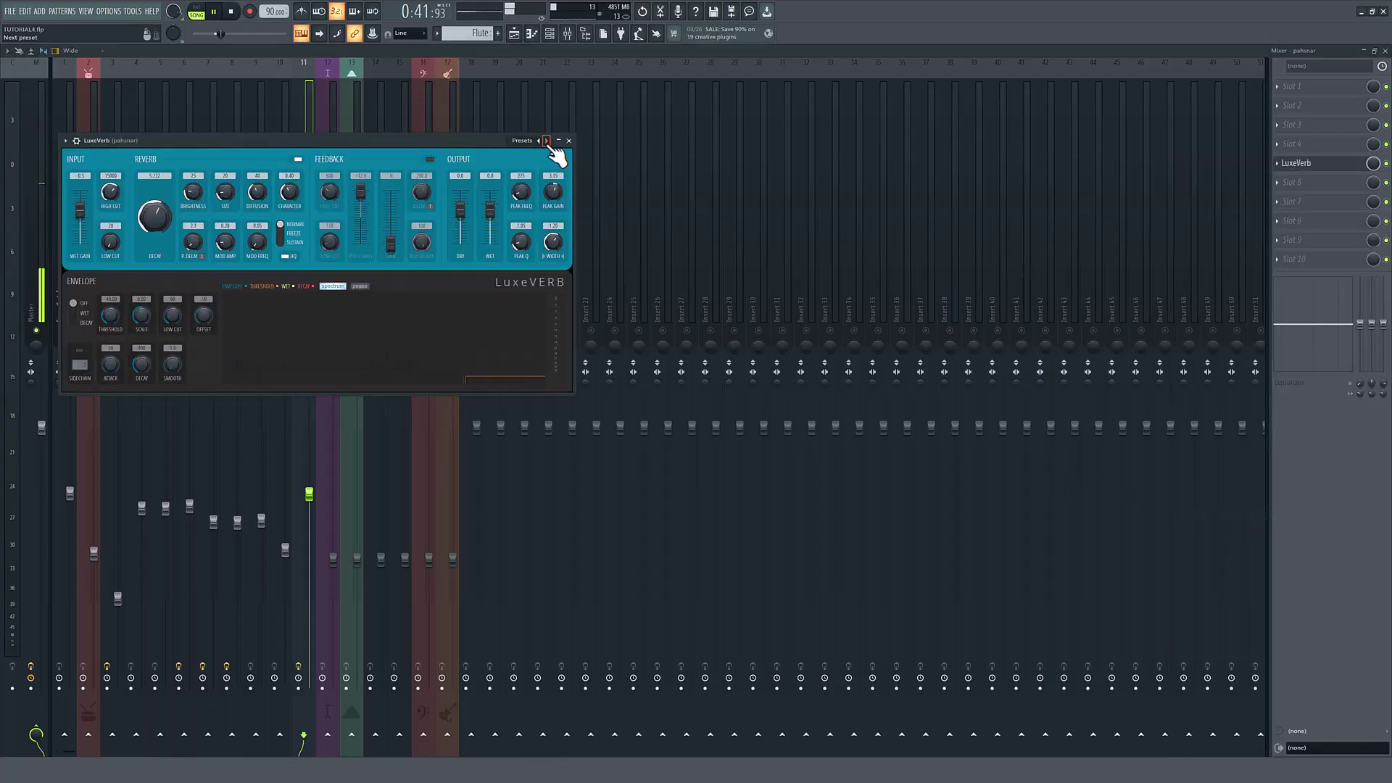
click(569, 141)
drag(1373, 163, 1372, 196)
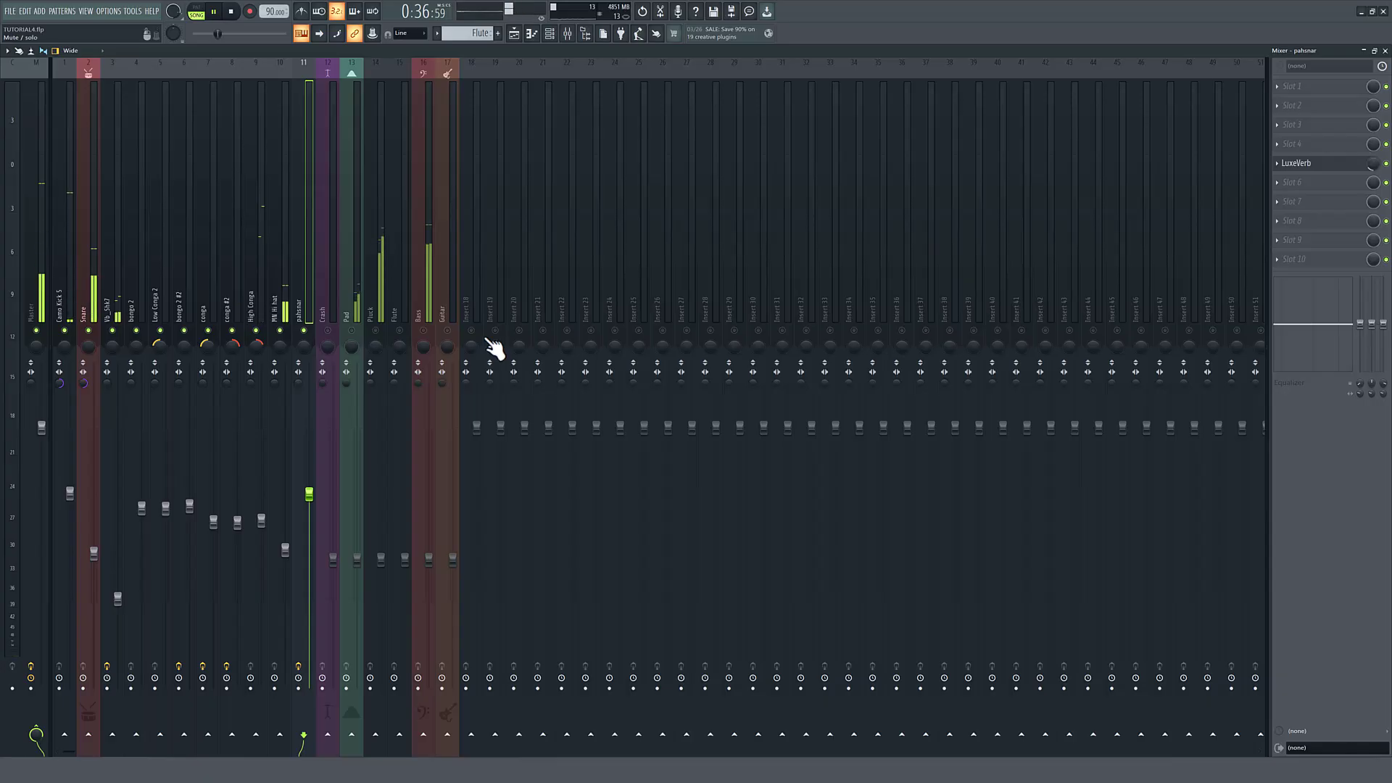
Restart playback with the Bass track unmuted, and reduce its stereo separation toward mono.
key(space)
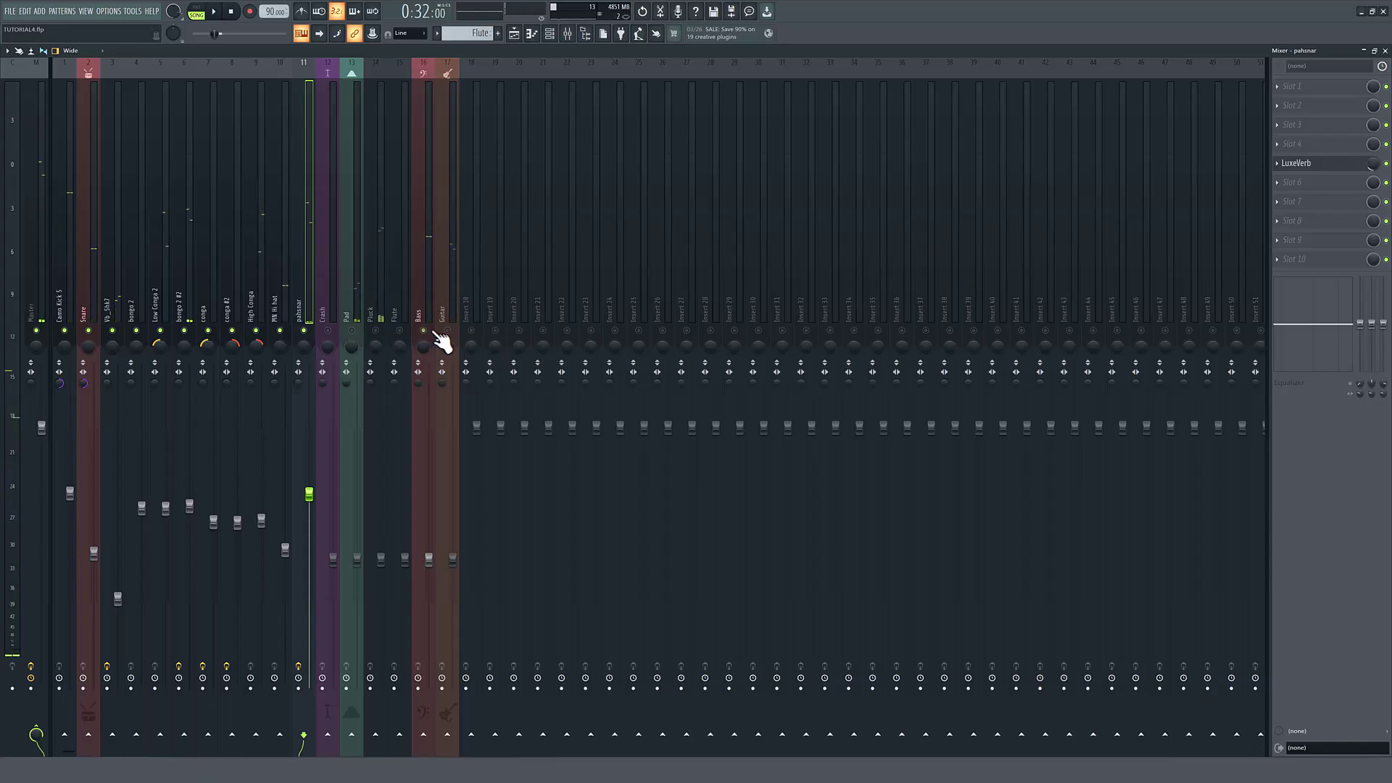
key(space)
click(420, 312)
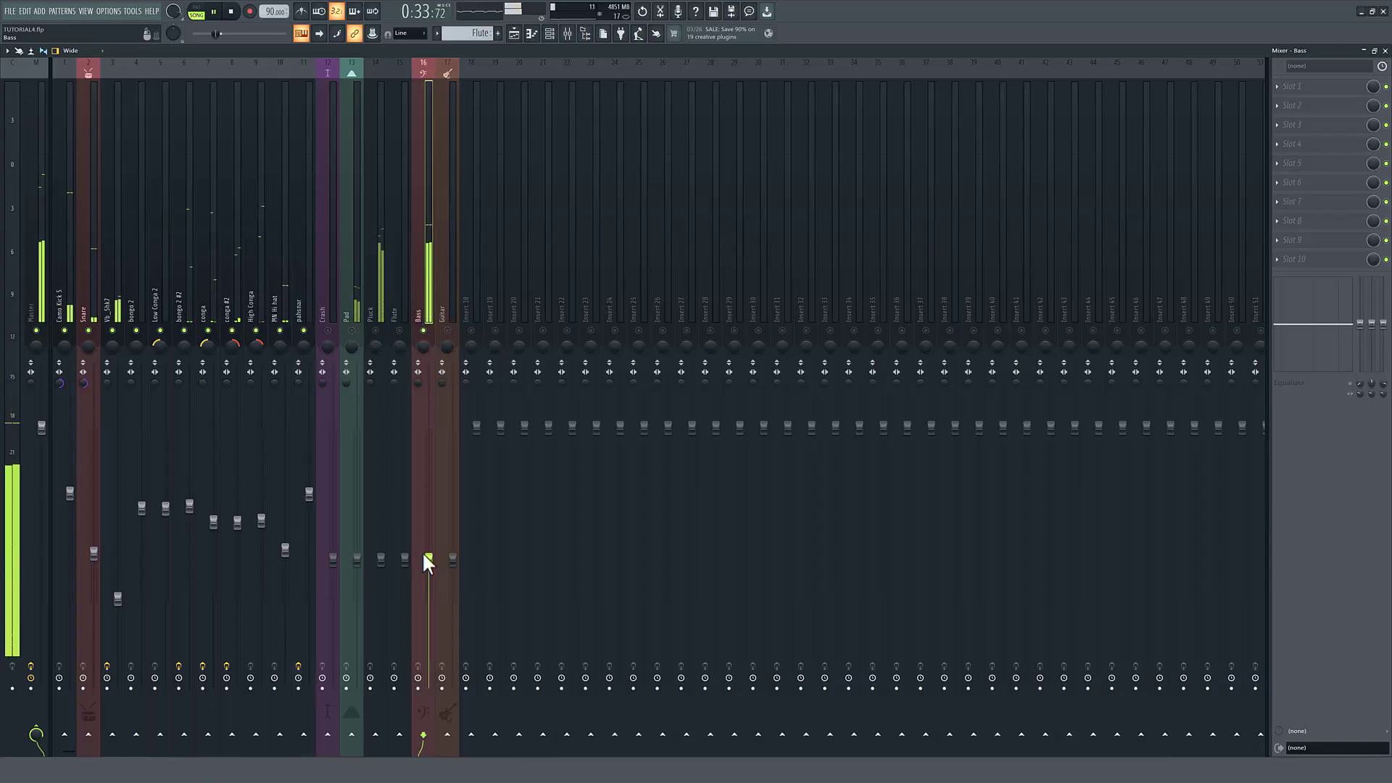
drag(418, 382, 418, 348)
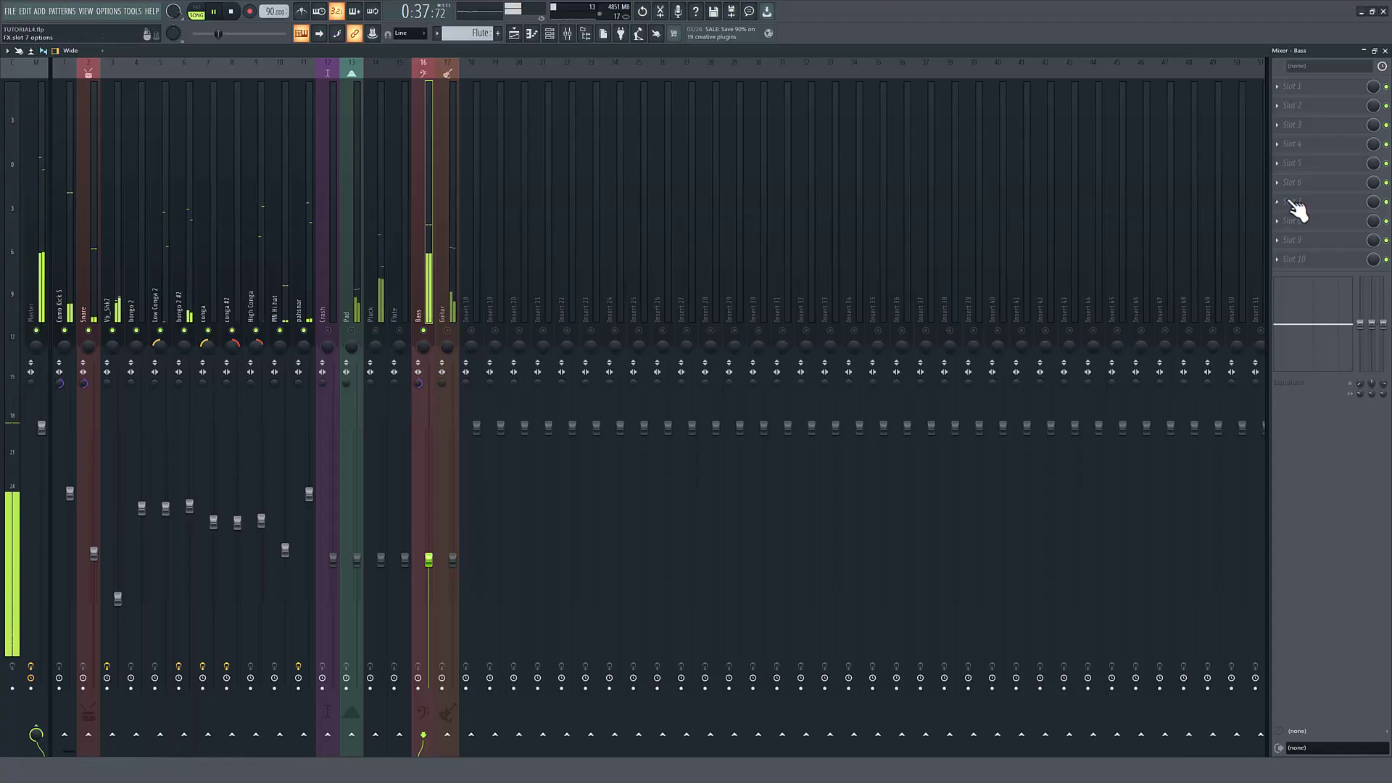
Add Fruity Multiband Compressor to effect slot 3 of the Bass track and load its Bass boost preset.
click(1288, 129)
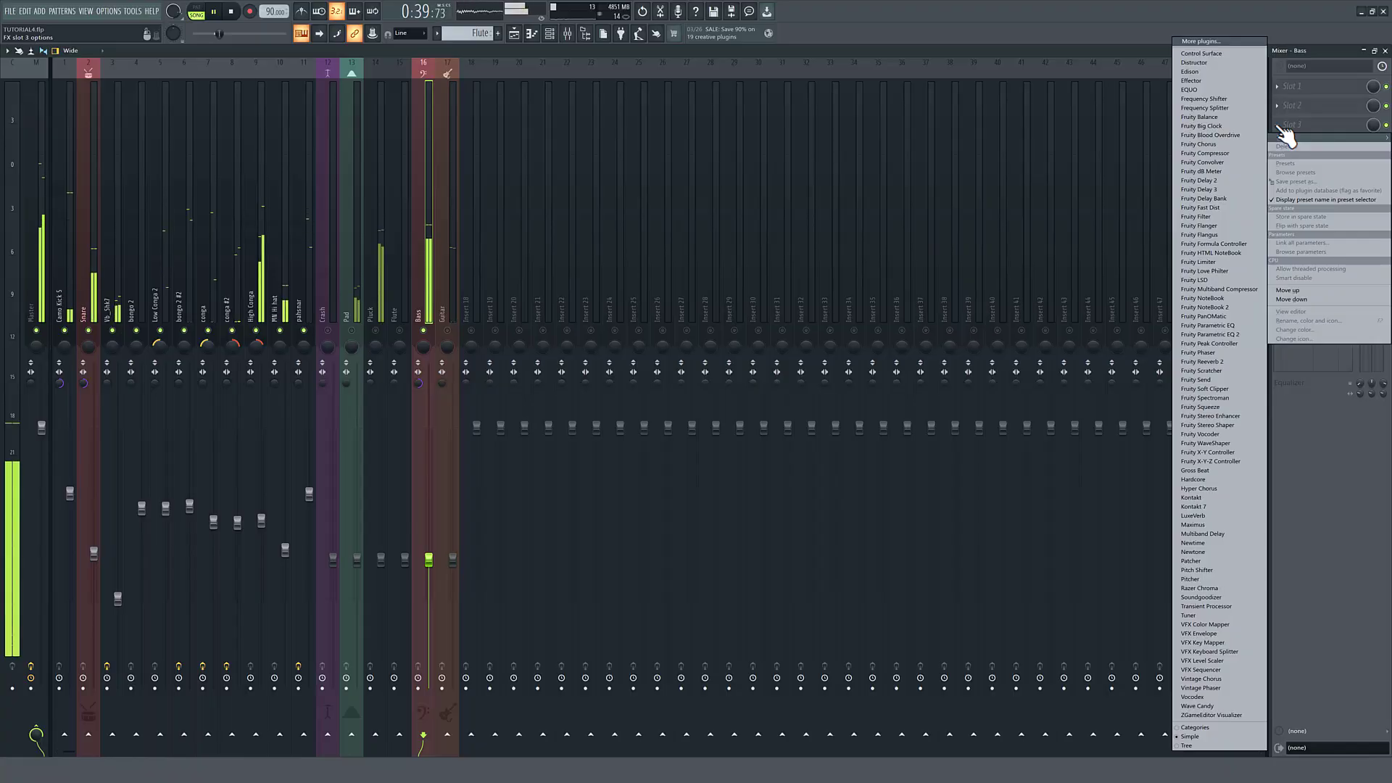
click(1263, 289)
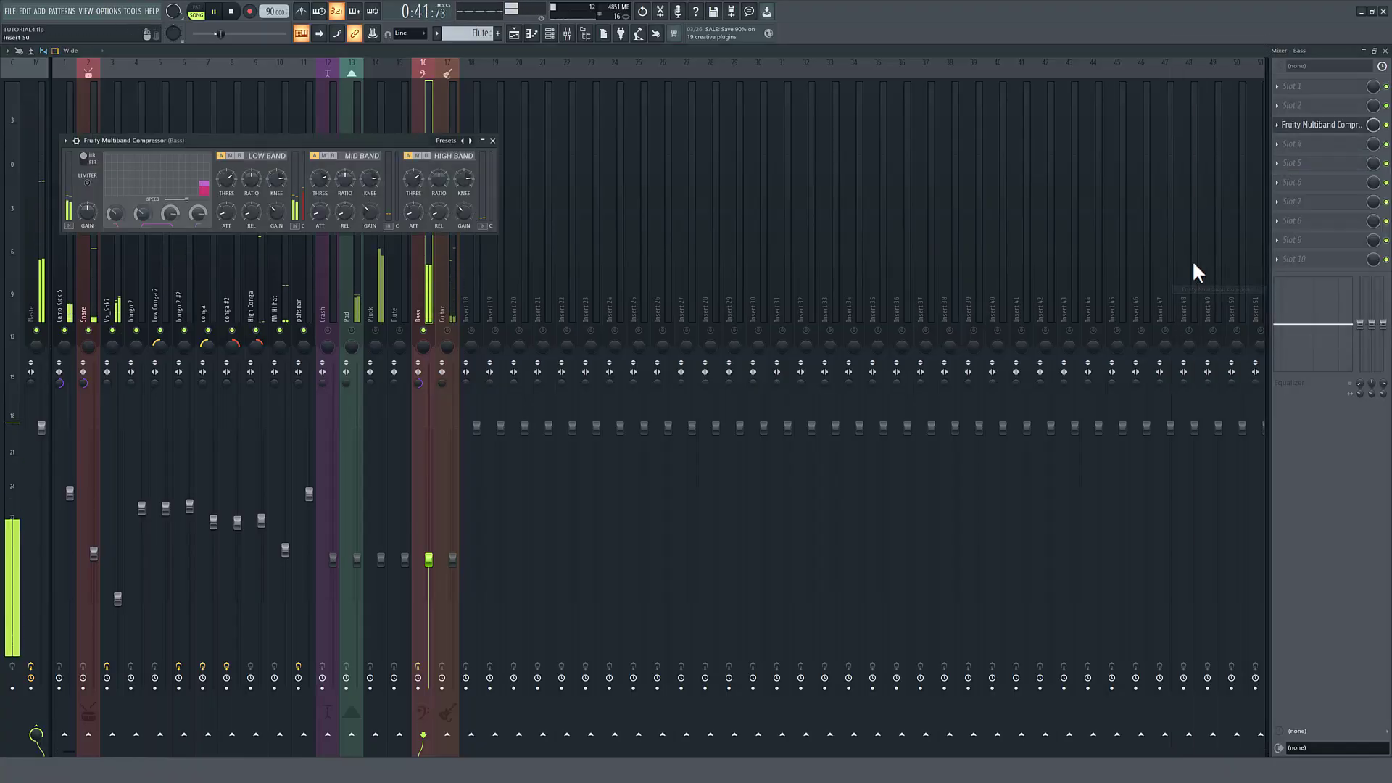
click(482, 140)
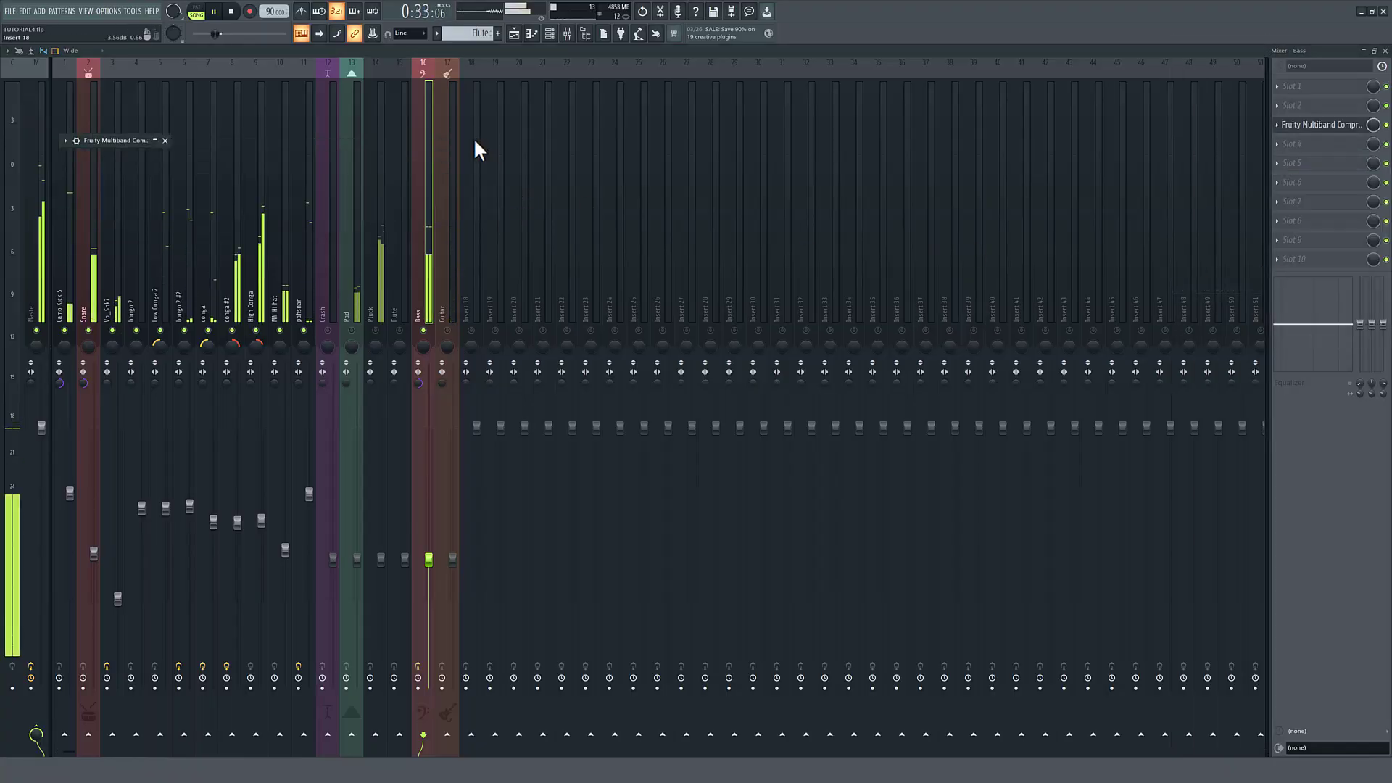
click(135, 140)
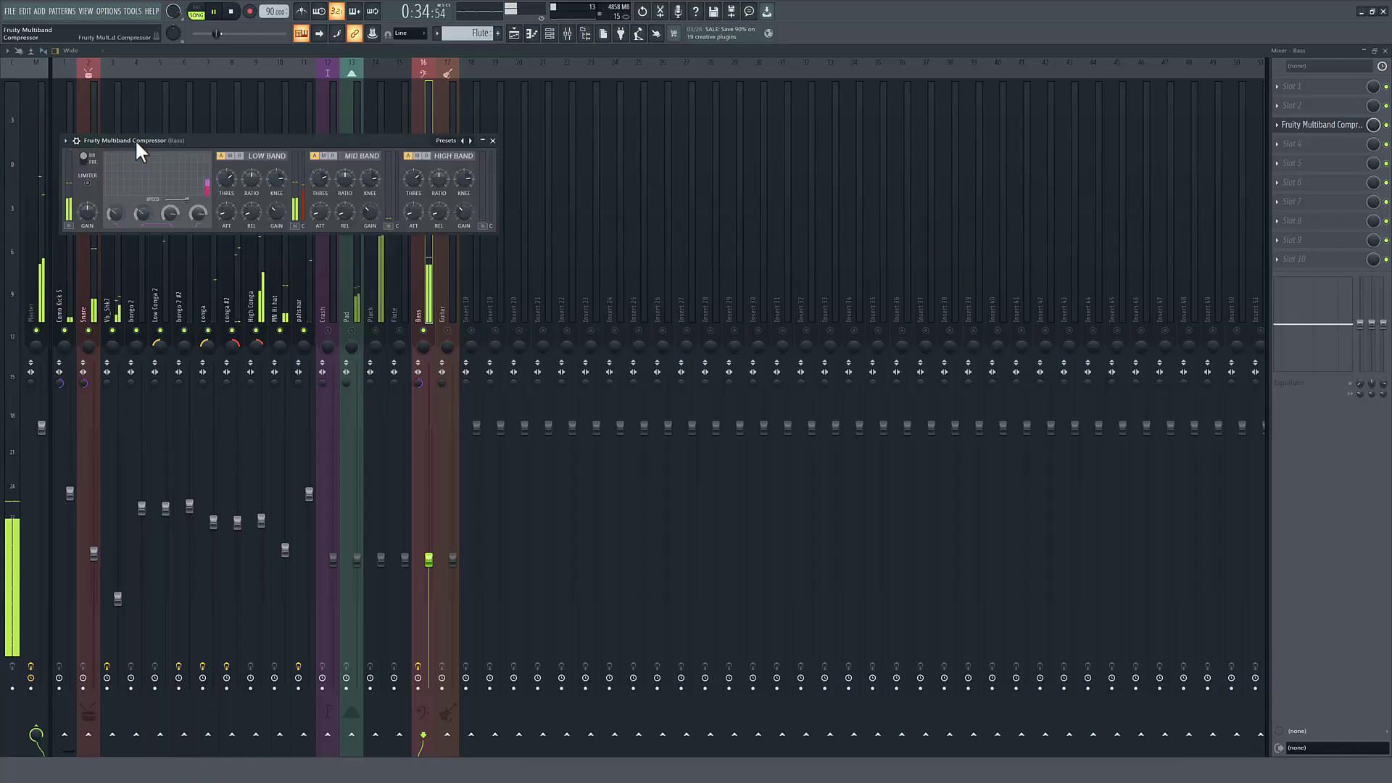
click(471, 142)
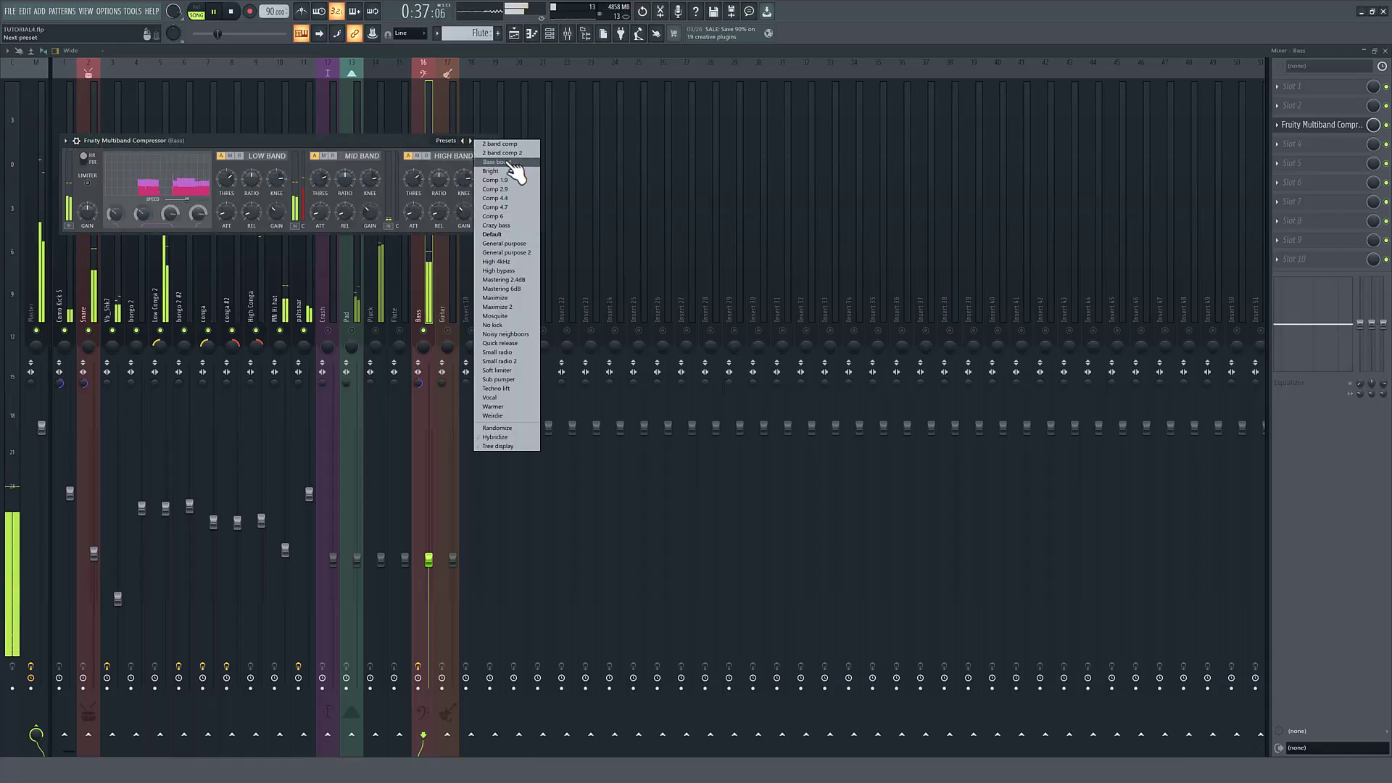
click(493, 148)
click(492, 140)
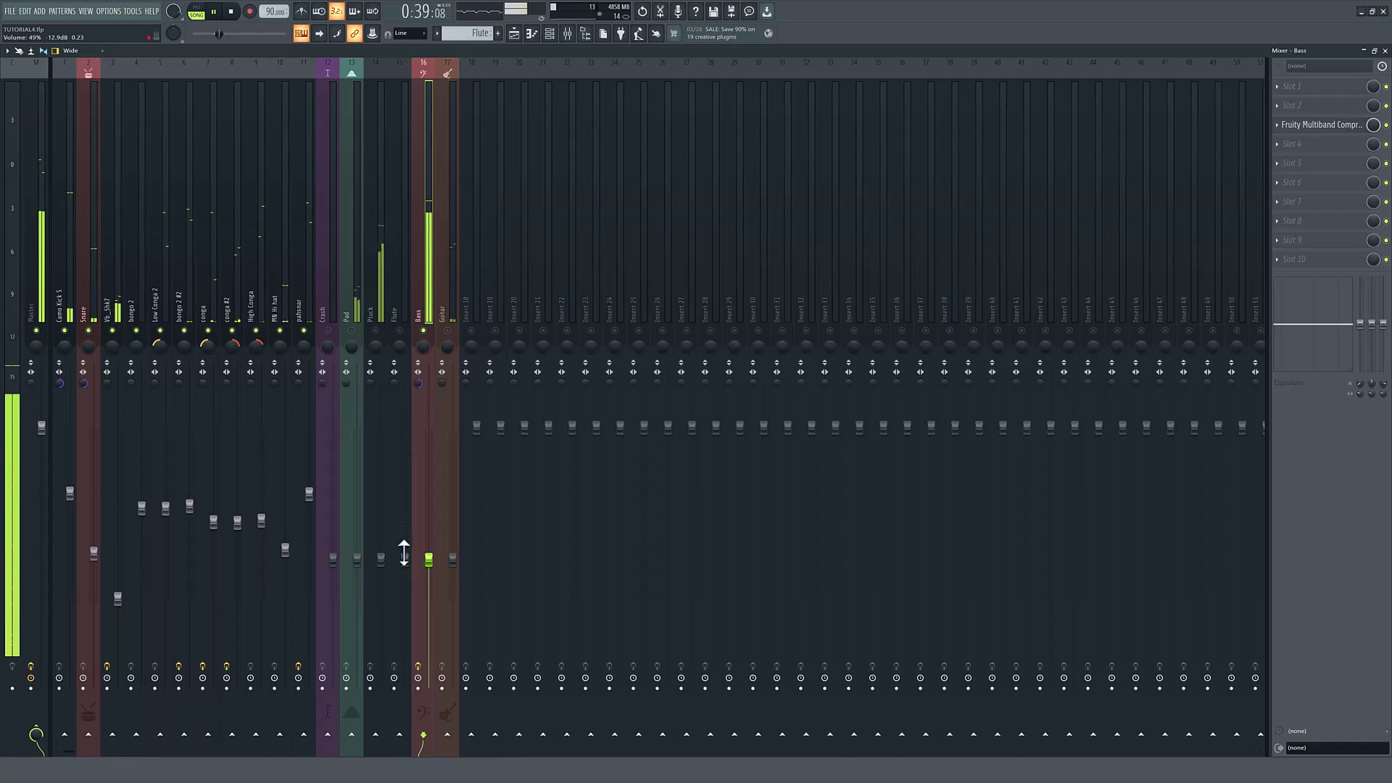
Lower the Bass fader slightly, and unmute Pluck with its fader brought down a little.
drag(430, 564, 428, 579)
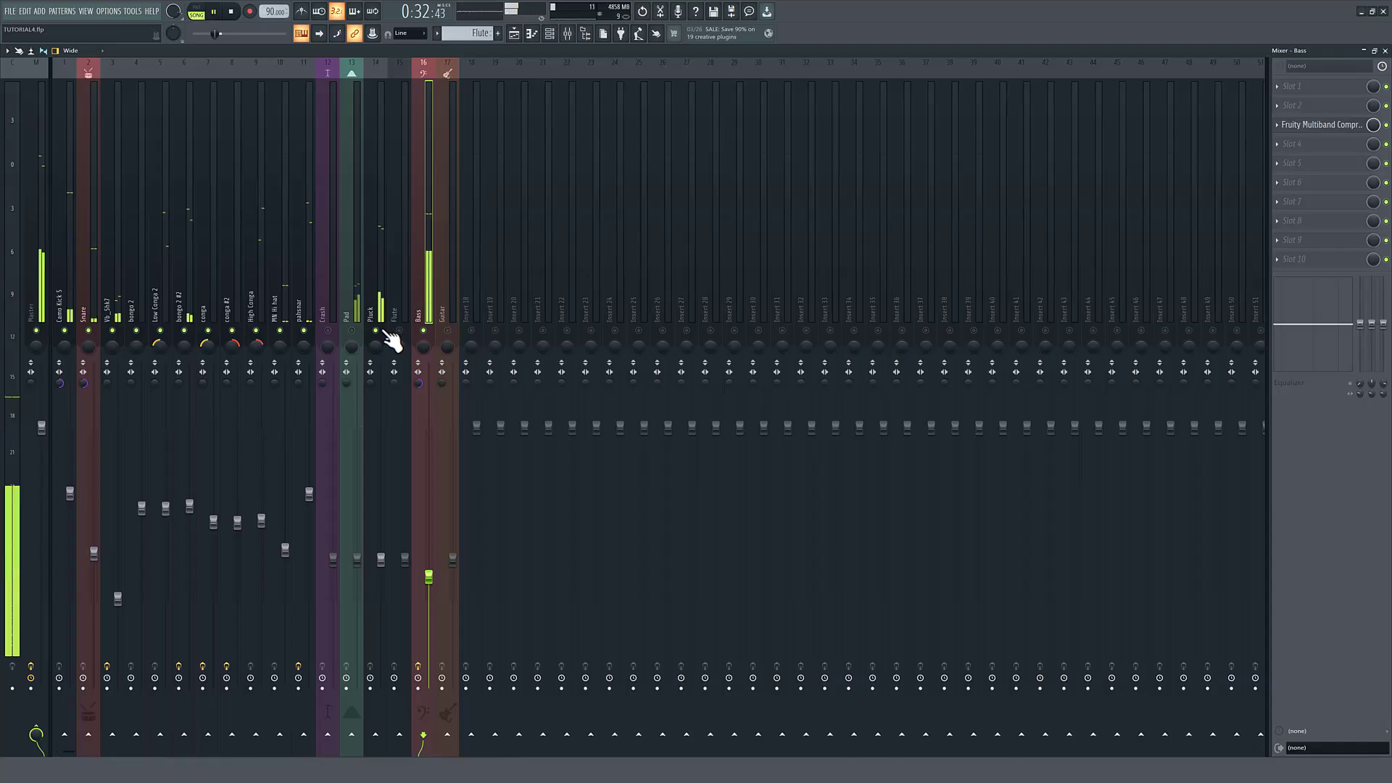
drag(386, 572, 387, 580)
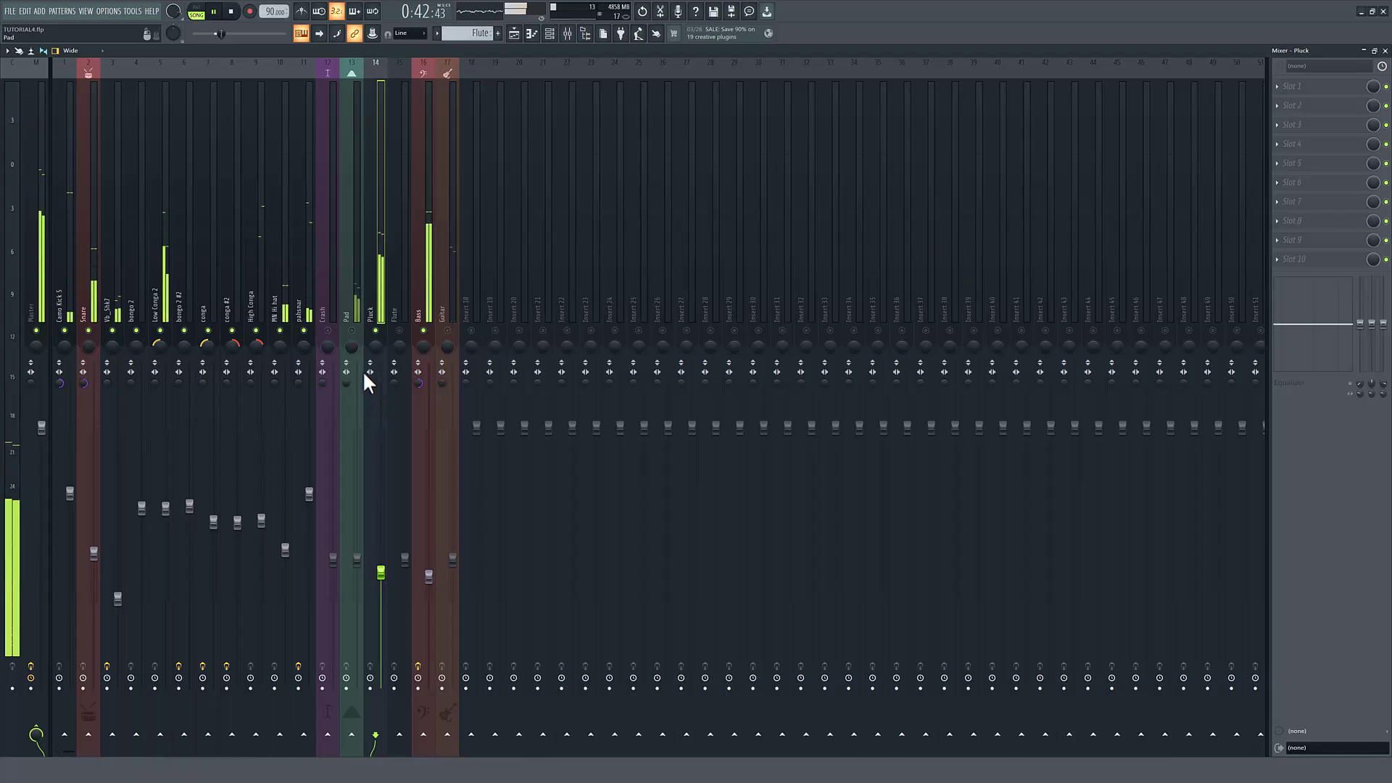
Unmute and solo the Pad track, and add Fruity Parametric EQ 2 to its effect slot 3.
click(353, 331)
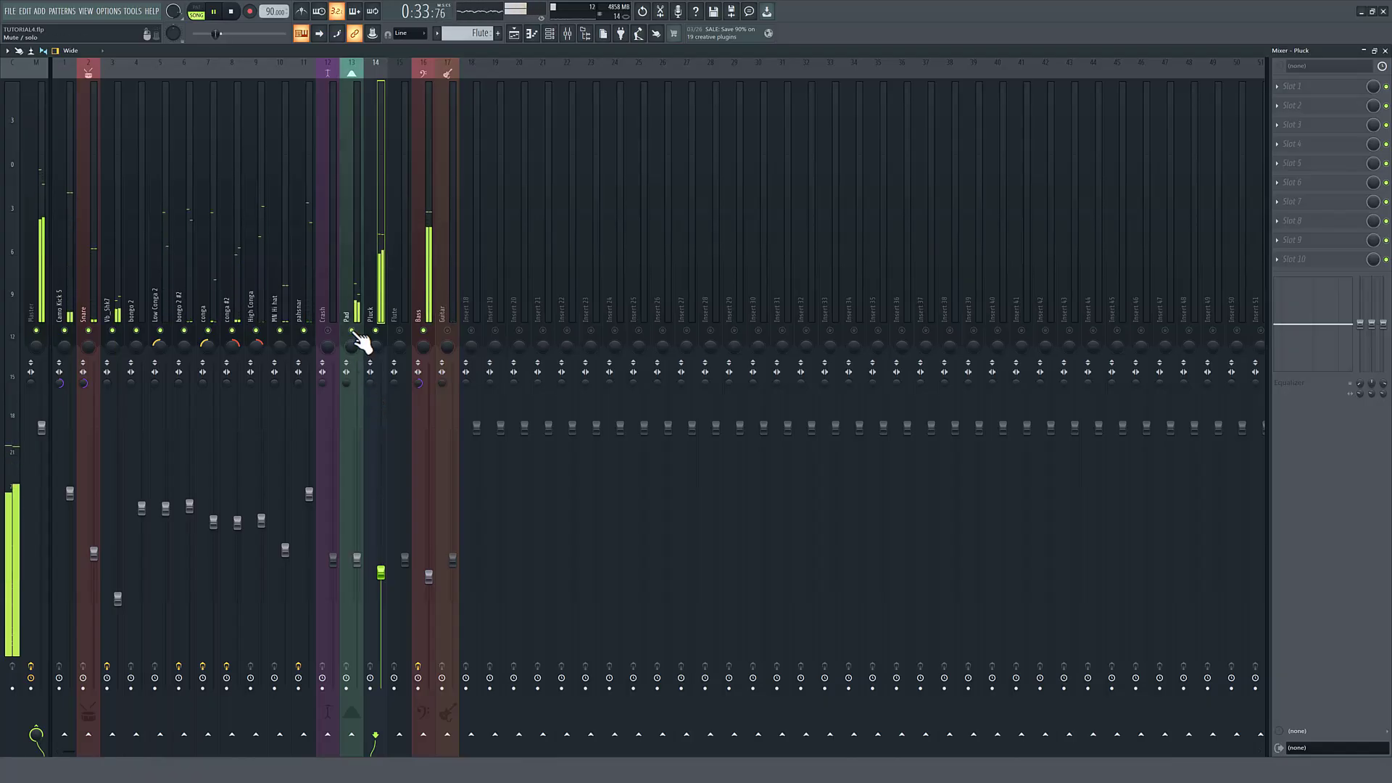
click(351, 309)
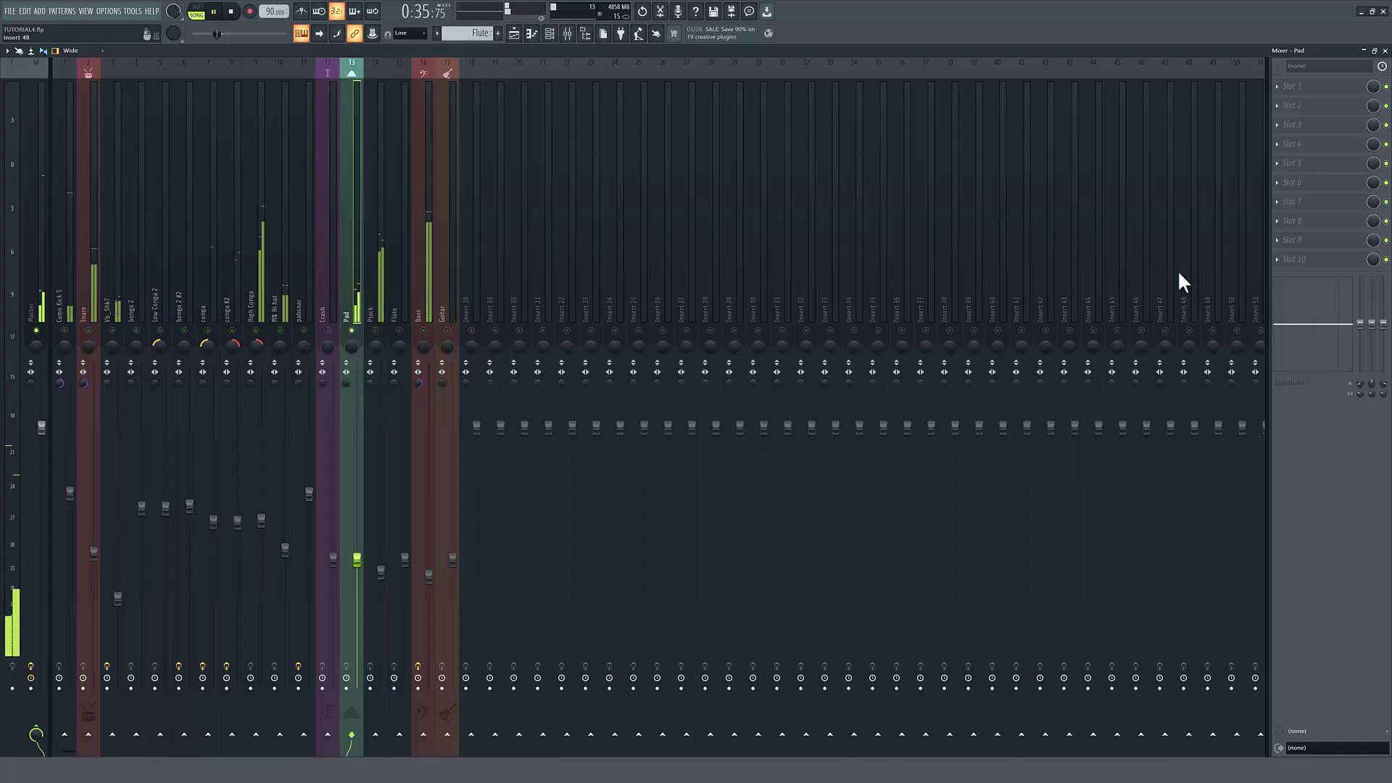
click(1287, 127)
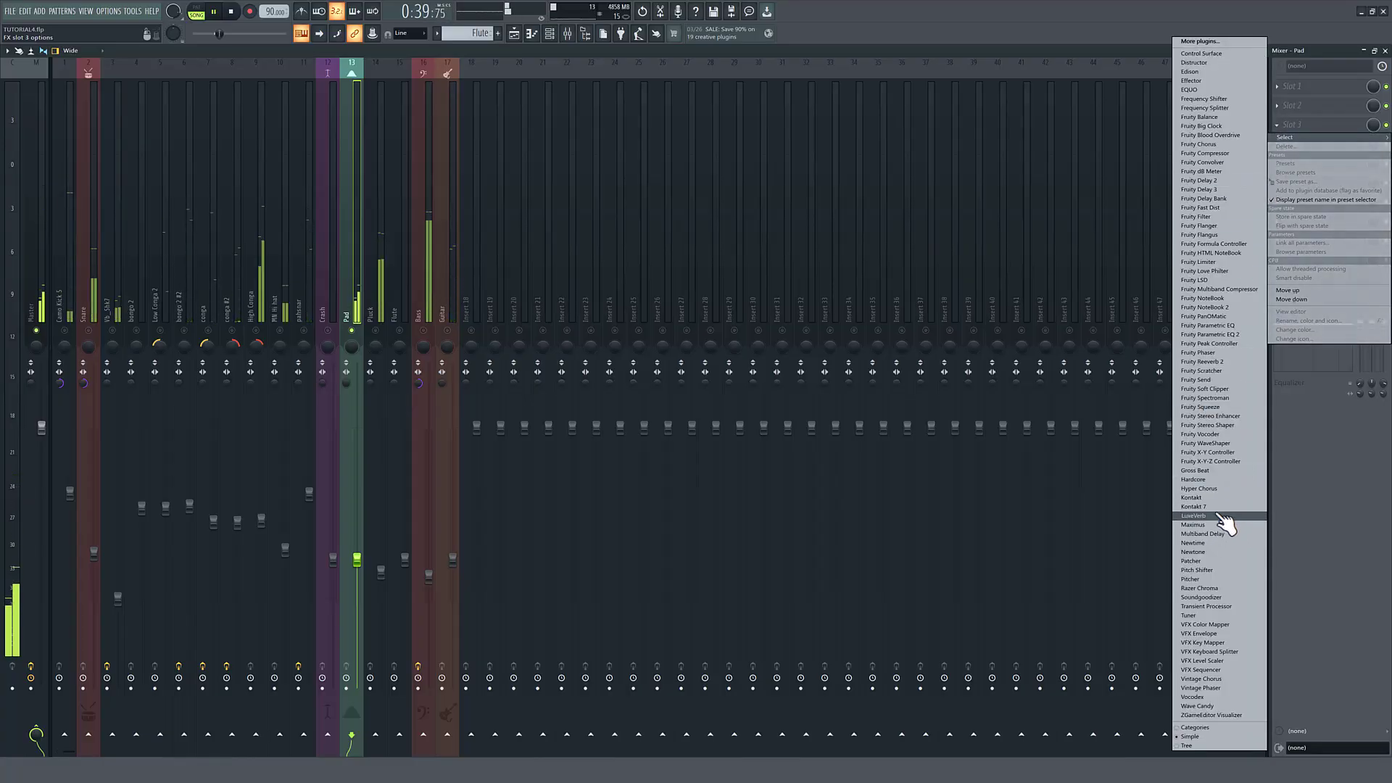
click(1225, 334)
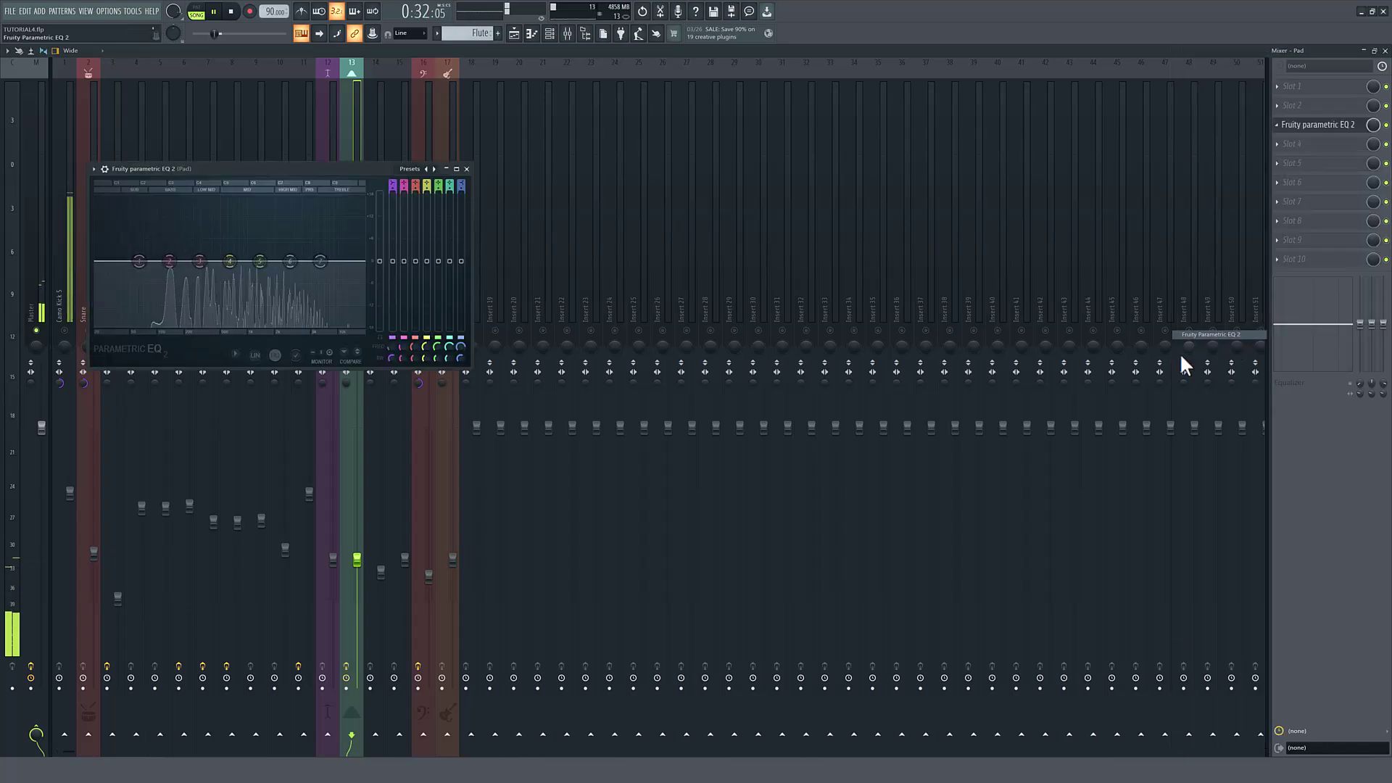
Try the Vocal Presence preset in the Pad's parametric EQ, then load the 40Hz + 18kHz cut preset instead.
click(441, 169)
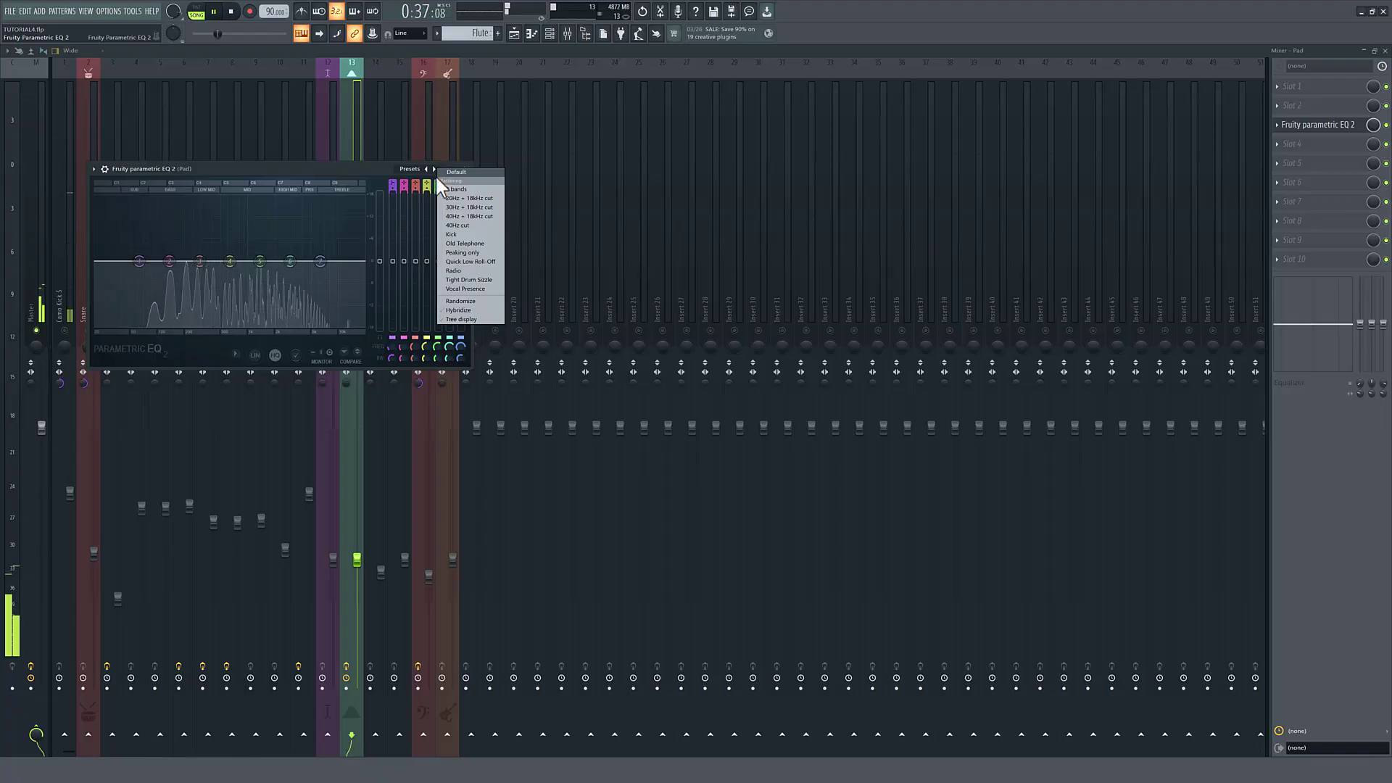
click(461, 289)
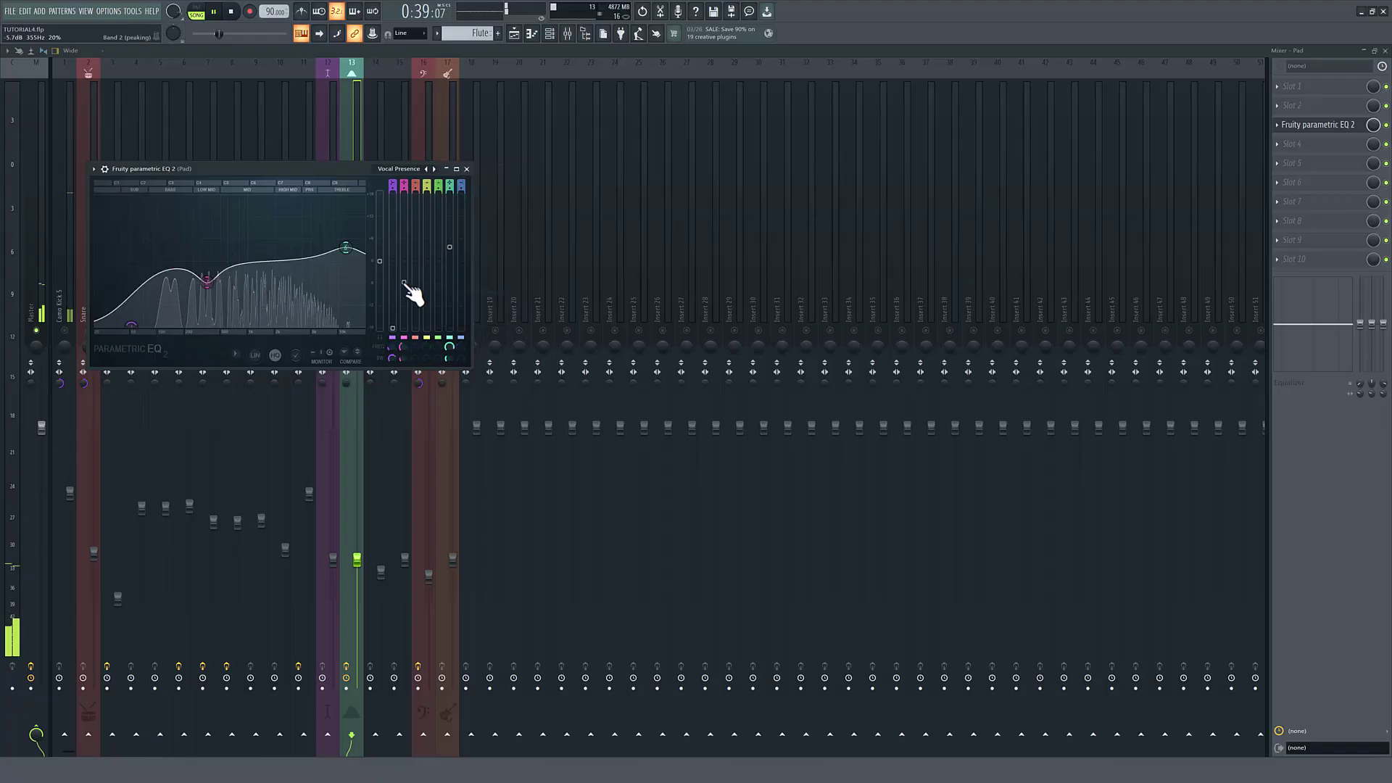
click(434, 169)
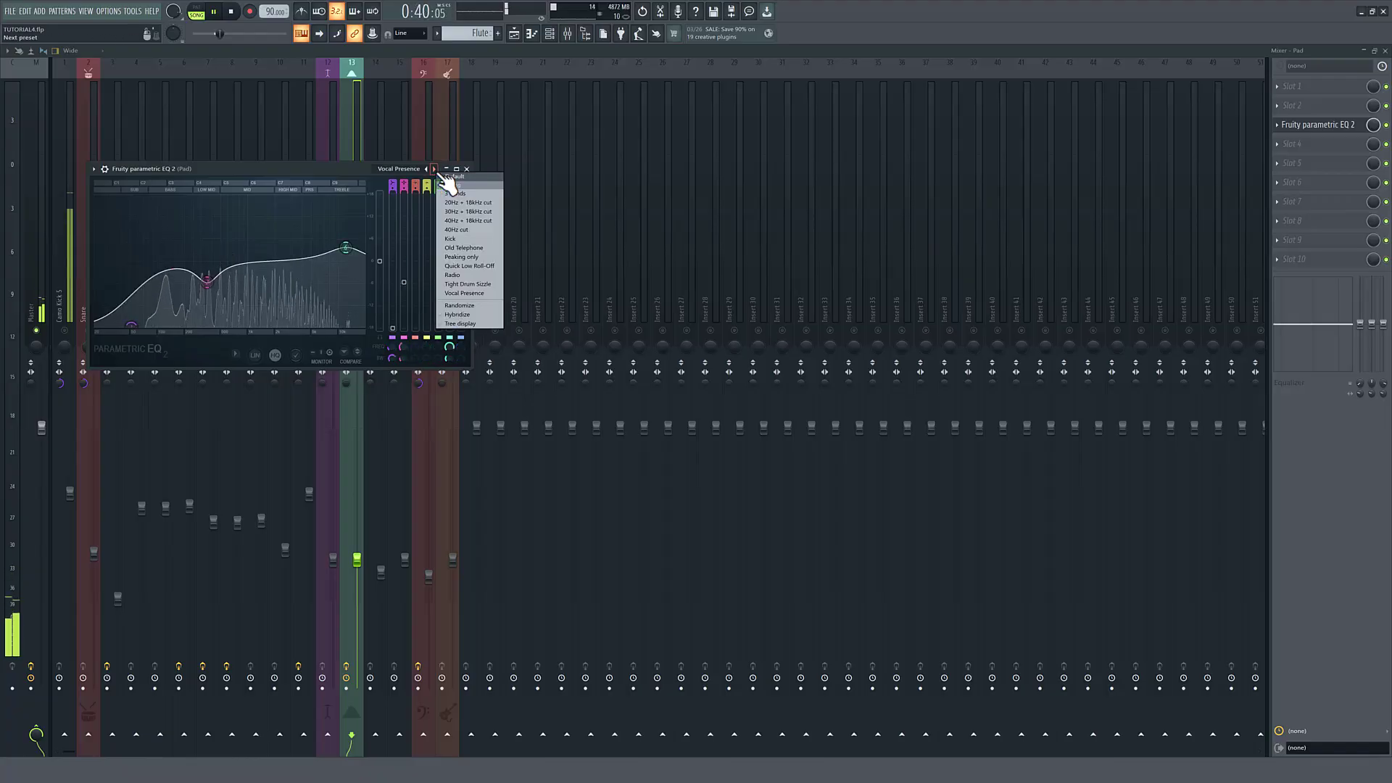
click(467, 220)
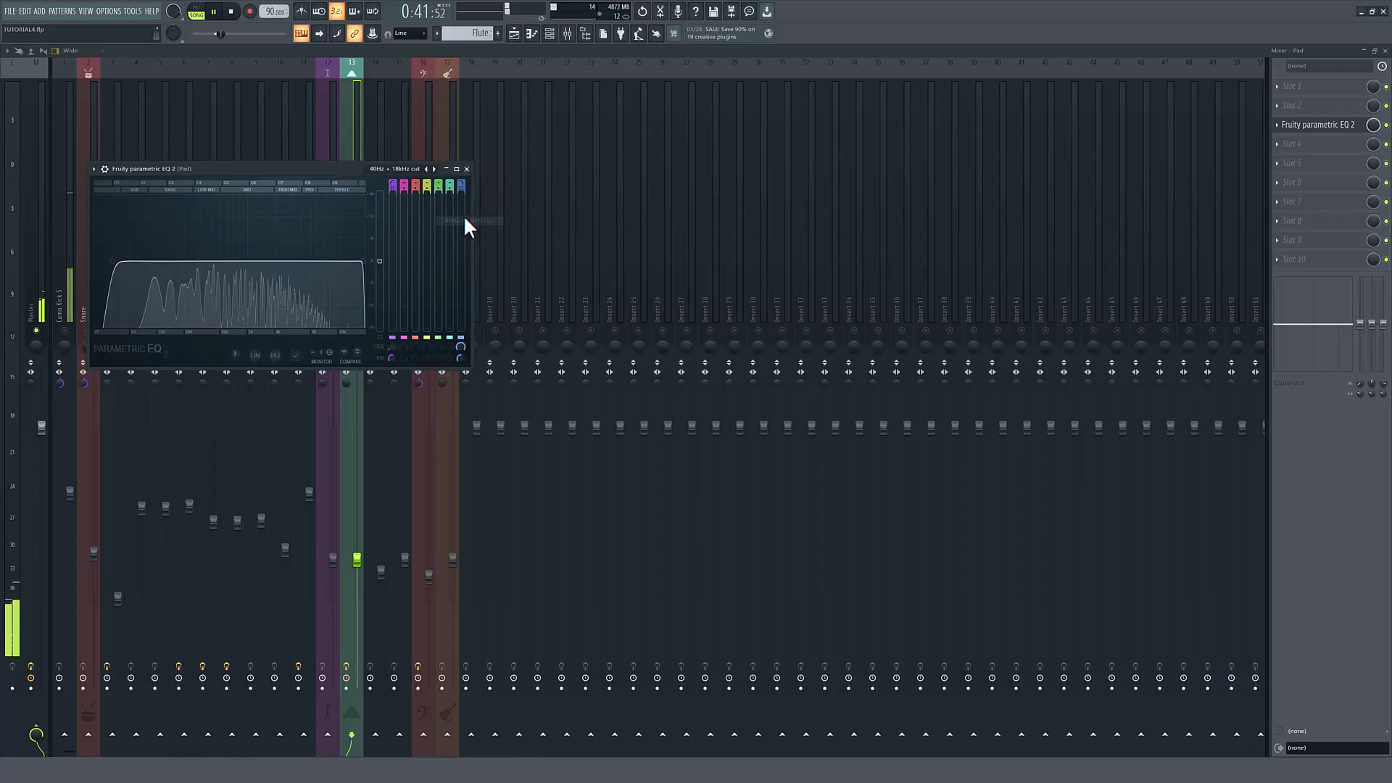
click(467, 169)
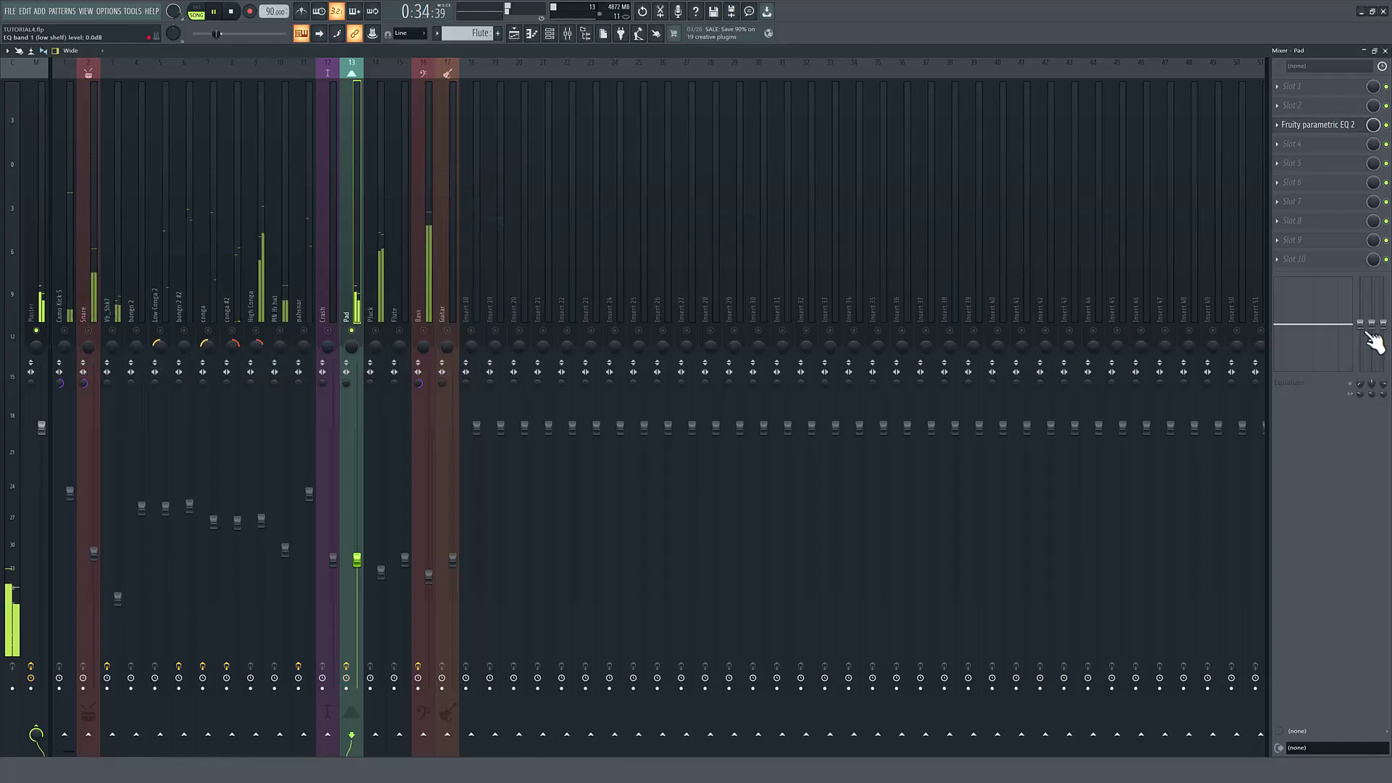
Raise the low shelf and cut the mid band in the Pad's track EQ, and add Fruity Stereo Enhancer to slot 6.
drag(1361, 313, 1361, 316)
click(1292, 182)
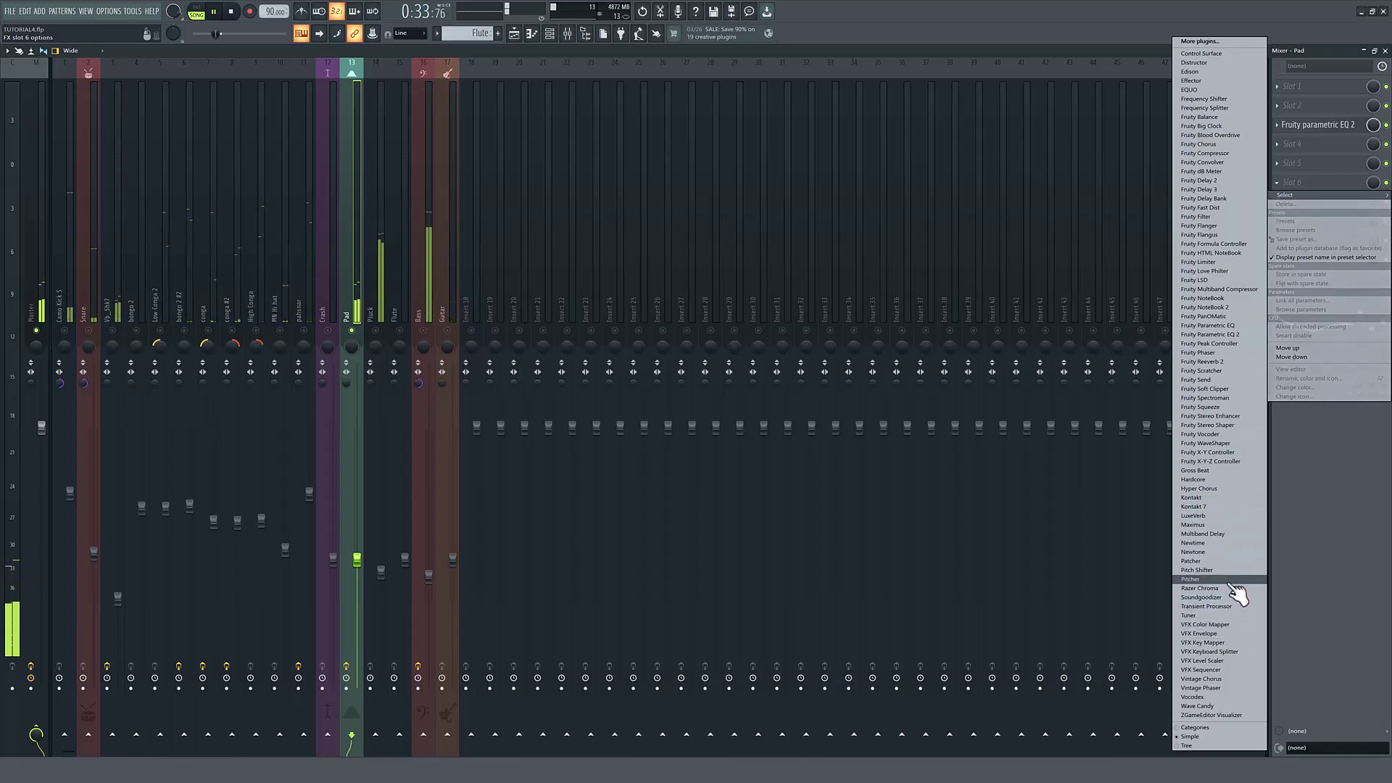
click(1244, 416)
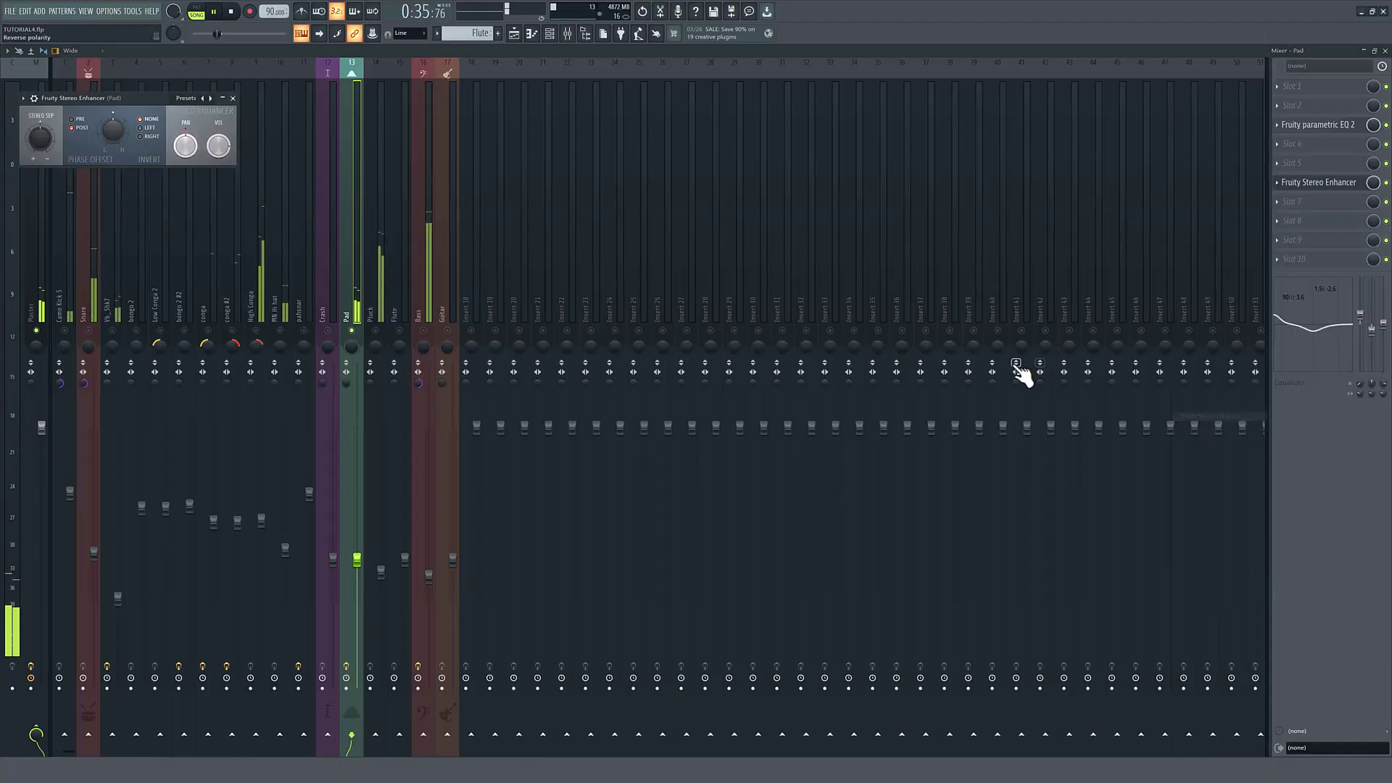
Load the For strings preset in the Pad's stereo enhancer and set stereo separation to 70% separated.
click(209, 98)
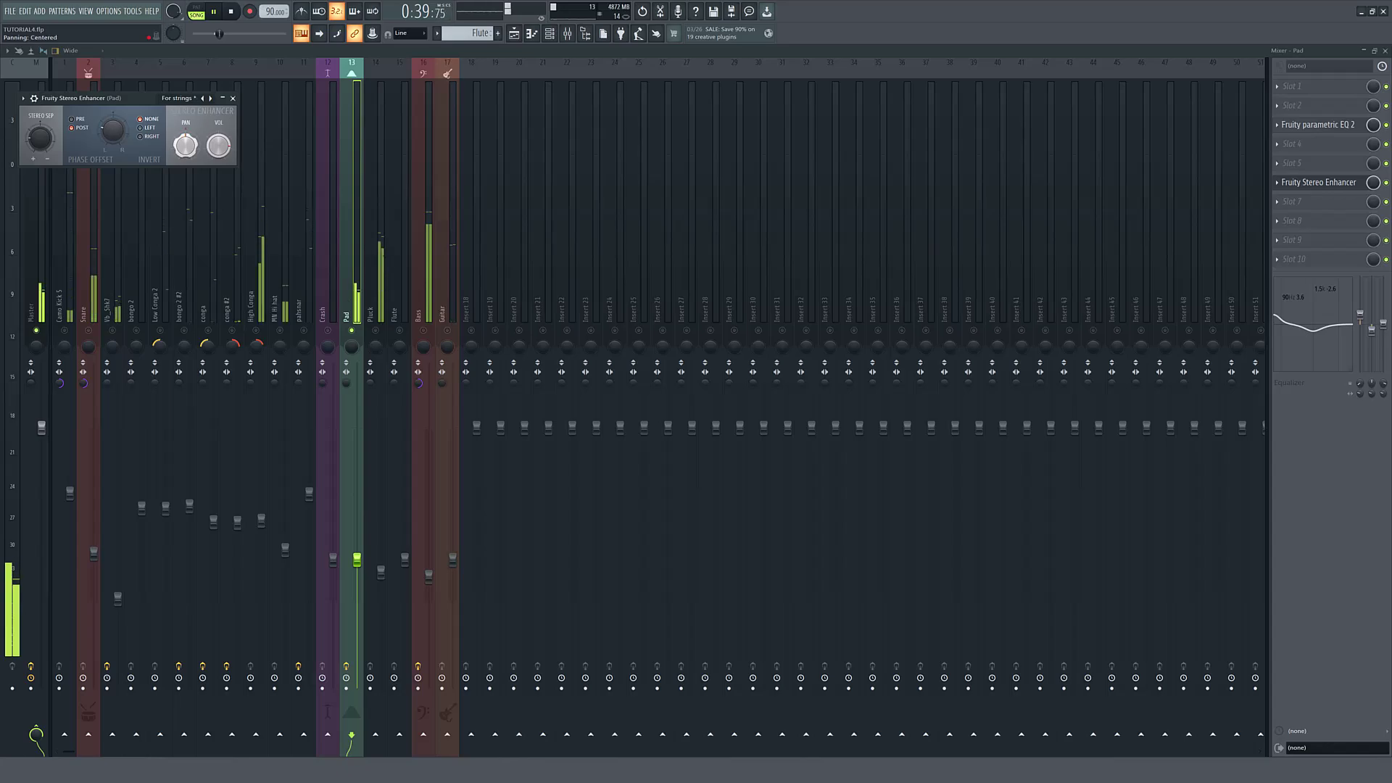
drag(40, 140, 37, 120)
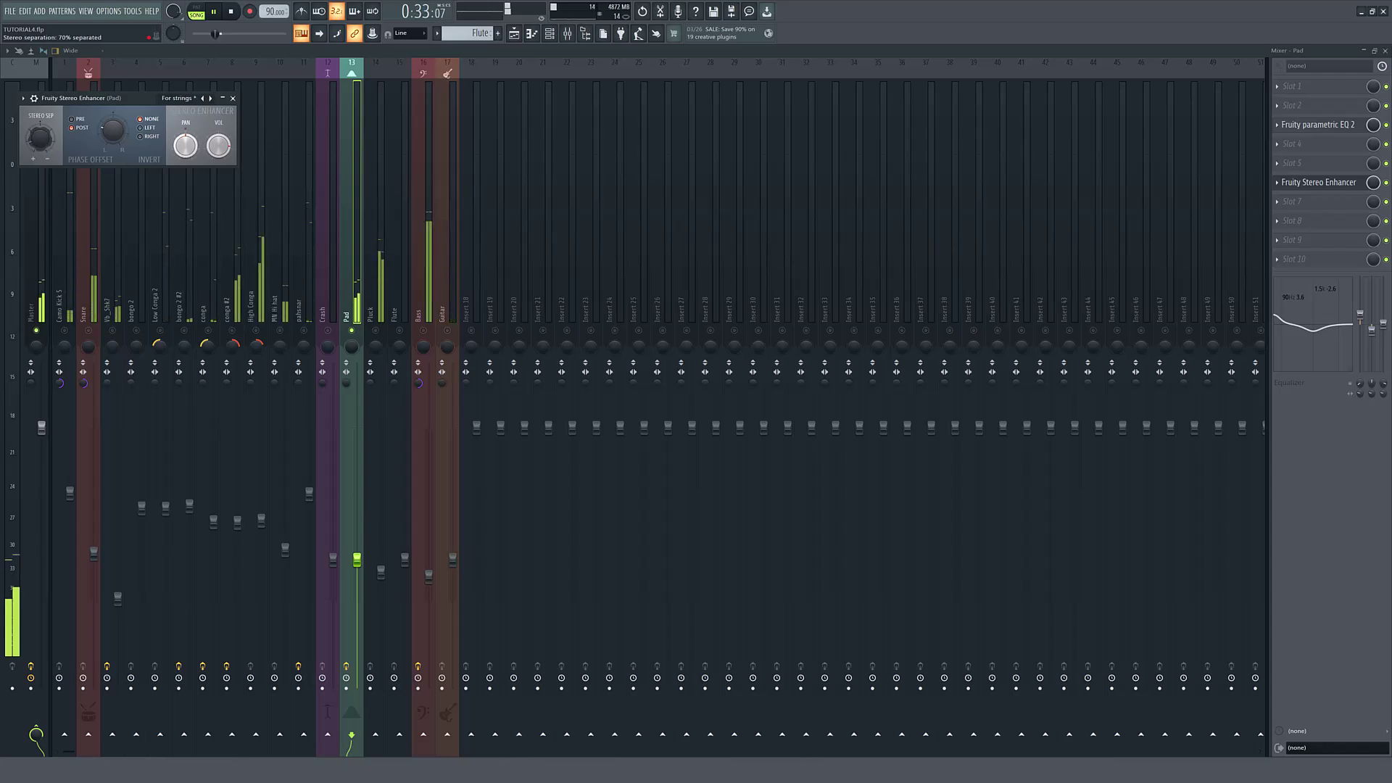
click(232, 98)
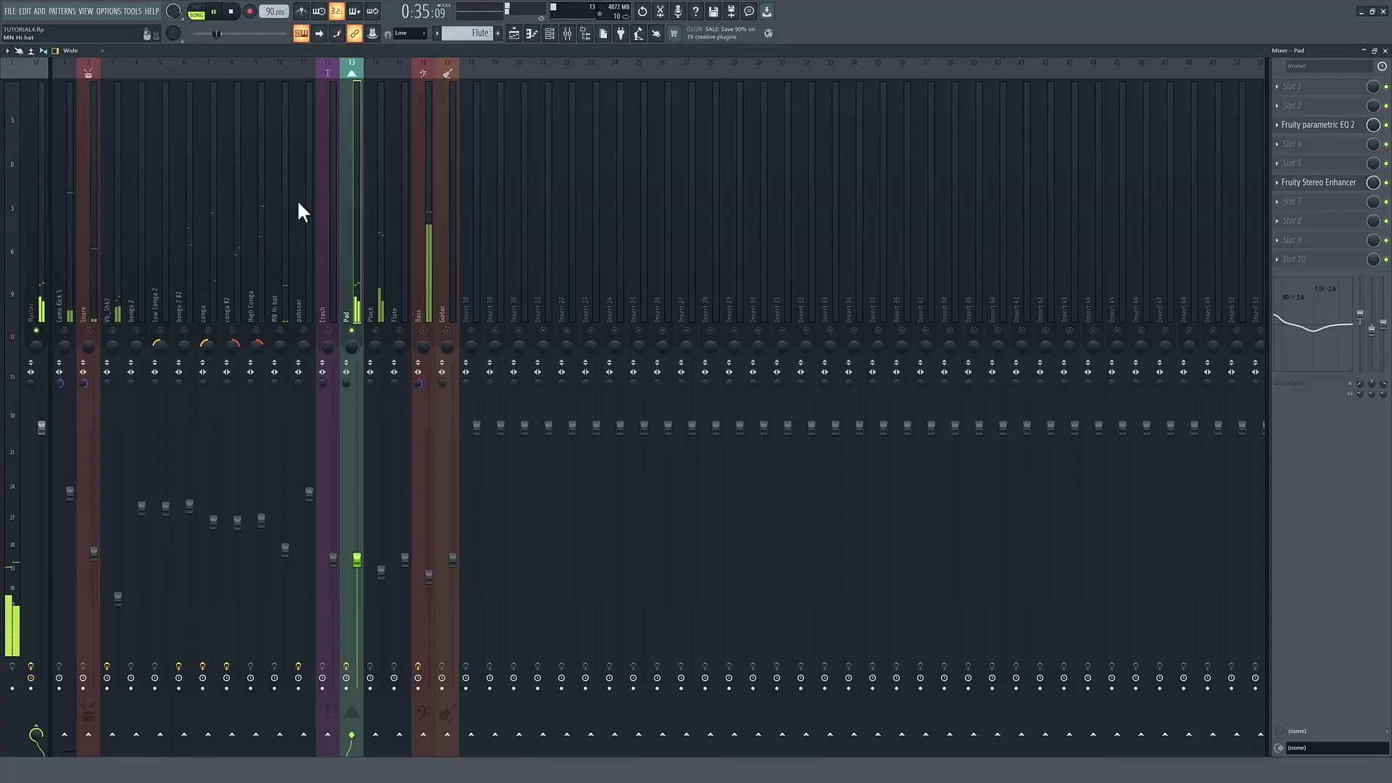
Unmute Pluck, Bass, mixer tracks 1 to 3 and mixer tracks 5 to 11 to hear them with the Pad.
click(376, 330)
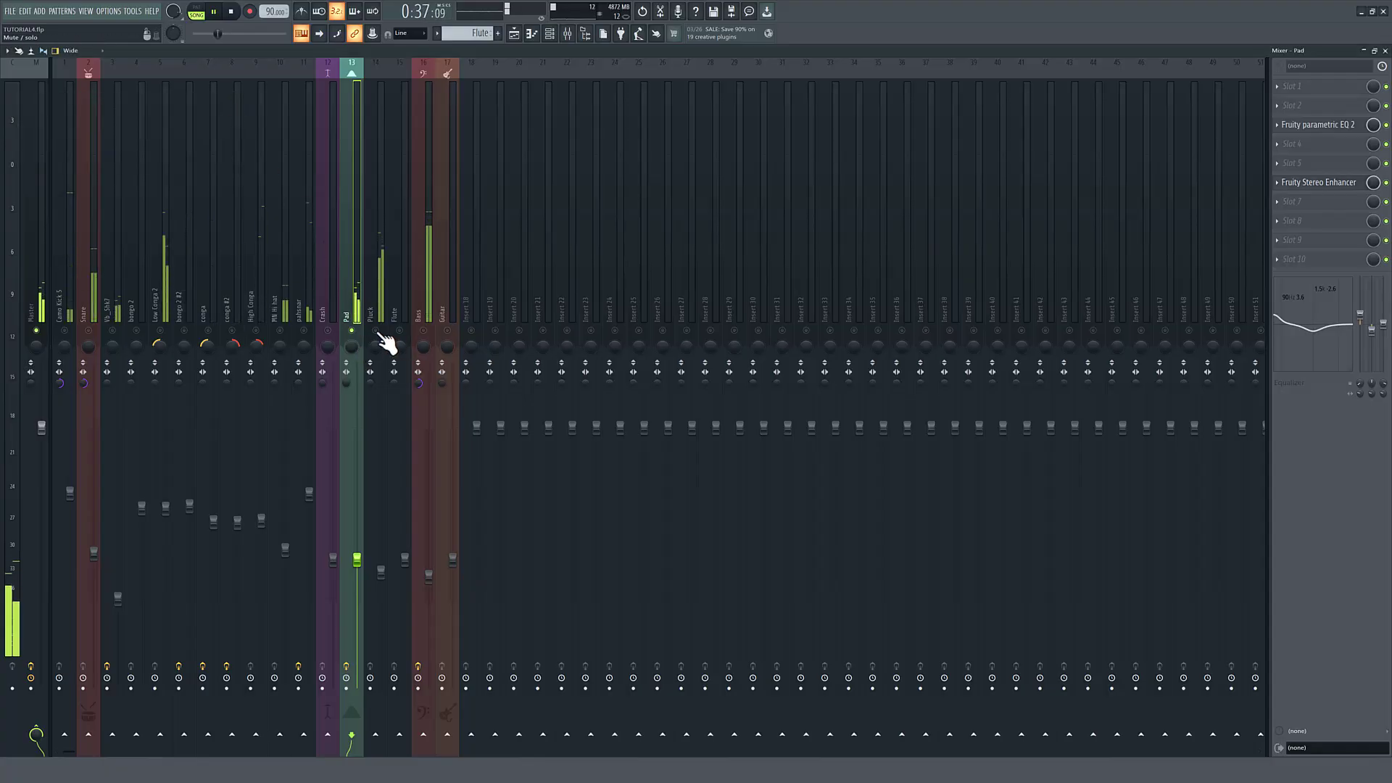
click(423, 331)
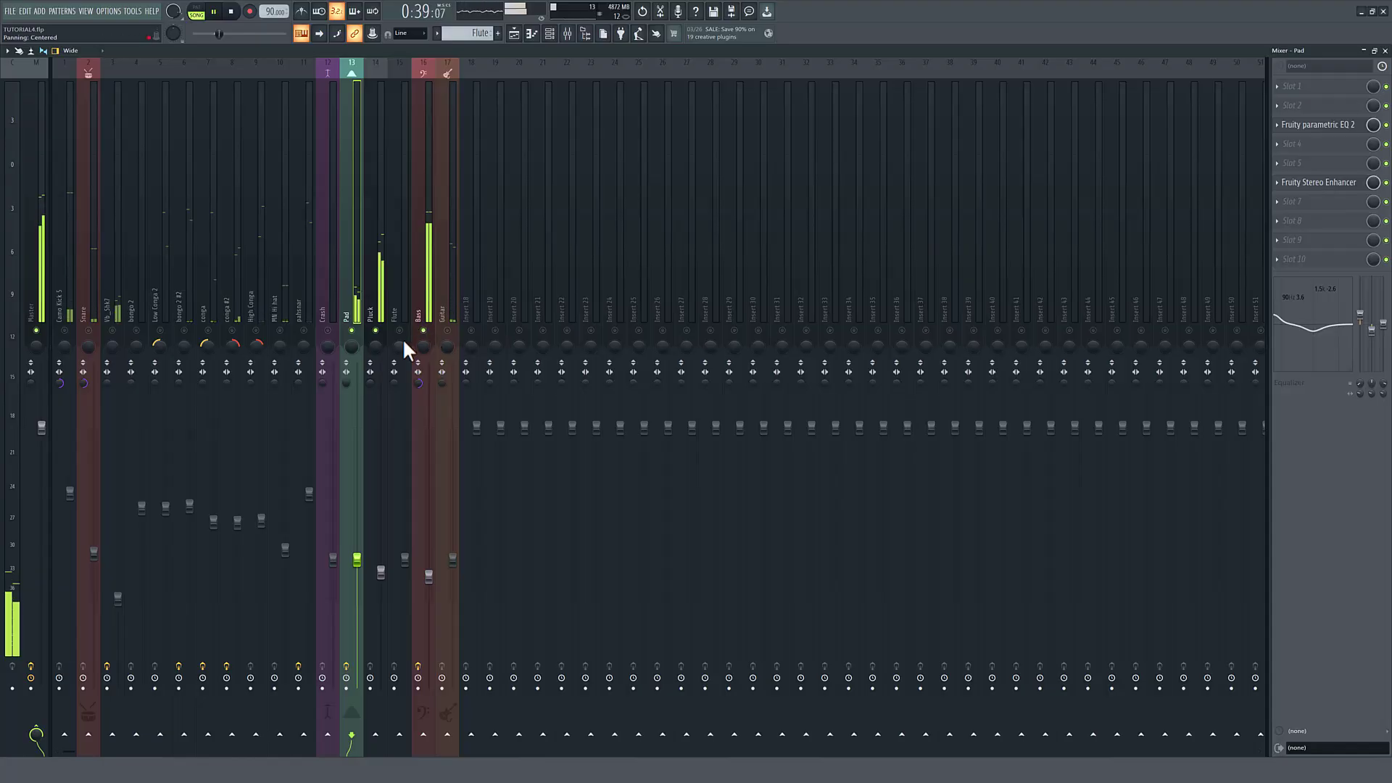
click(88, 331)
click(63, 331)
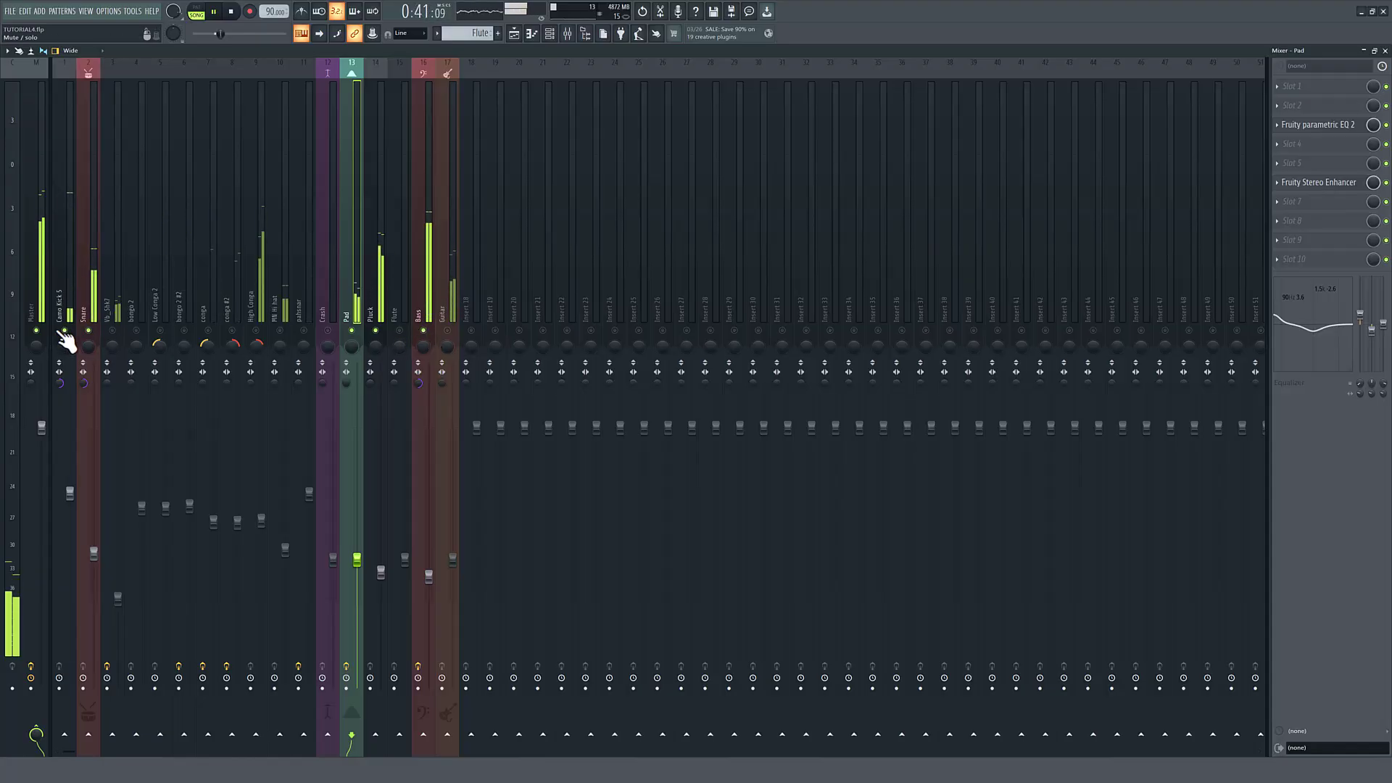
click(113, 330)
click(161, 331)
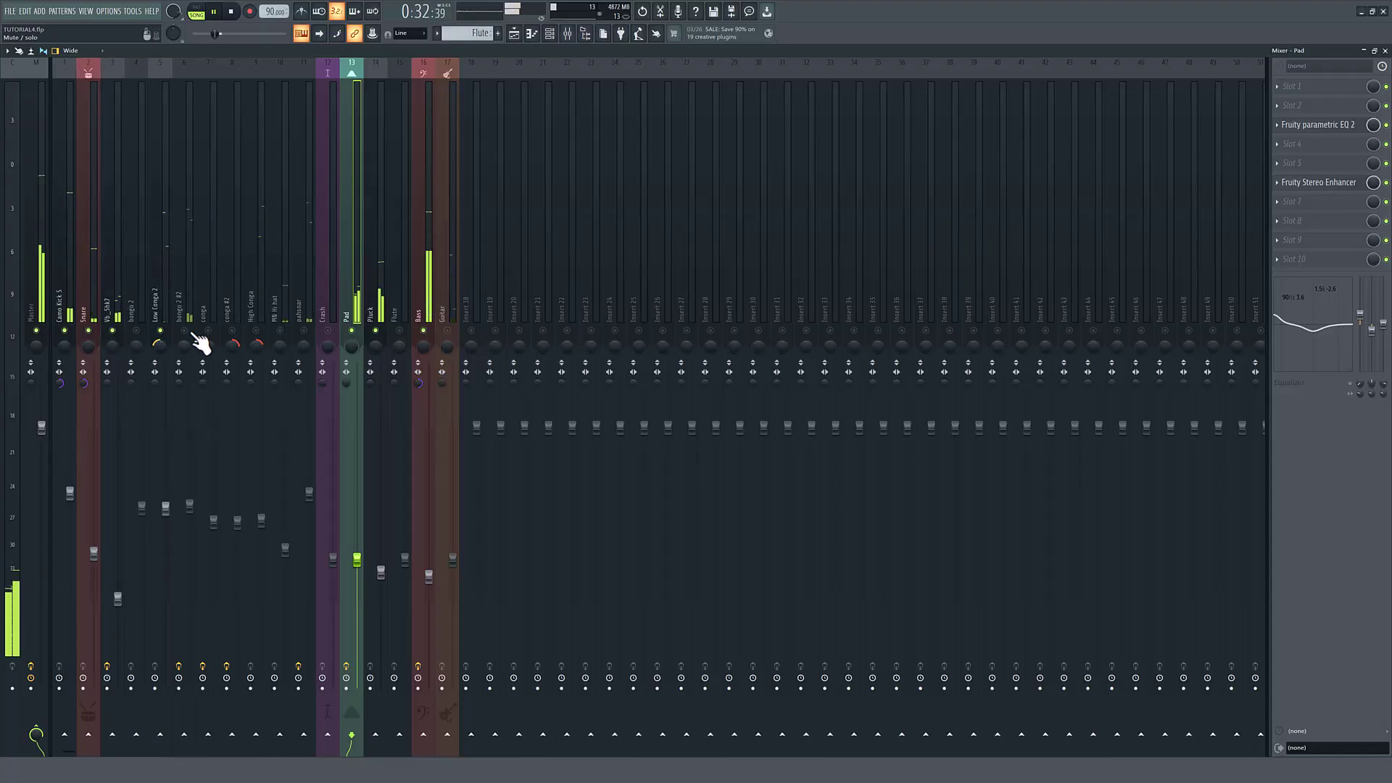
click(232, 330)
click(256, 331)
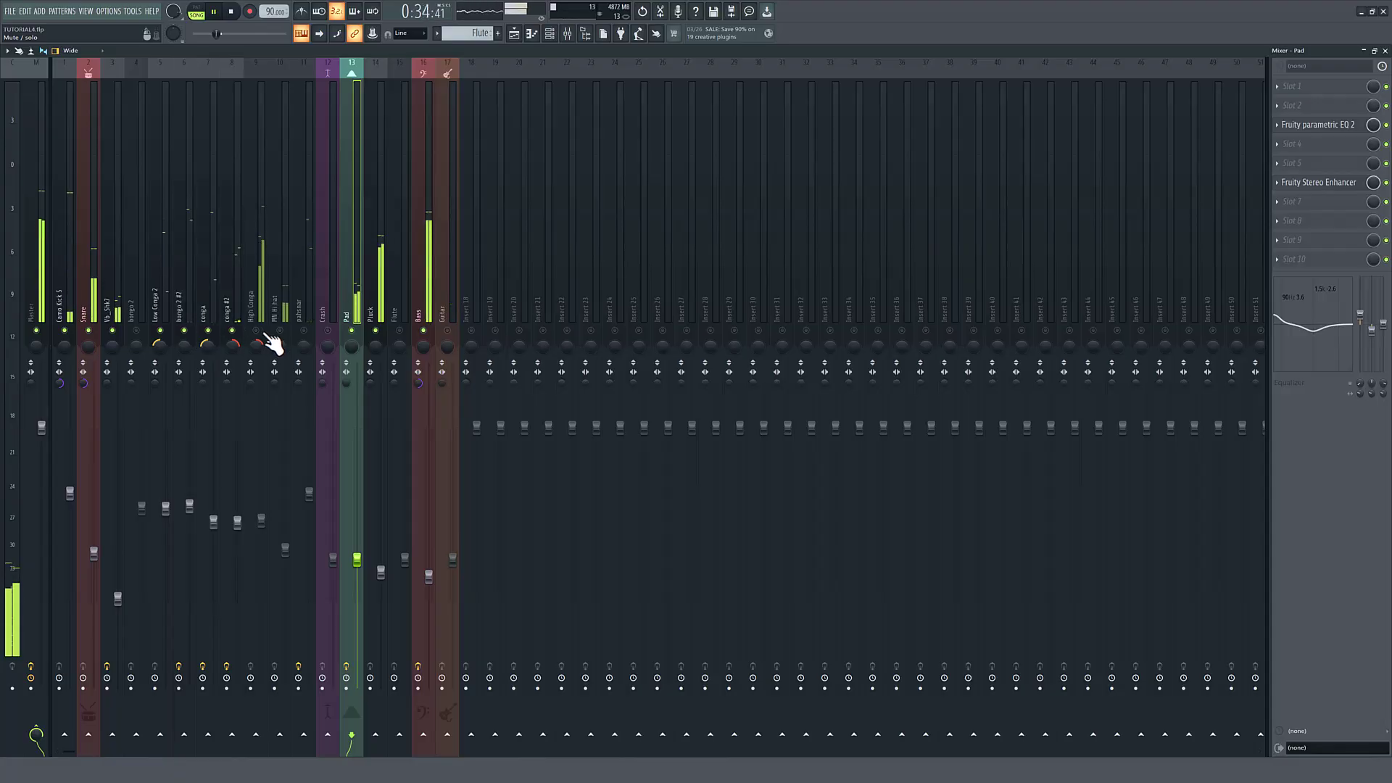
click(280, 331)
click(304, 331)
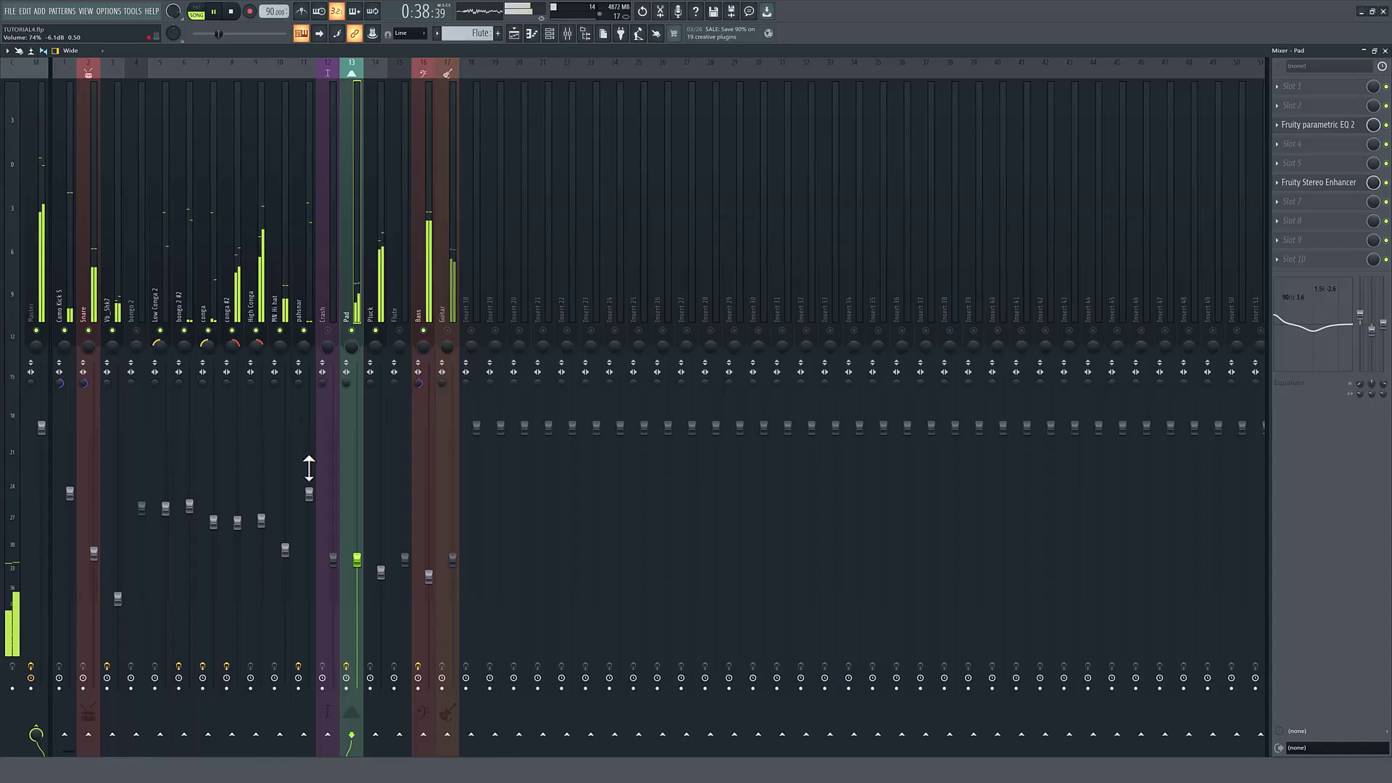
Lower the fader of mixer track 11 slightly and raise the mix level of its LuxeVerb effect.
drag(310, 495, 310, 503)
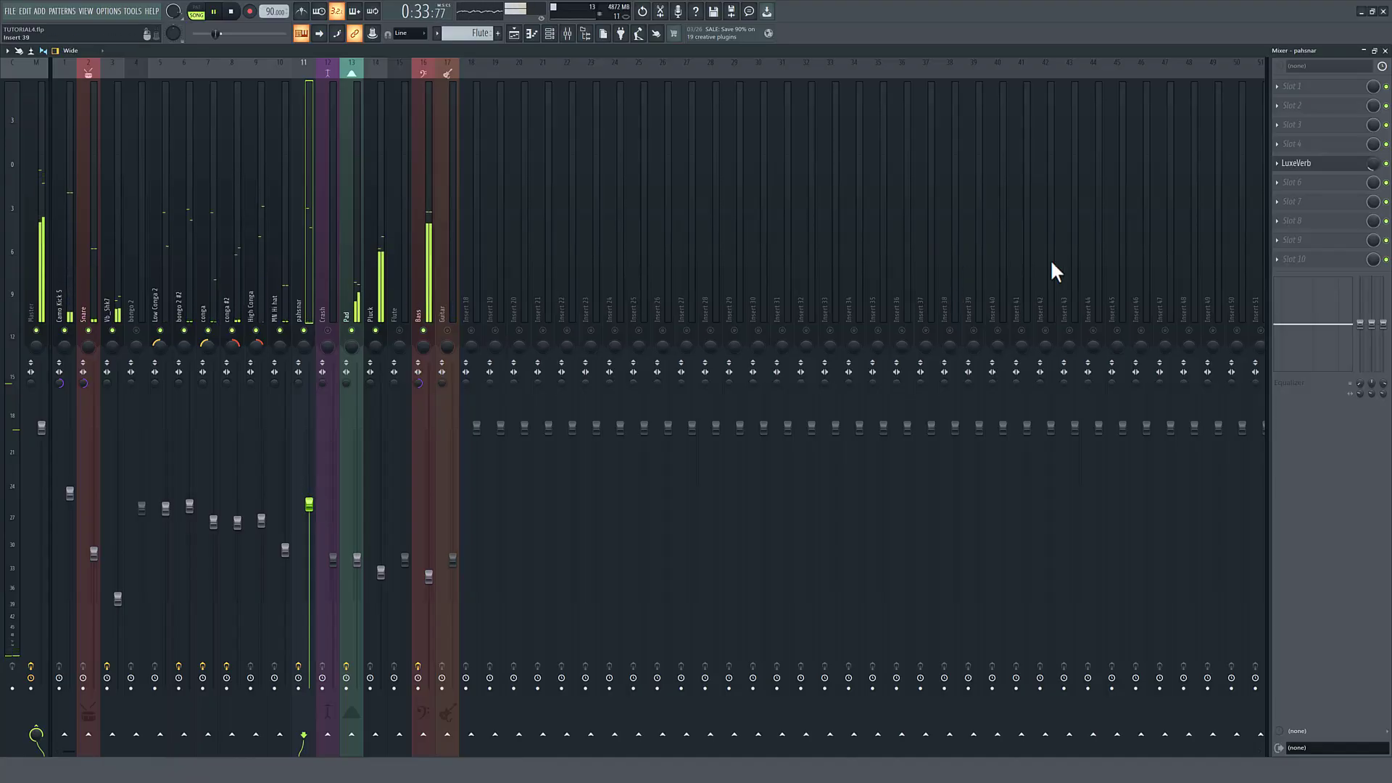
click(1326, 162)
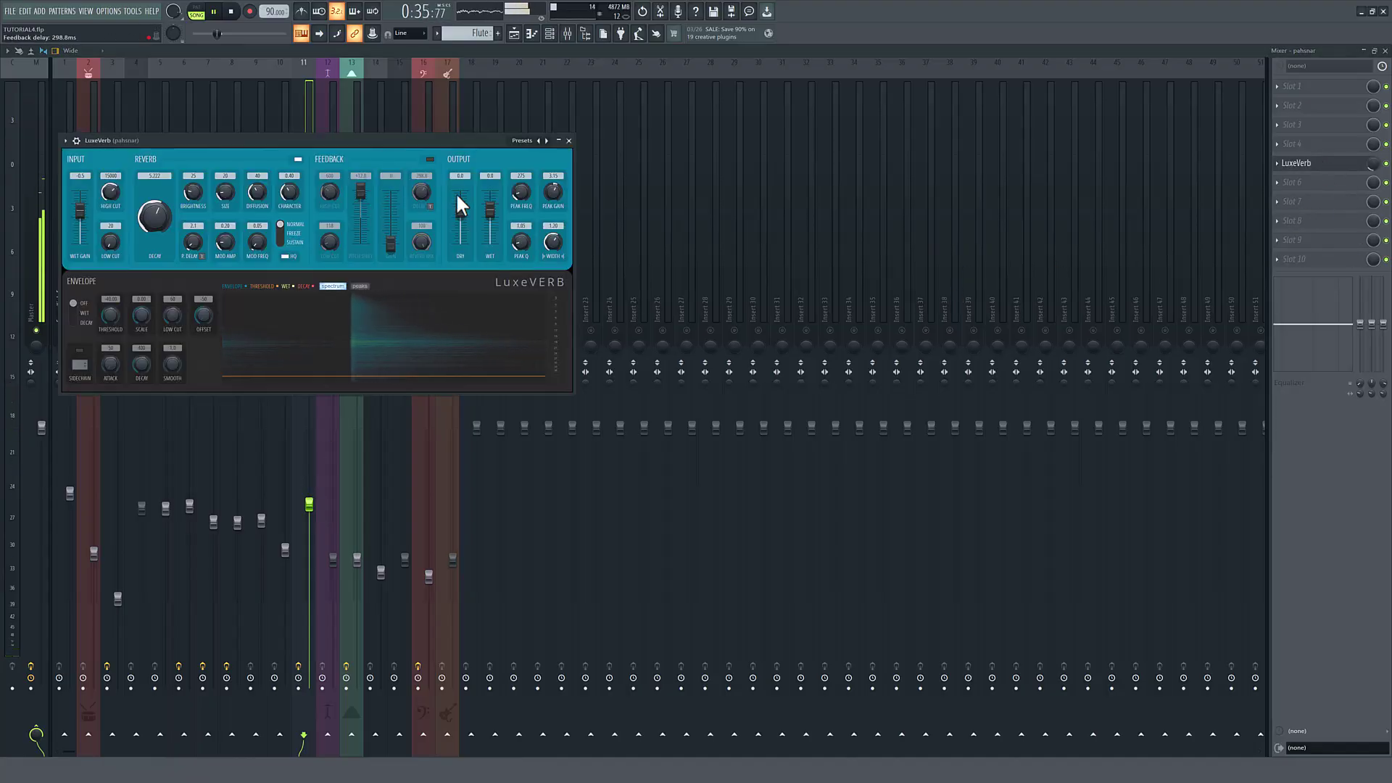
click(1366, 164)
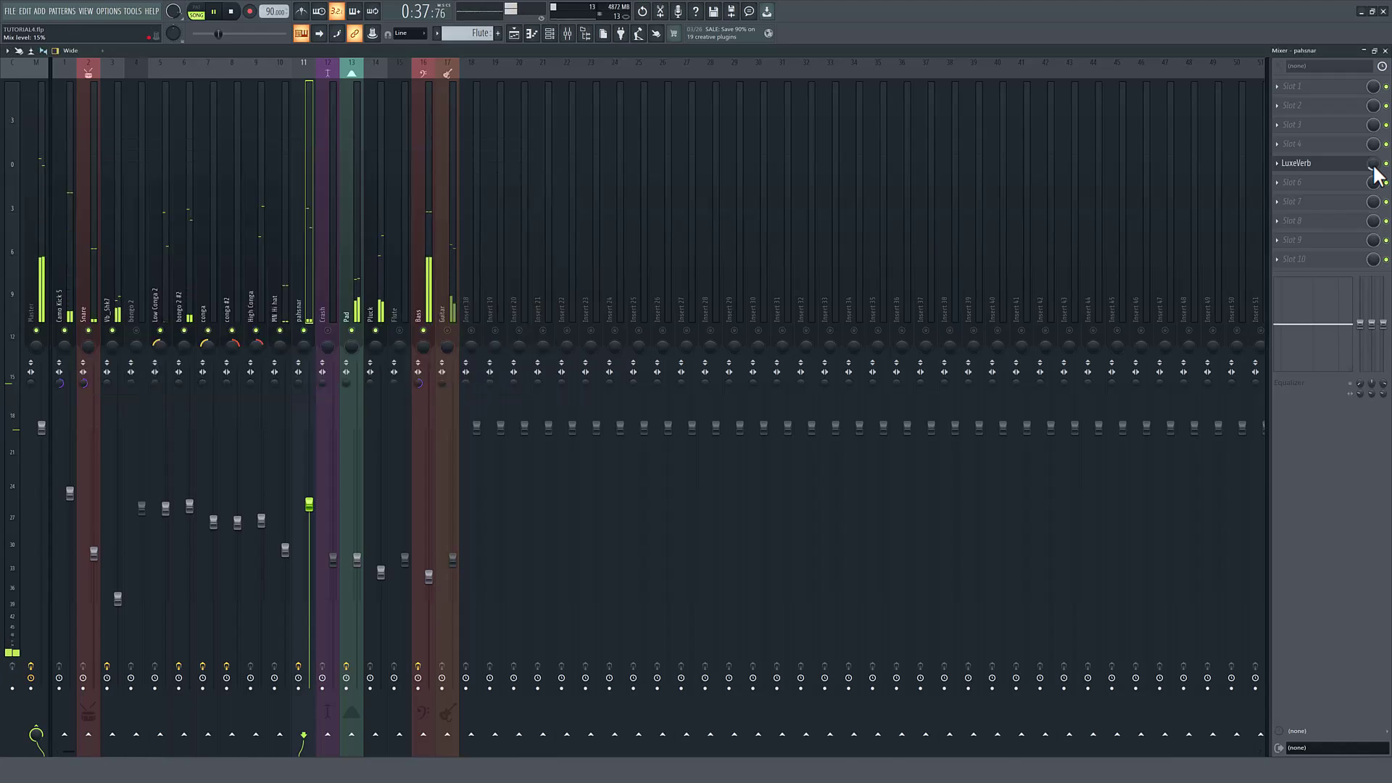
drag(1373, 163, 1373, 162)
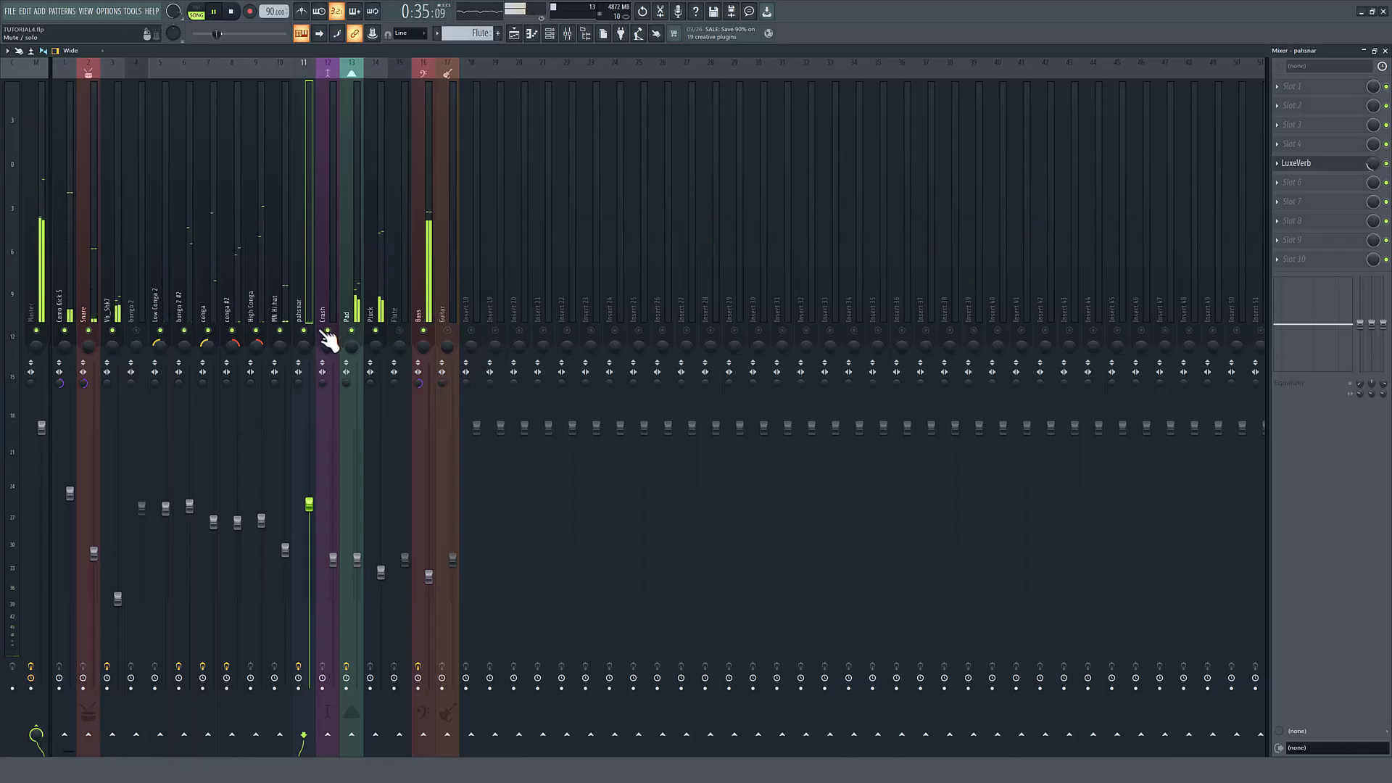
Raise the Pluck track's fader slightly and lower the Pad track's fader slightly.
click(371, 299)
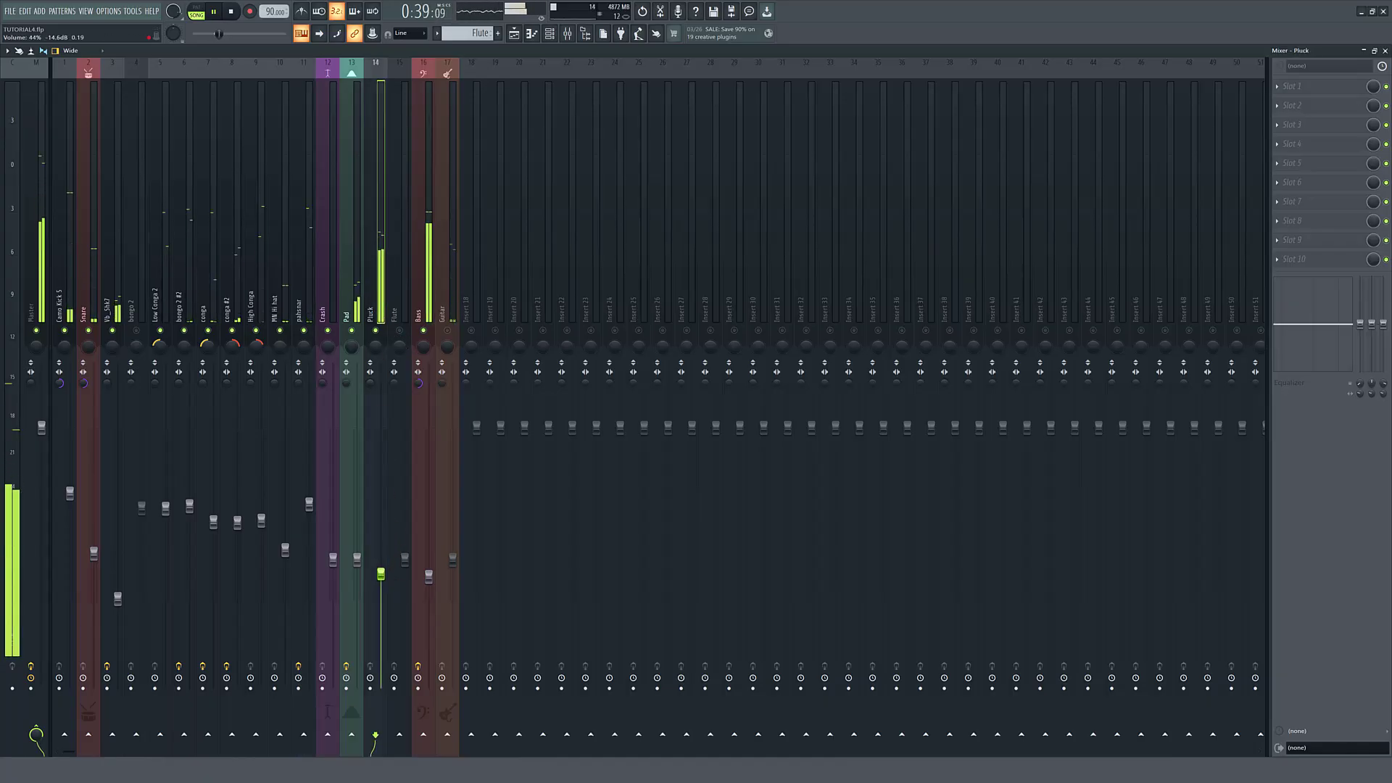
drag(382, 572, 357, 570)
click(353, 308)
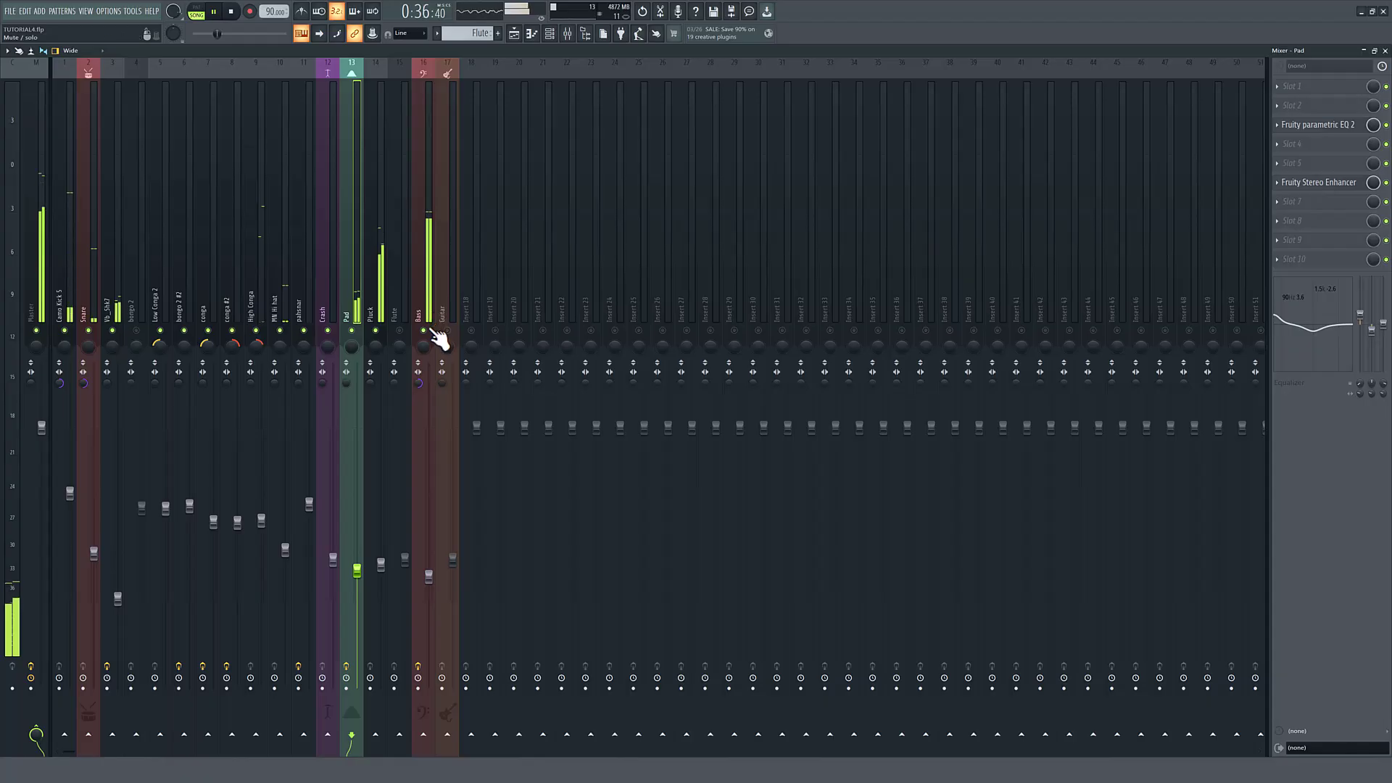
Lower the Guitar fader to about the Bass fader's level and raise the kick's fader slightly.
click(429, 577)
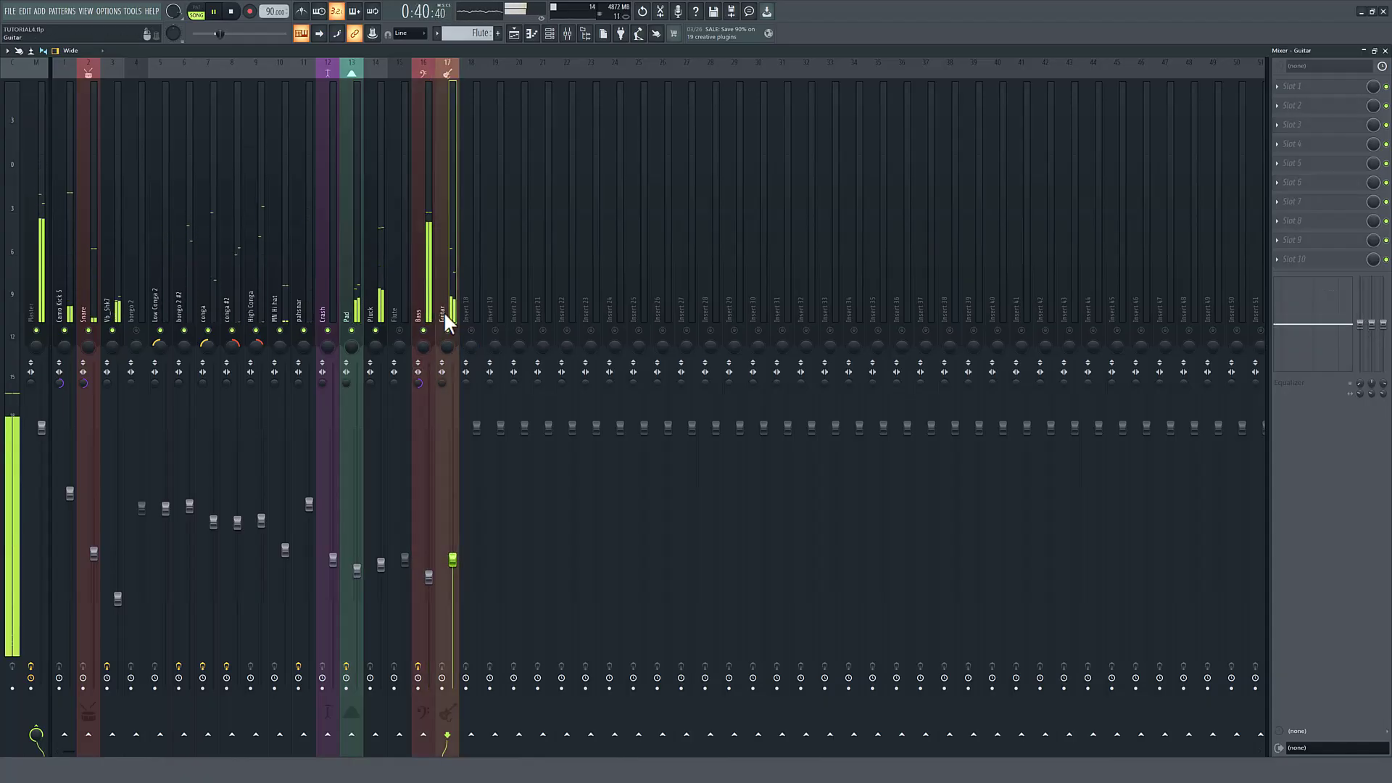
click(454, 561)
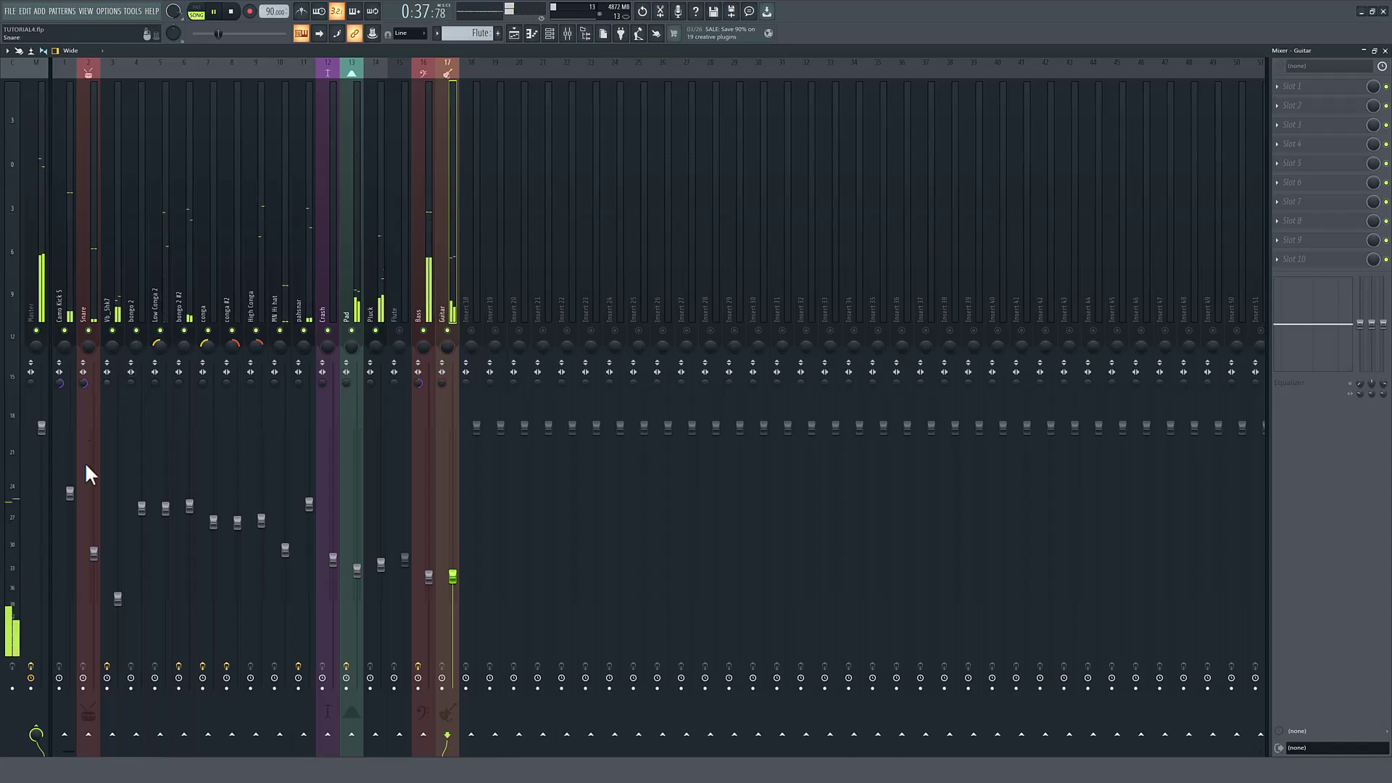
drag(69, 493, 69, 485)
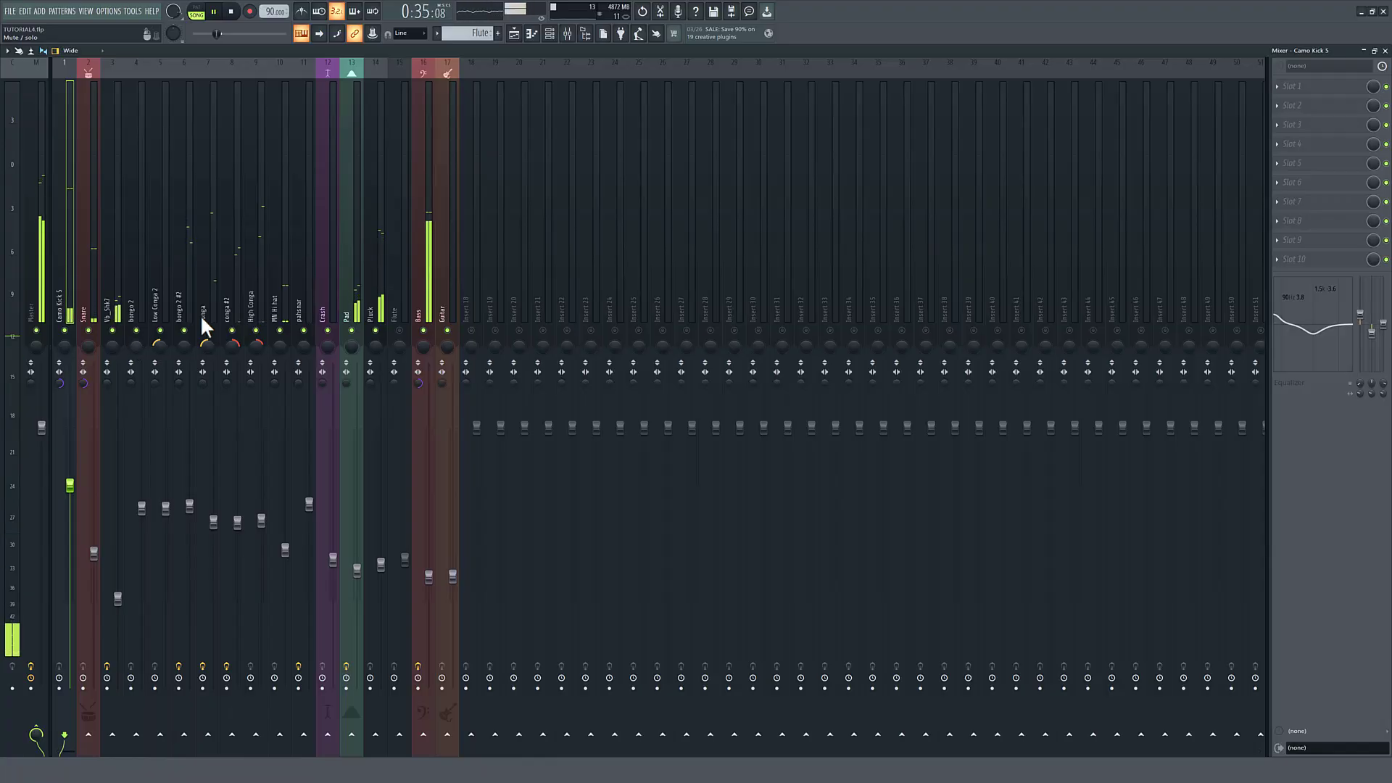
Loop playlist playback over the first Flute clip, from bar 5 to bar 9.
key(F5)
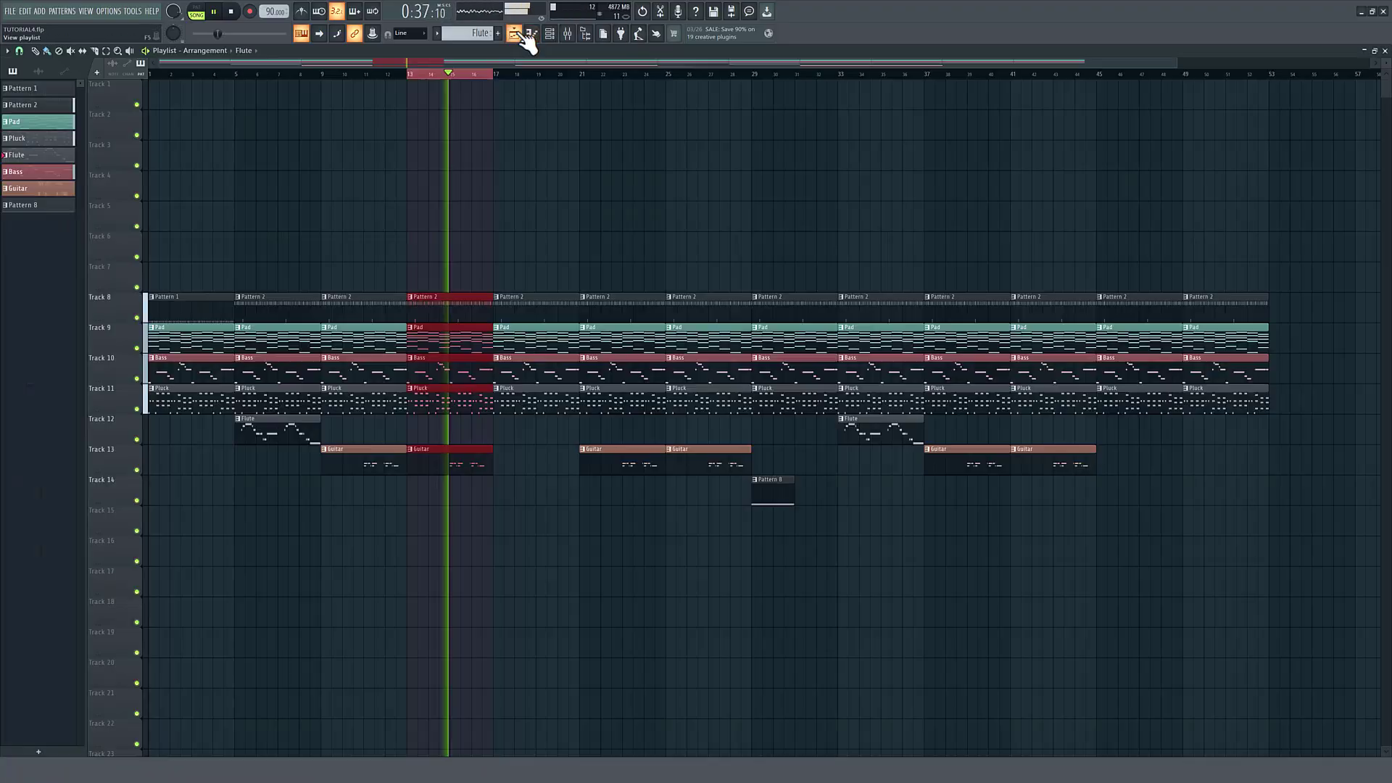
key(space)
click(239, 76)
key(space)
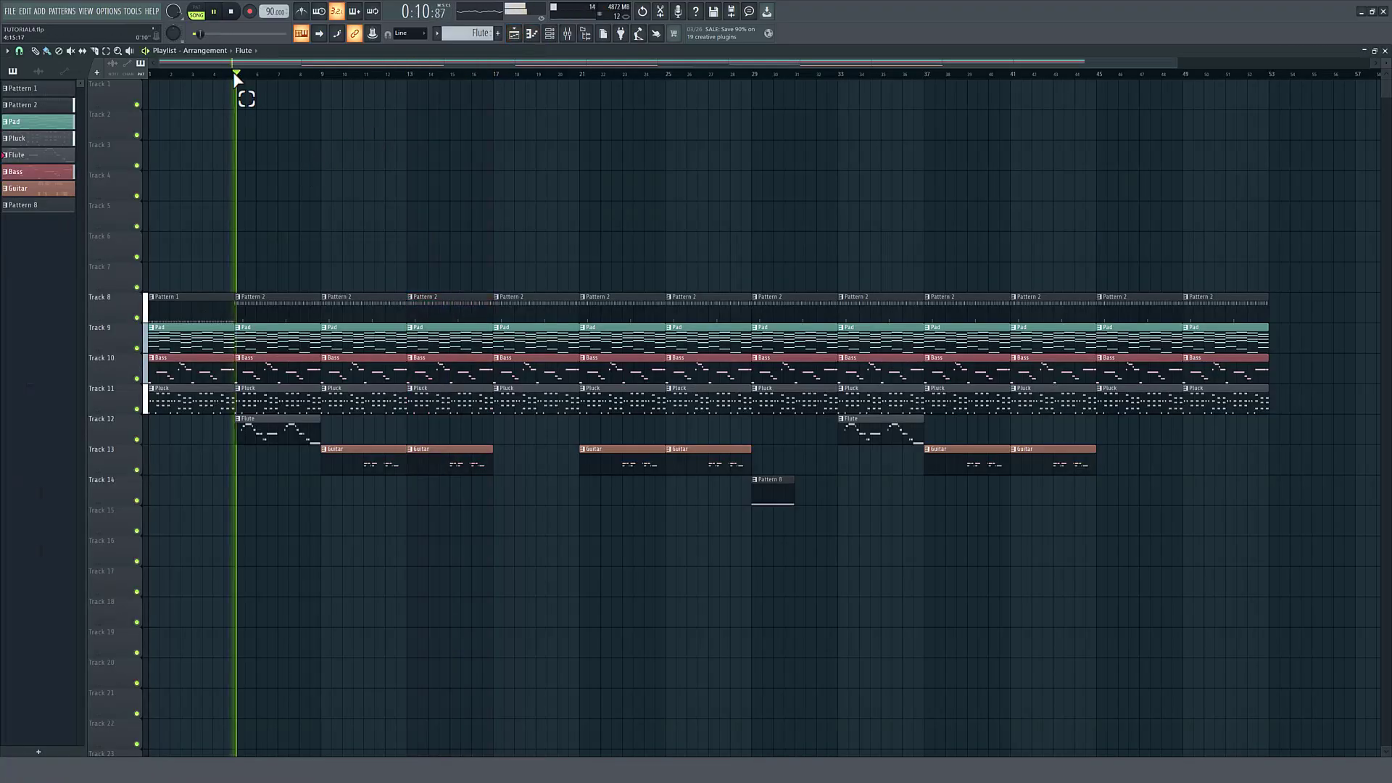
drag(240, 76, 322, 81)
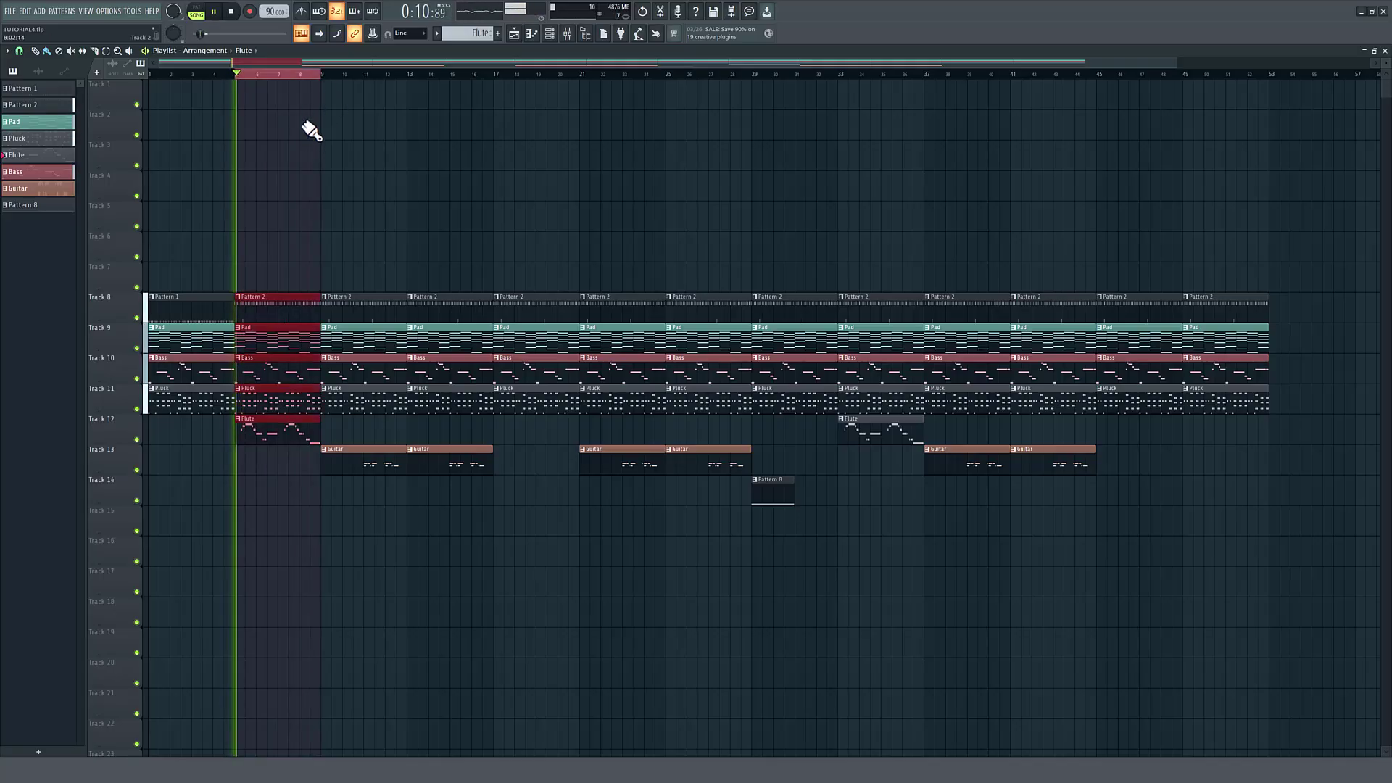
Raise the Flute fader in the mixer and lower the hi-hat fader.
click(567, 34)
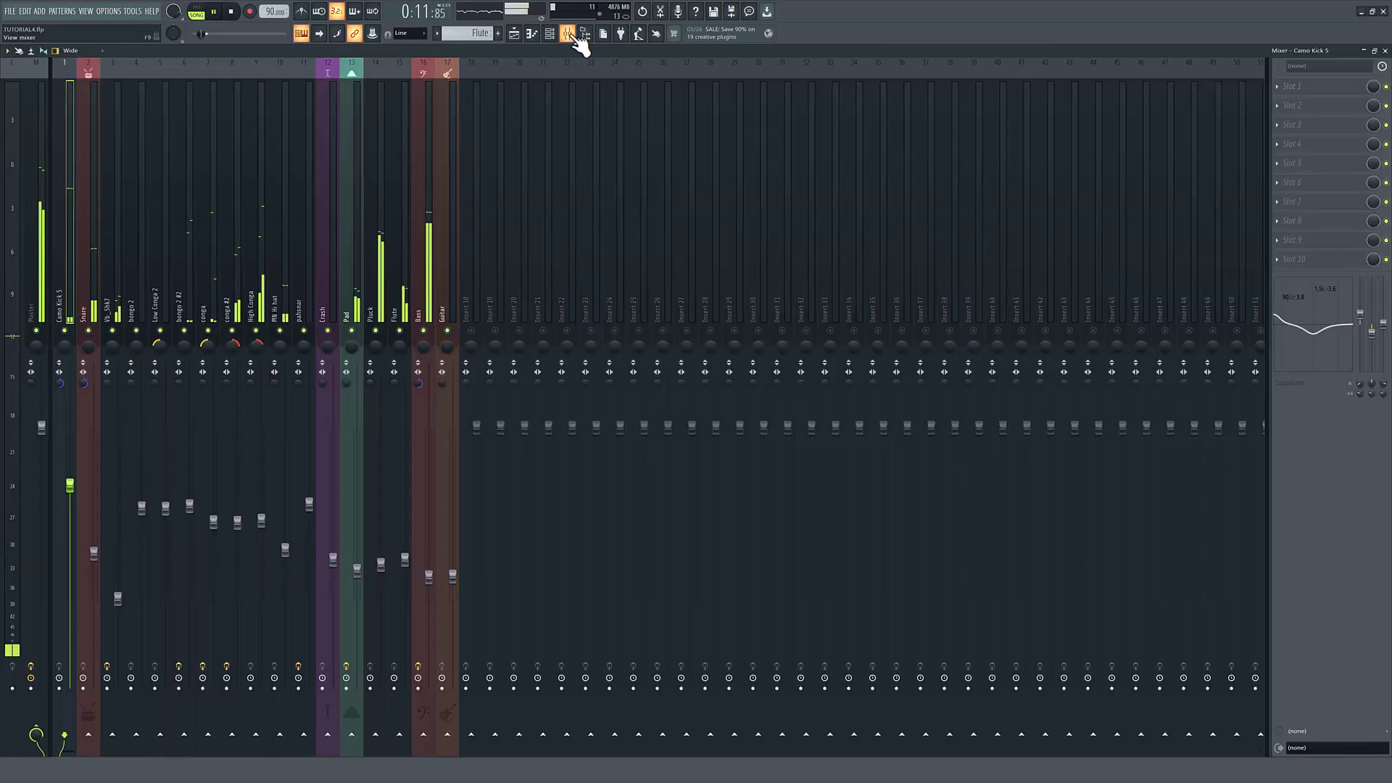
click(397, 310)
drag(408, 567, 405, 517)
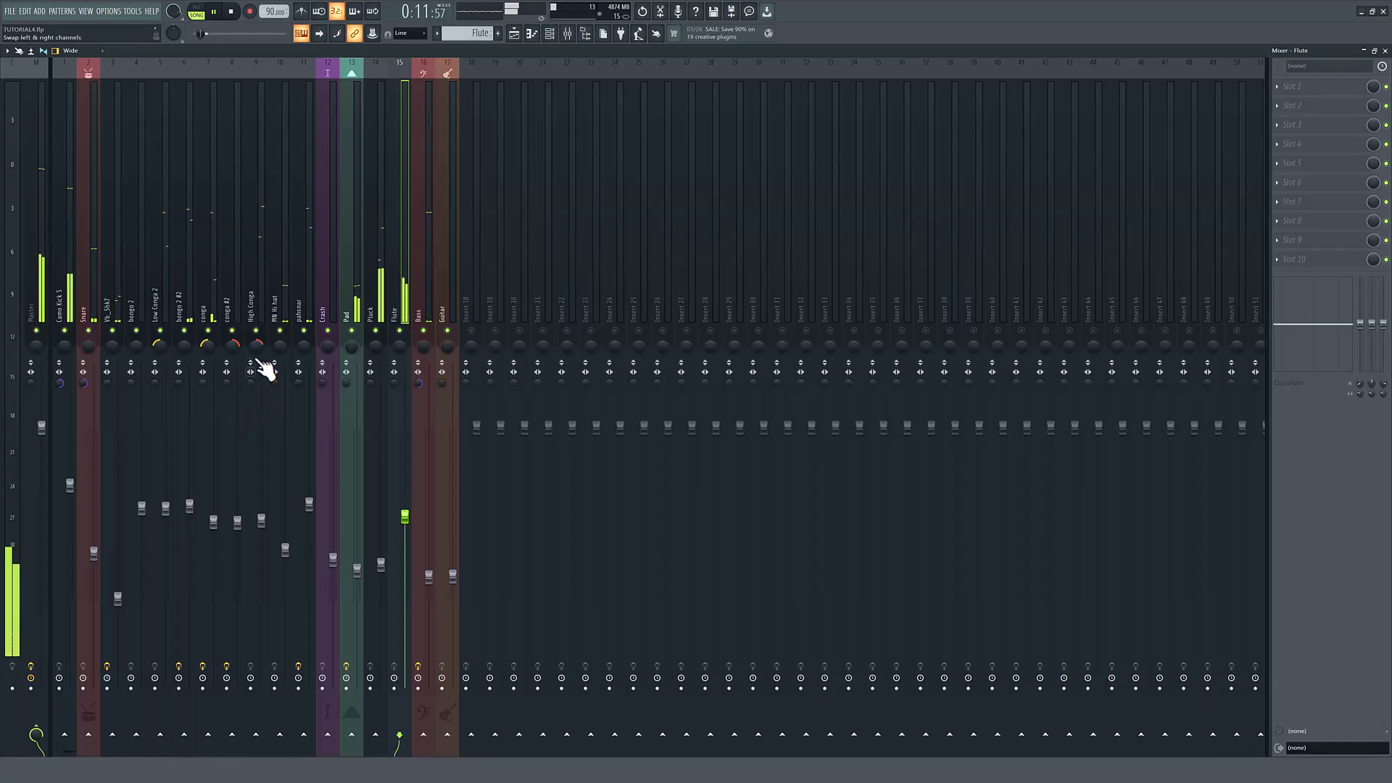
drag(285, 549, 285, 578)
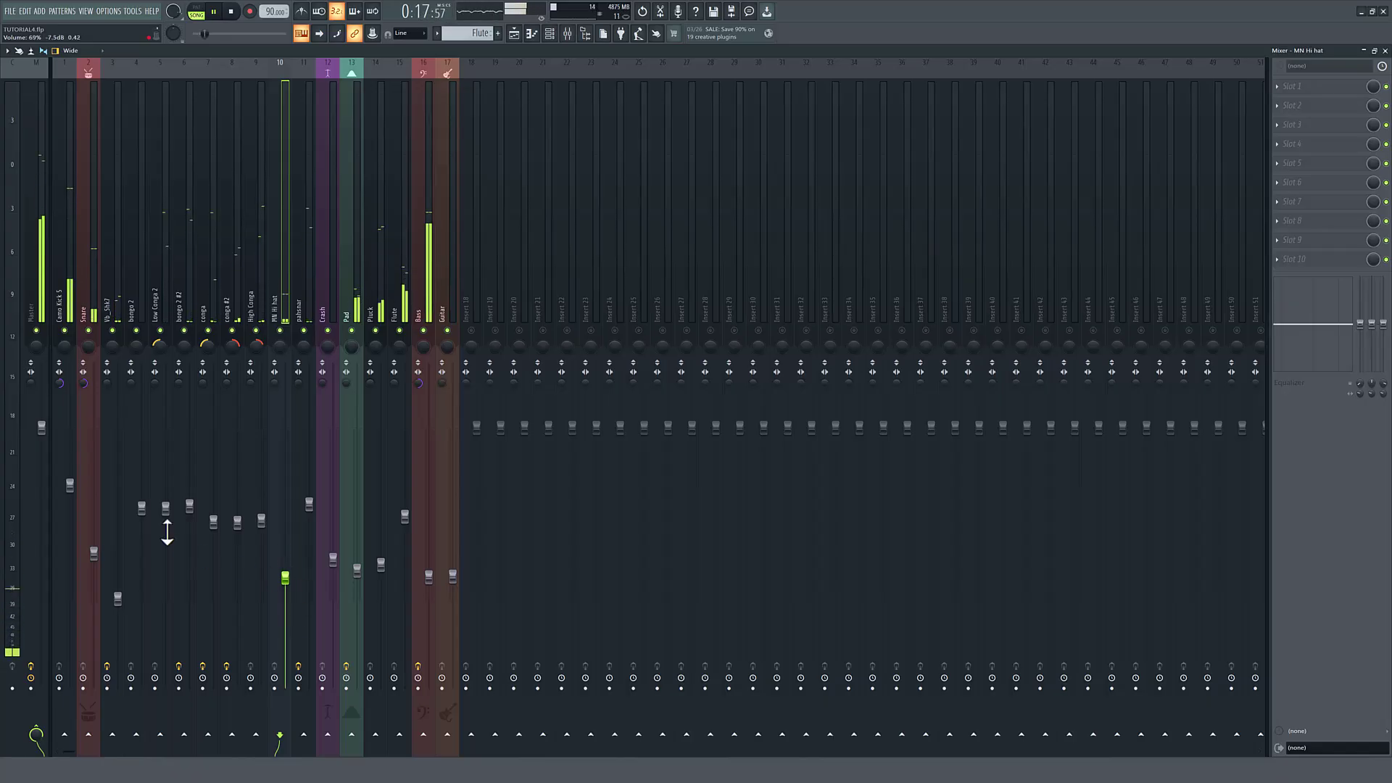
click(116, 297)
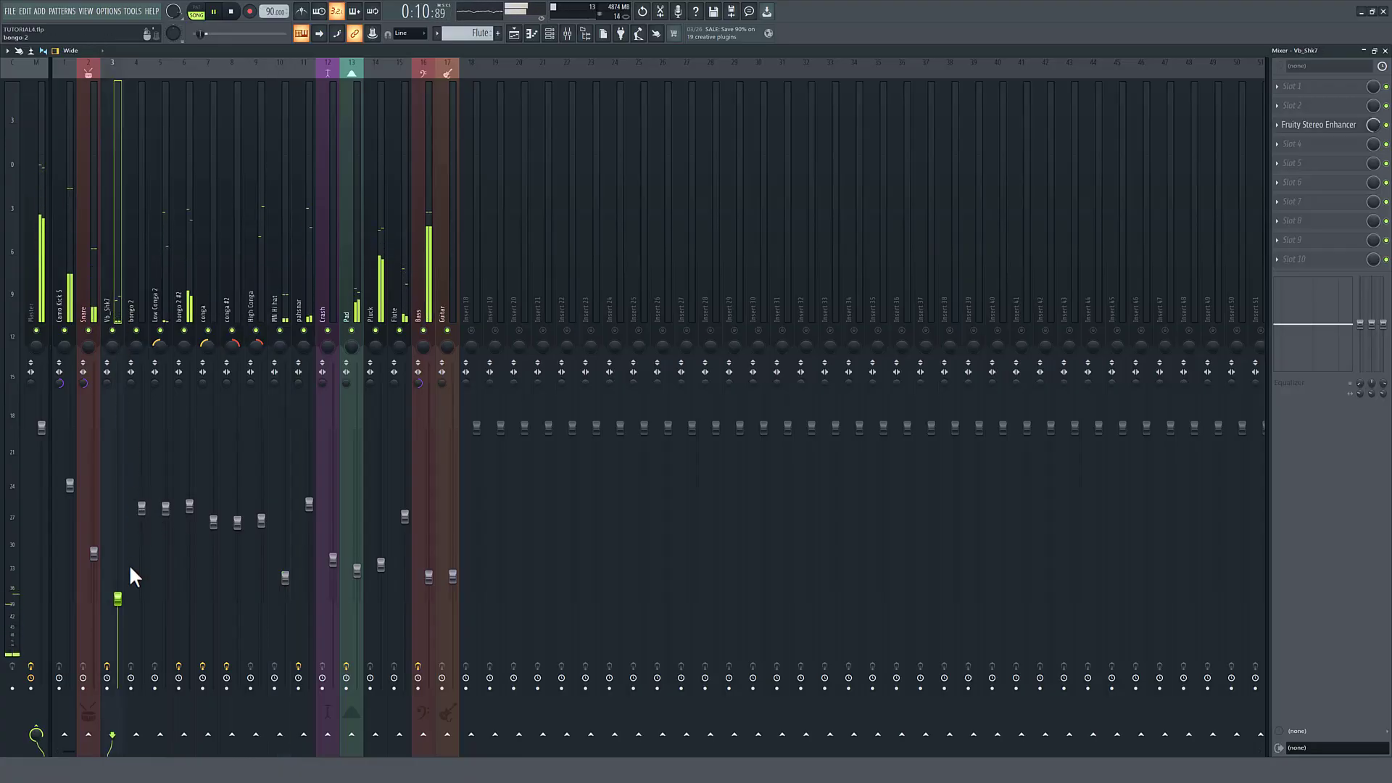
Delete Fruity Limiter from slot 10 of the Master track.
click(32, 259)
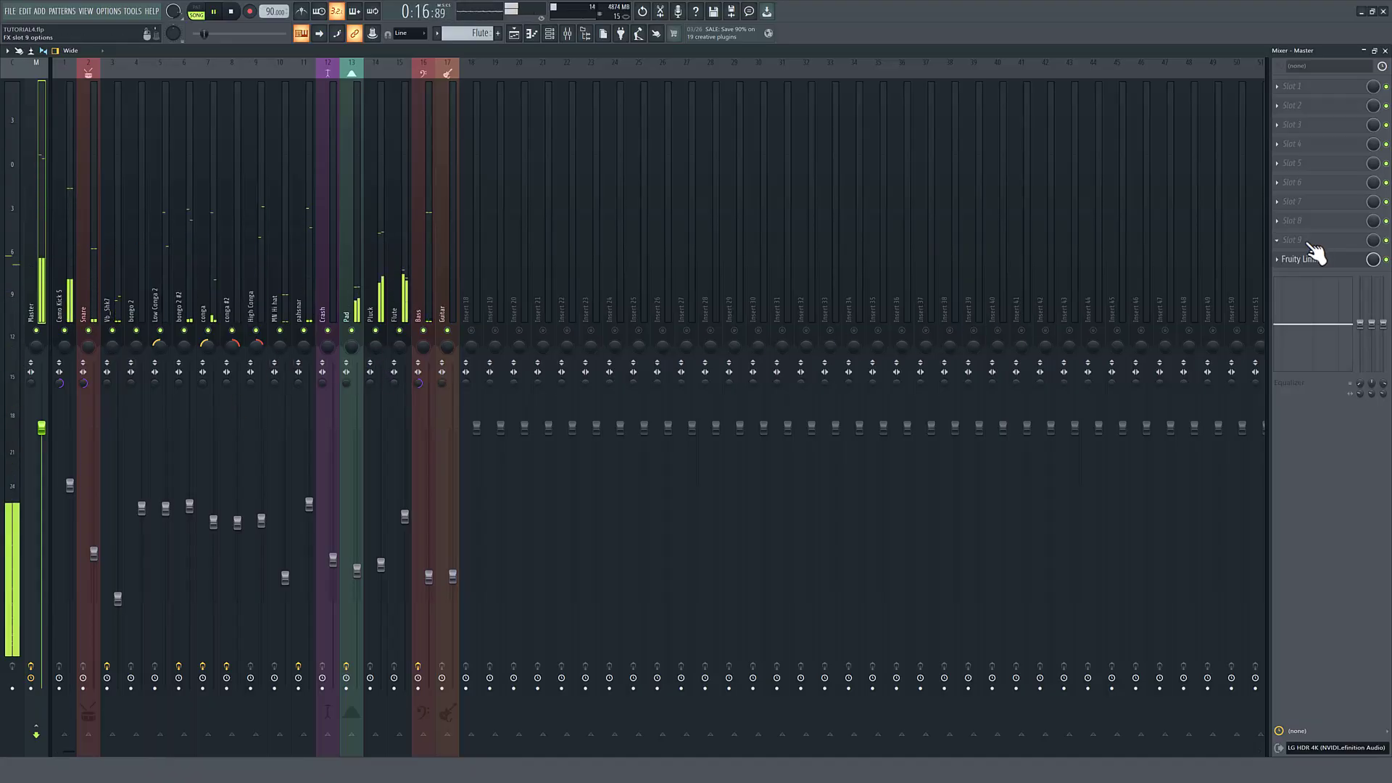
click(1280, 262)
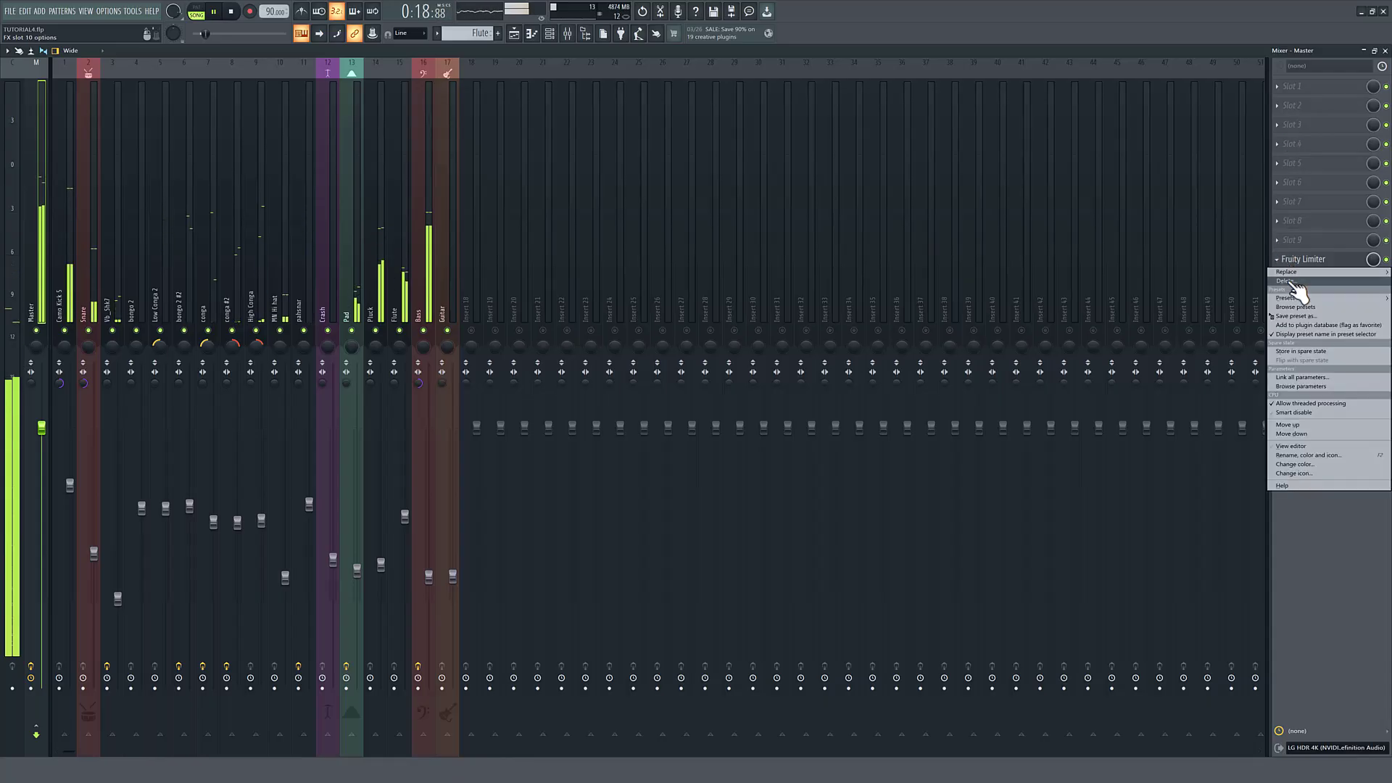
click(1299, 285)
click(732, 419)
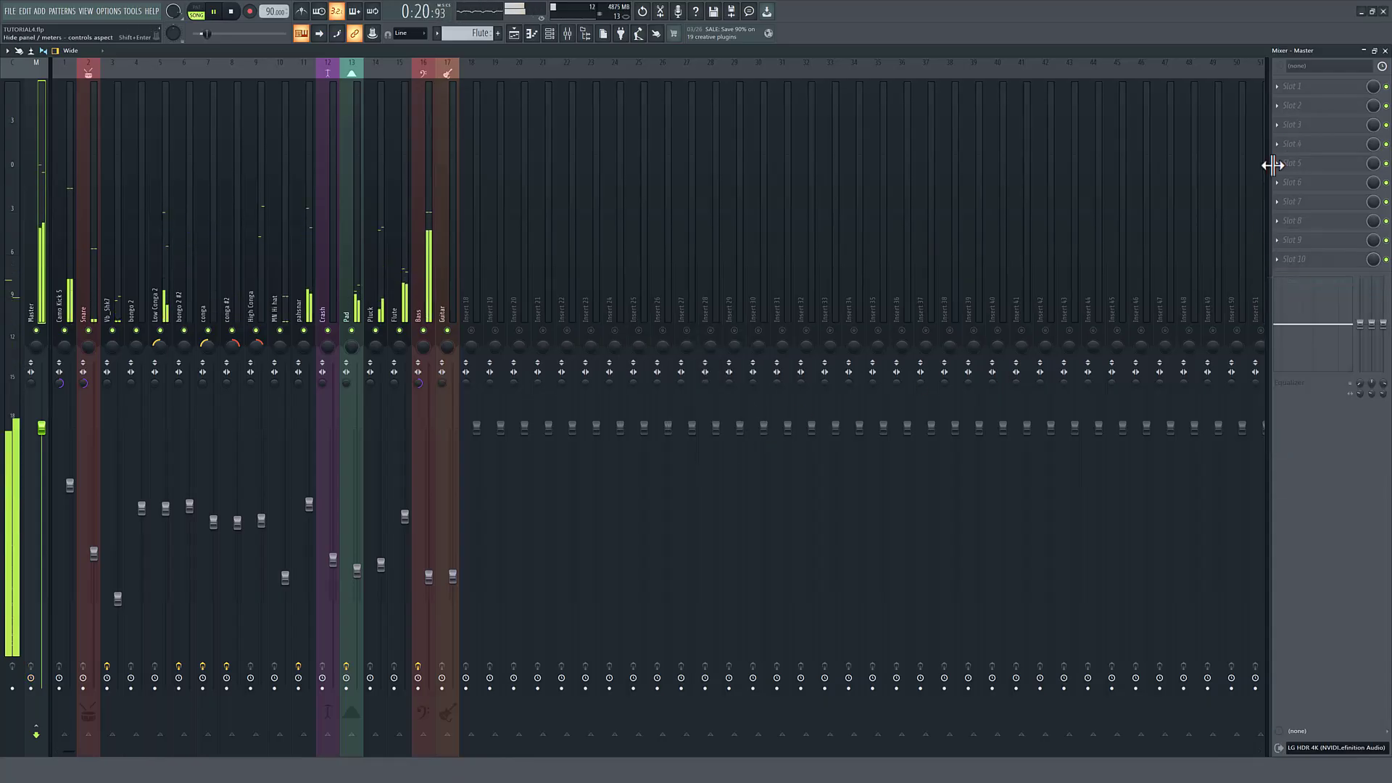
Add Fruity Compressor to slot 2 of the Master track and try its Light preset.
click(1285, 109)
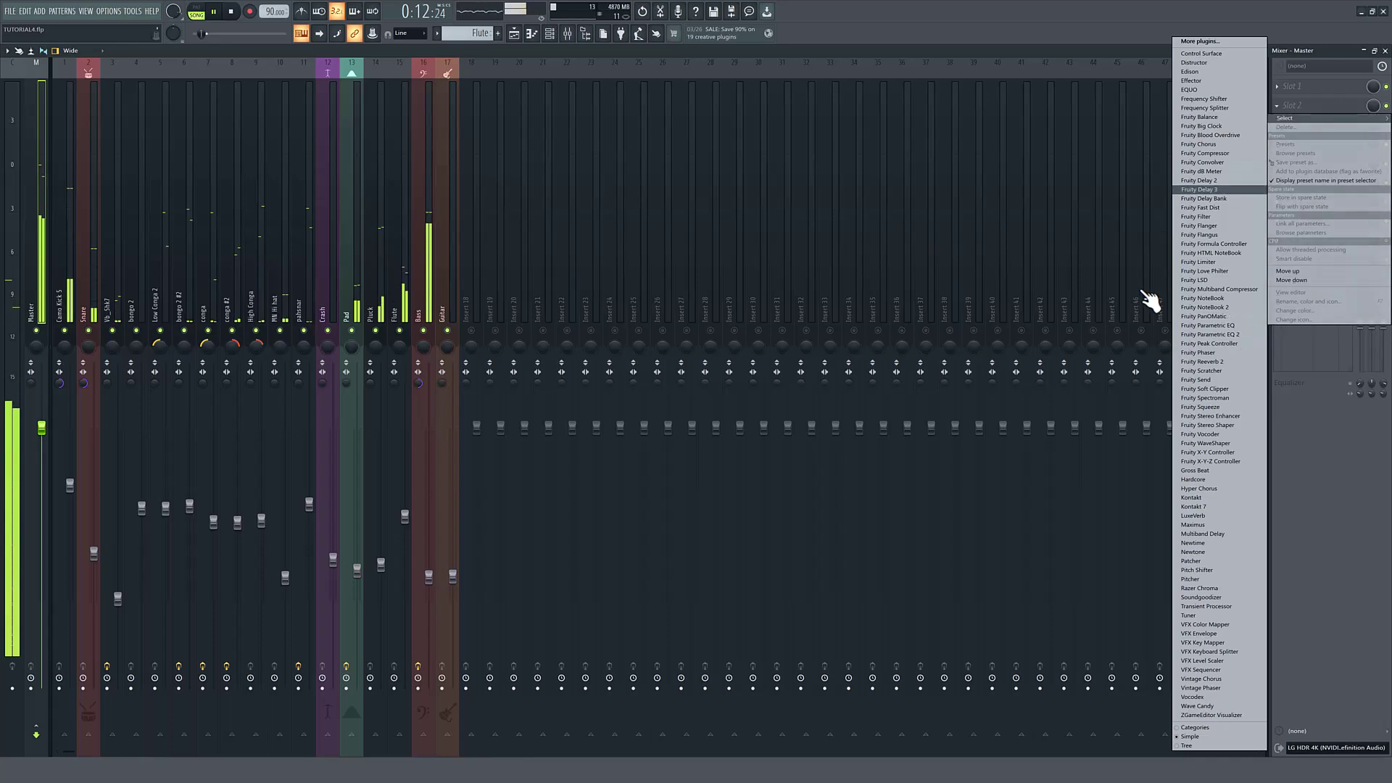
click(1204, 153)
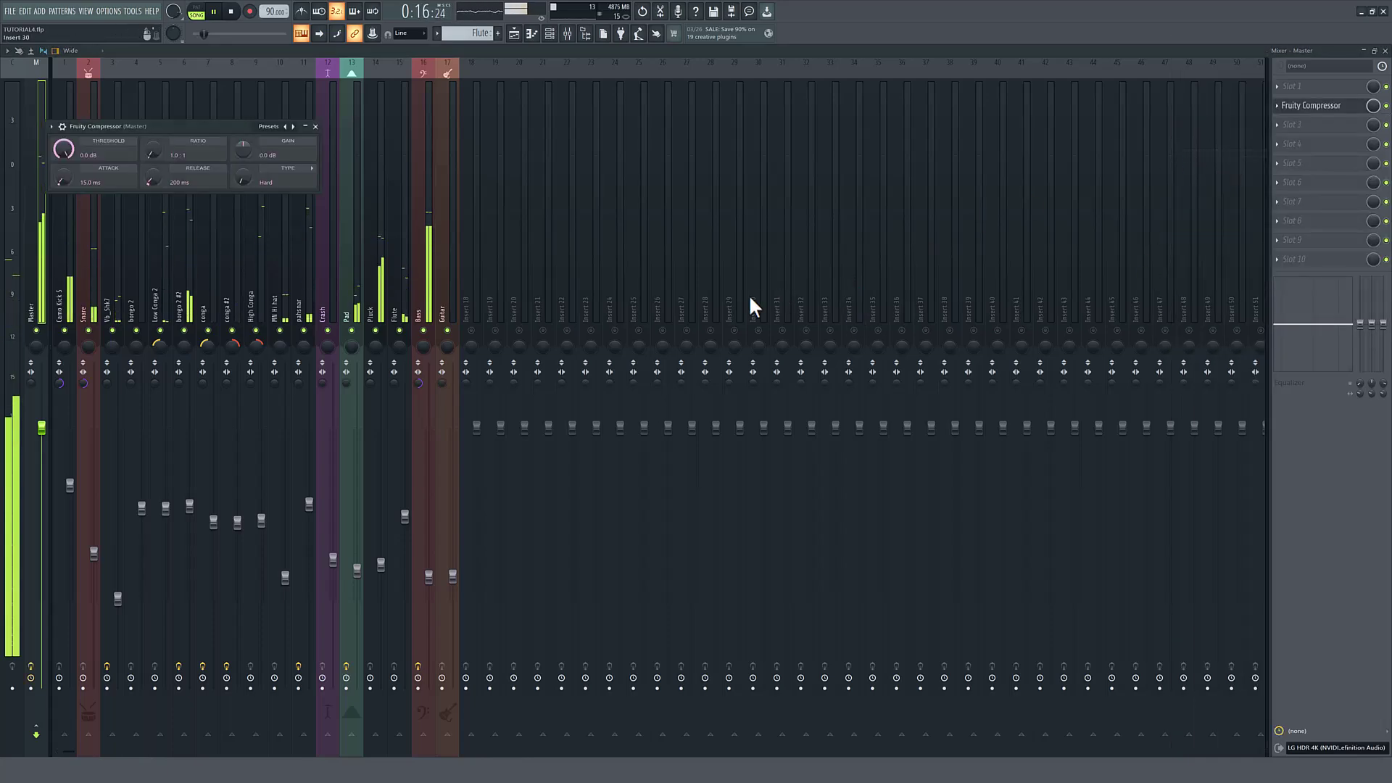
click(295, 129)
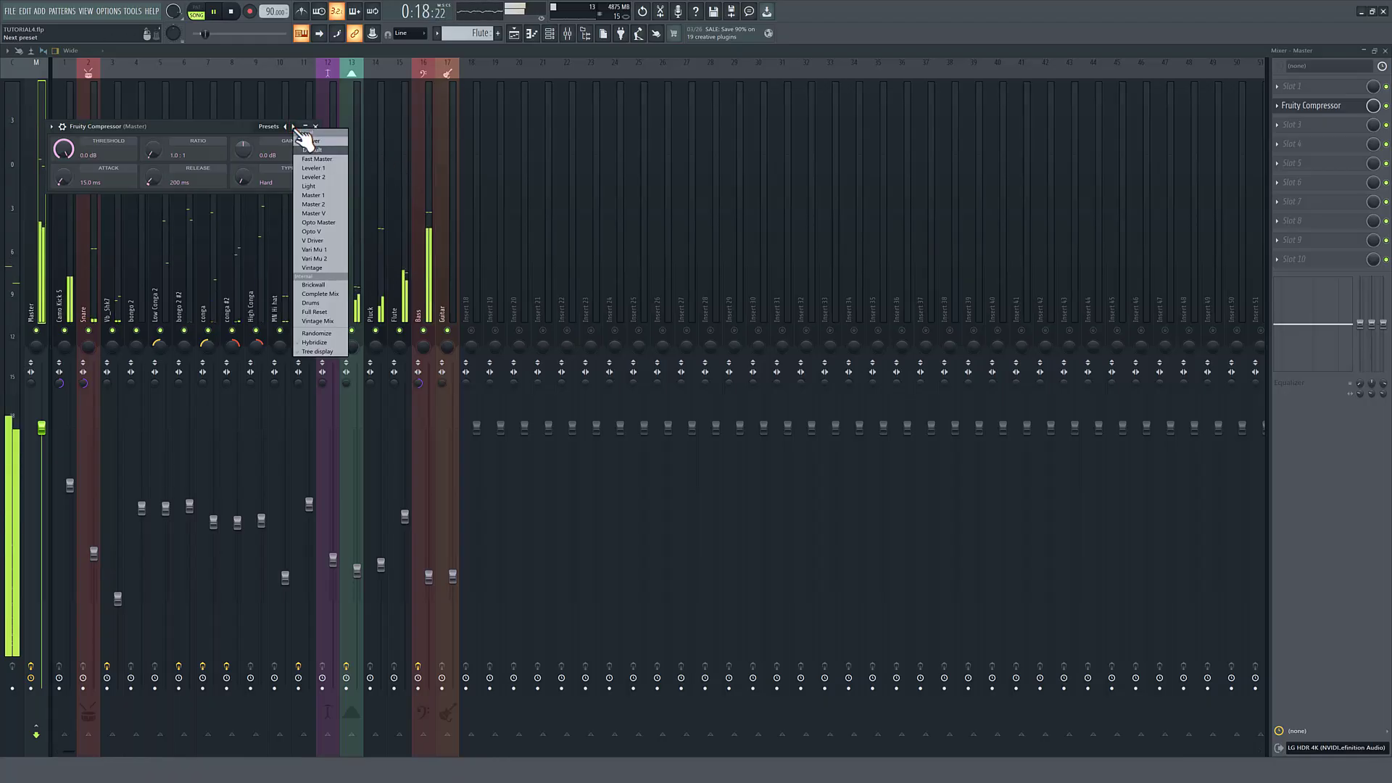
click(337, 200)
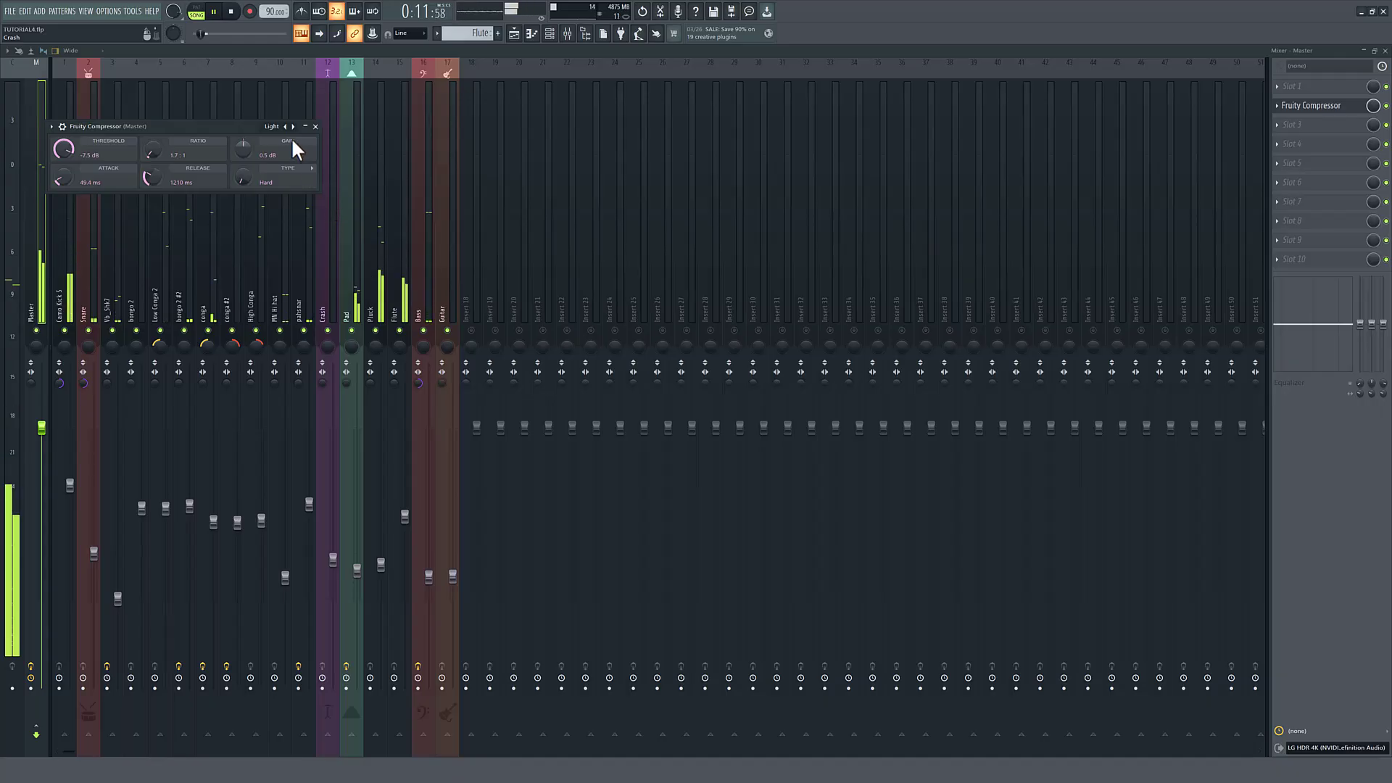
Load the Master 1 preset in the Master's compressor and set its gain to 5.0 dB.
click(293, 128)
click(312, 192)
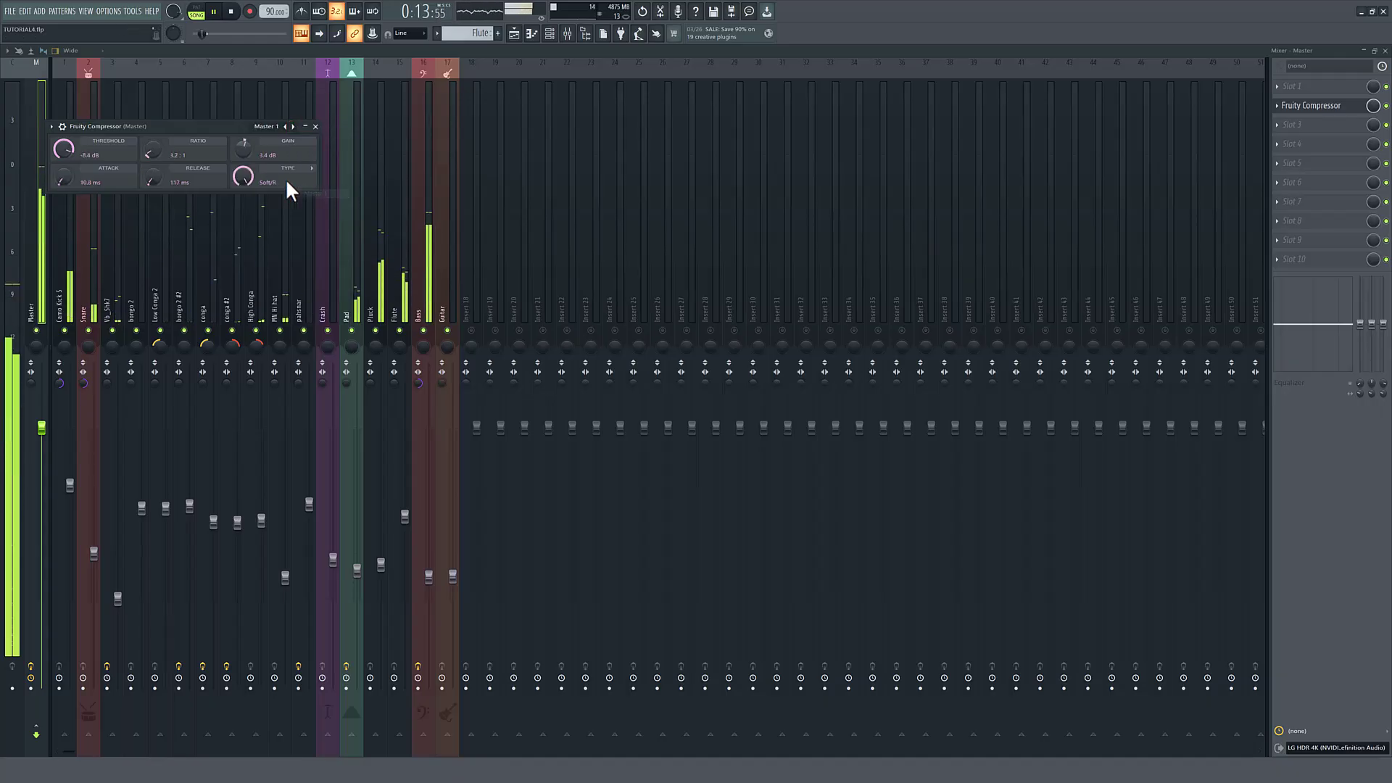
drag(243, 149, 244, 142)
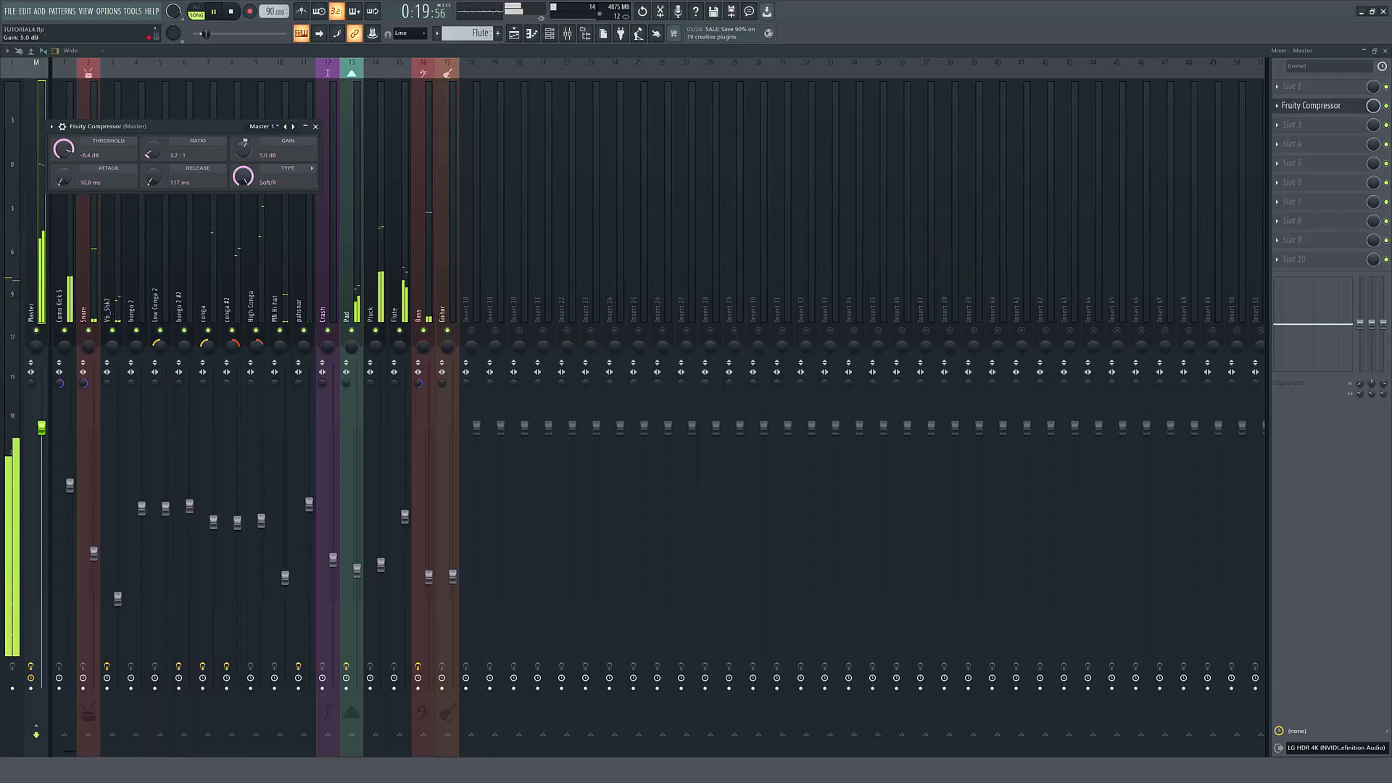
click(315, 126)
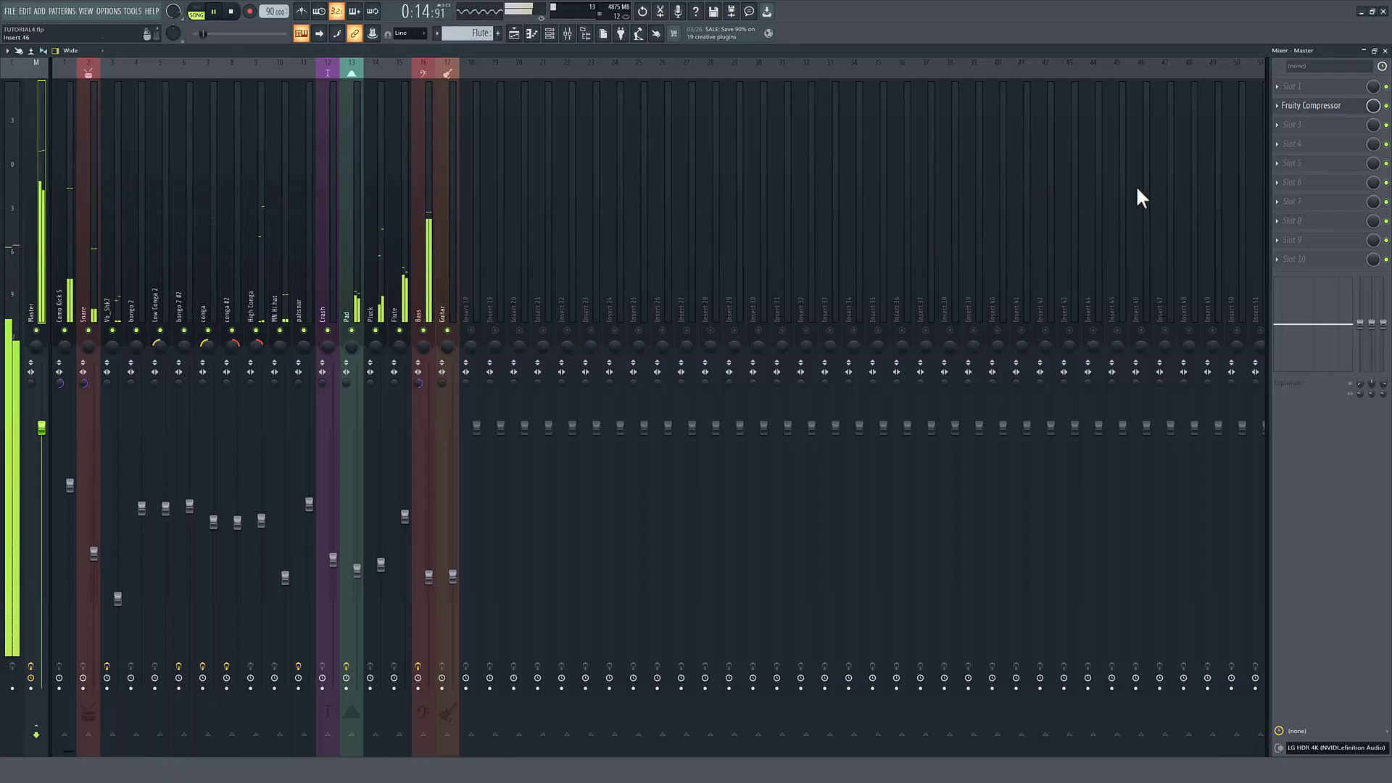
Add Maximus to slot 5 of the Master track and move its window clear of the mixer tracks in use.
click(1282, 165)
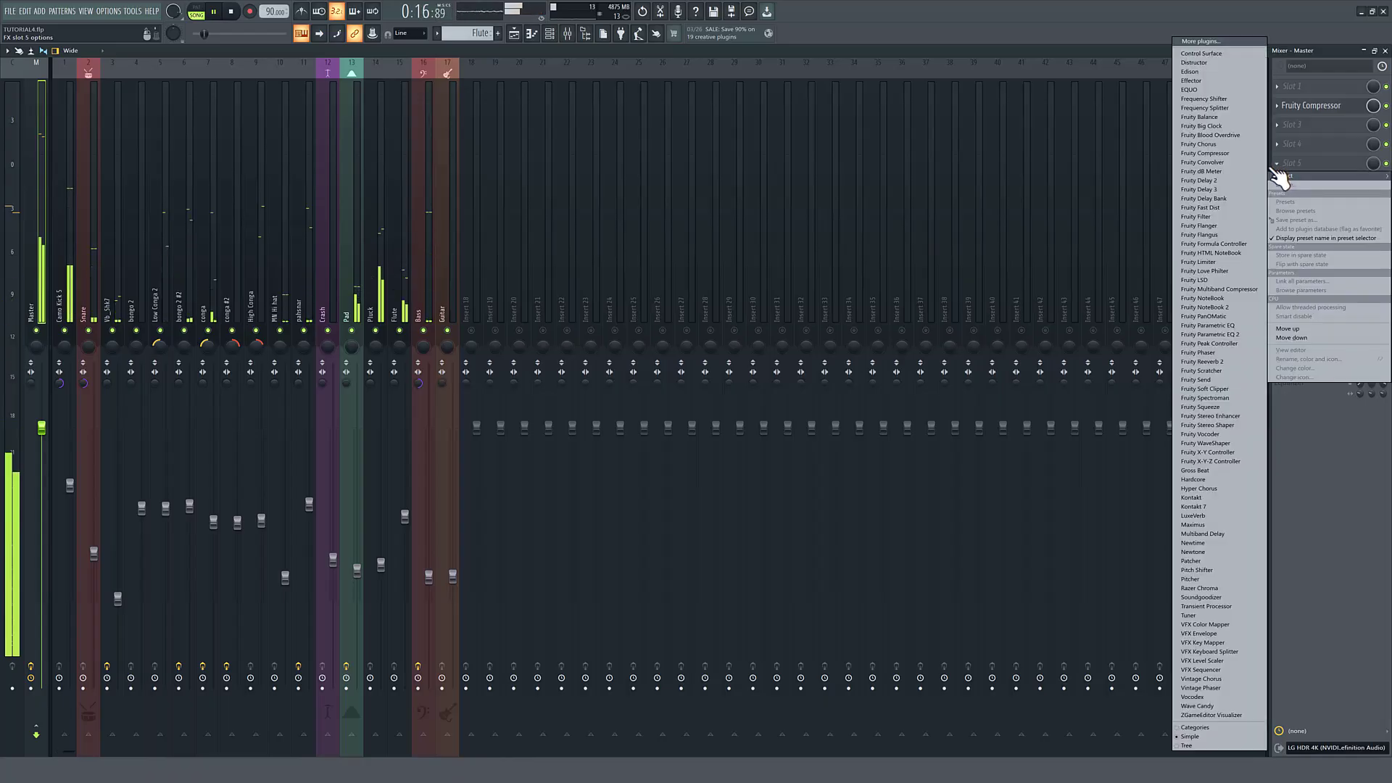
click(1218, 525)
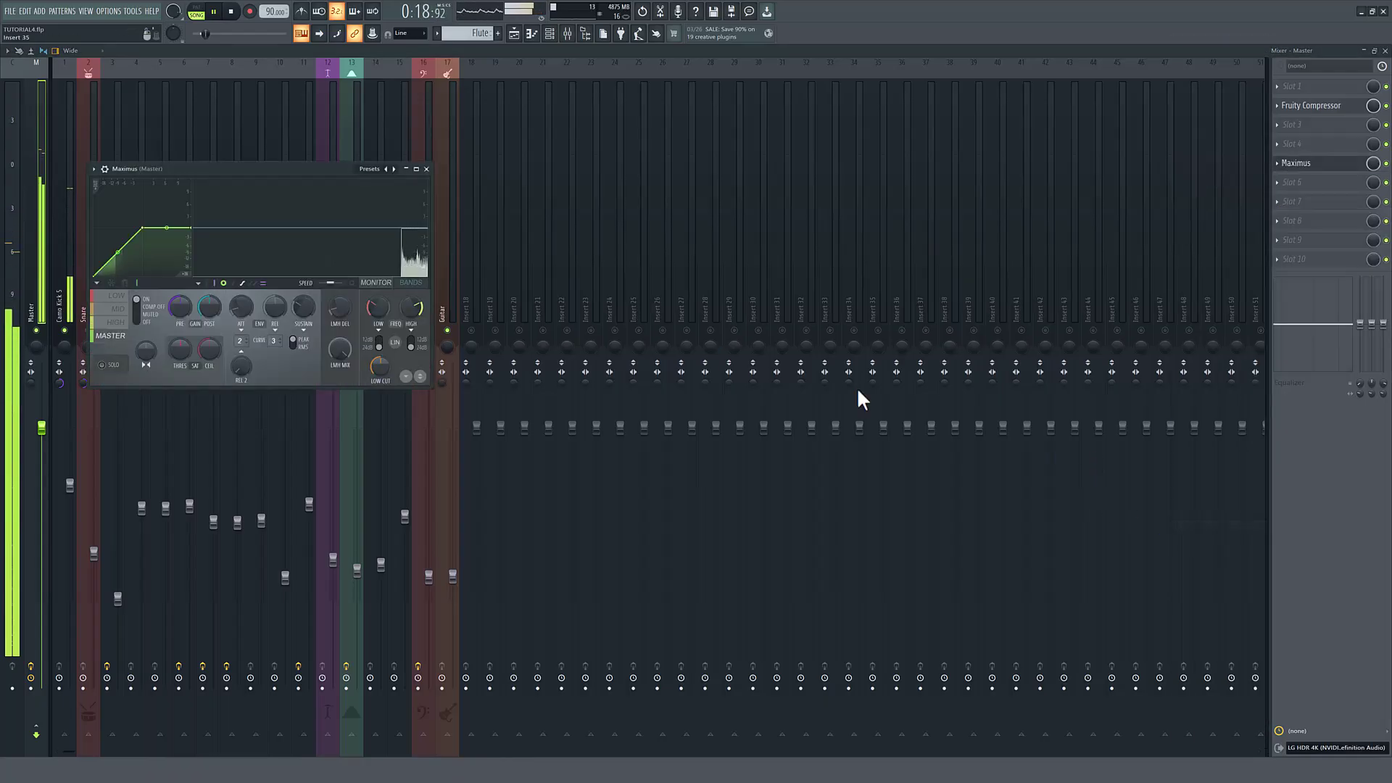
drag(341, 168, 766, 168)
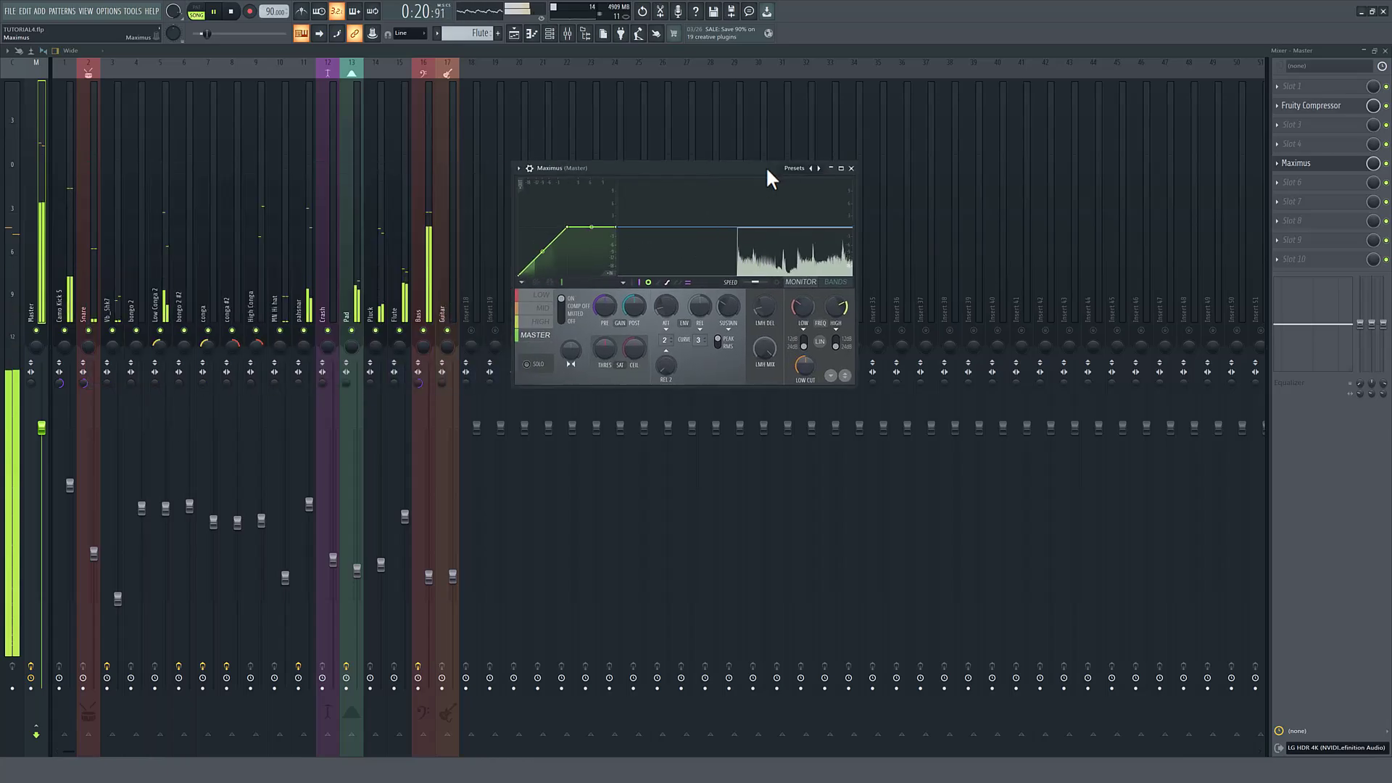
Solo the bands in Maximus to merge the LOW band's stereo image and separate the MID band's.
click(542, 366)
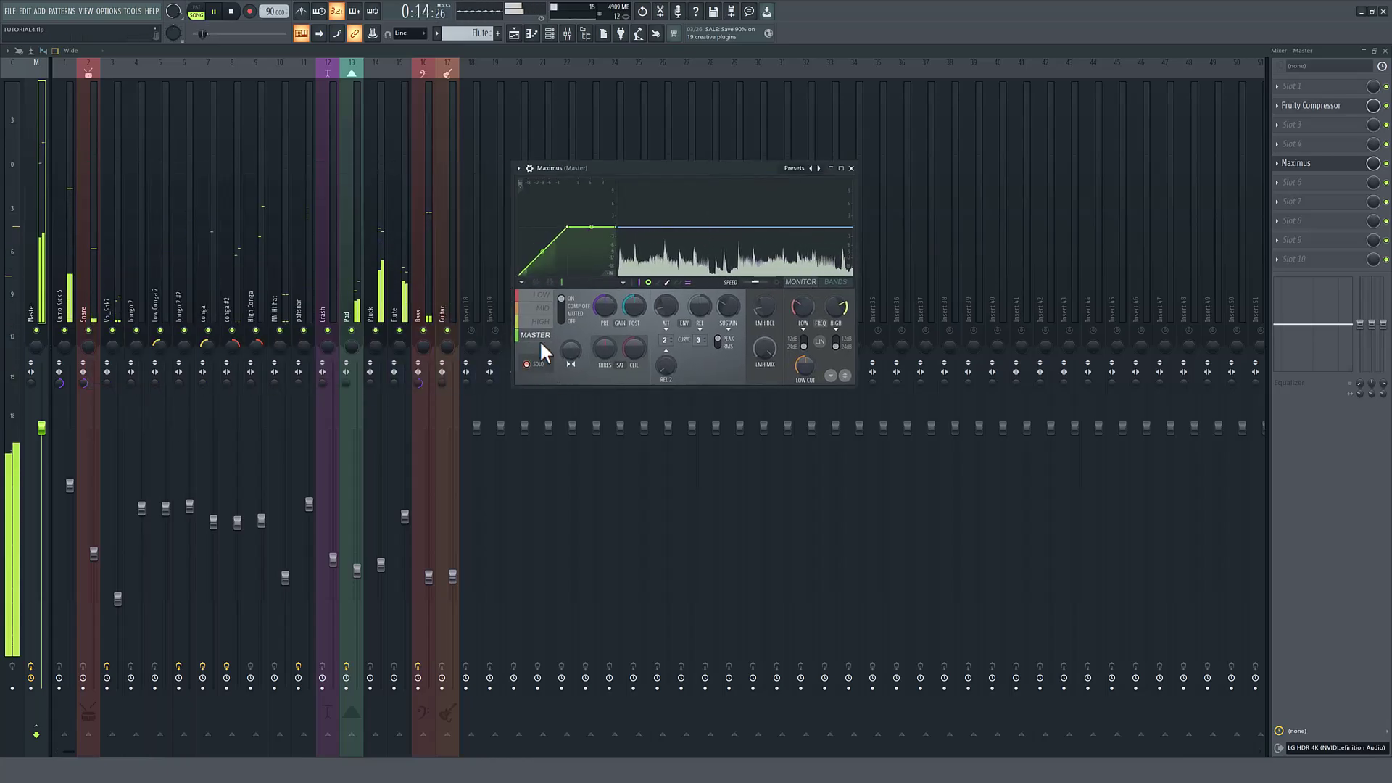
click(544, 297)
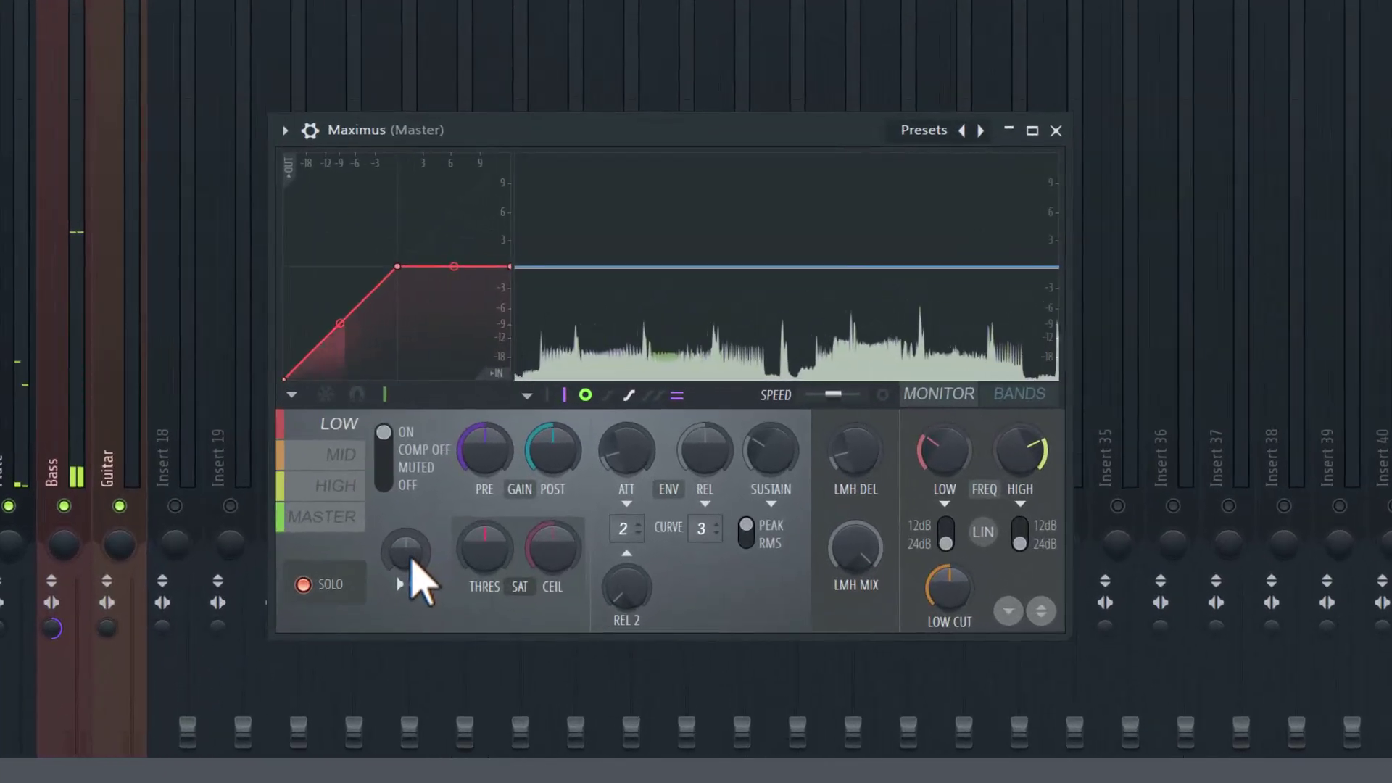
drag(411, 560, 411, 529)
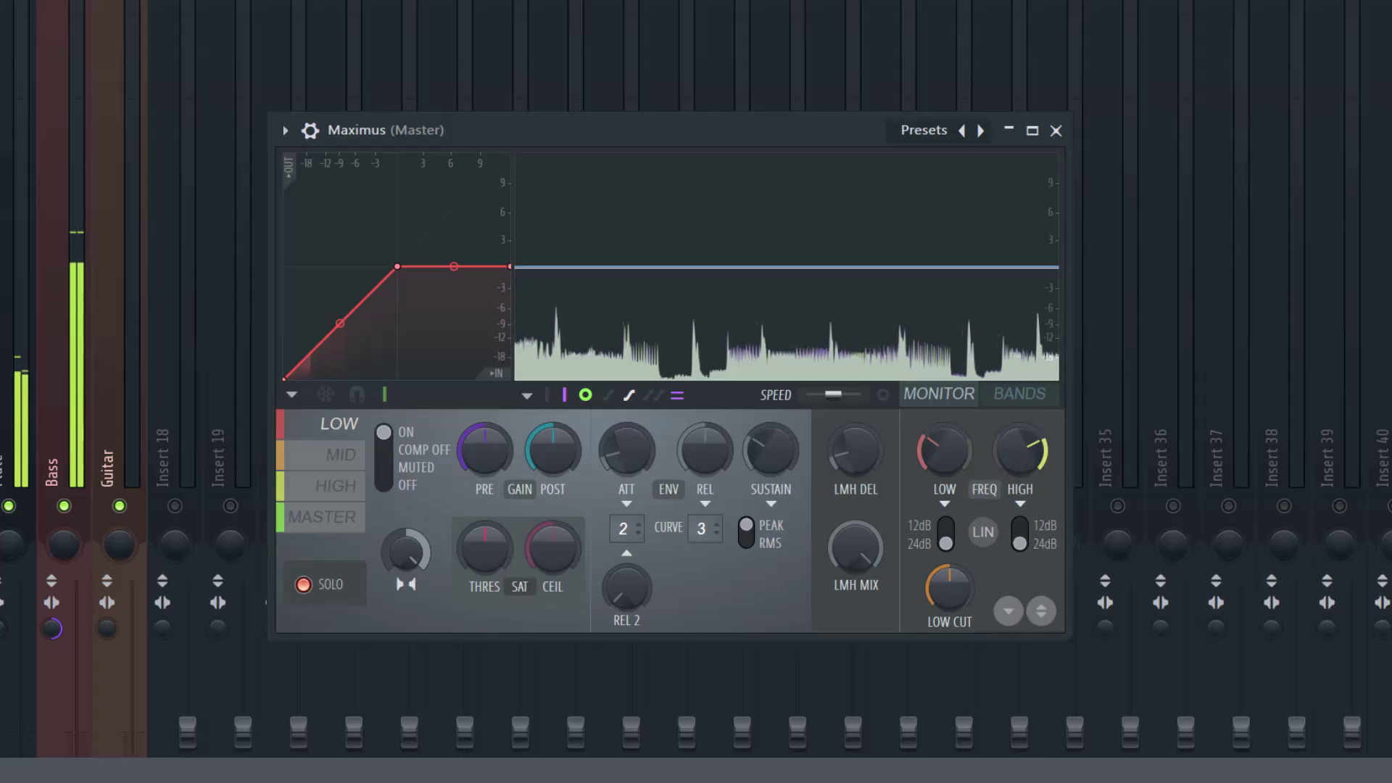
click(342, 456)
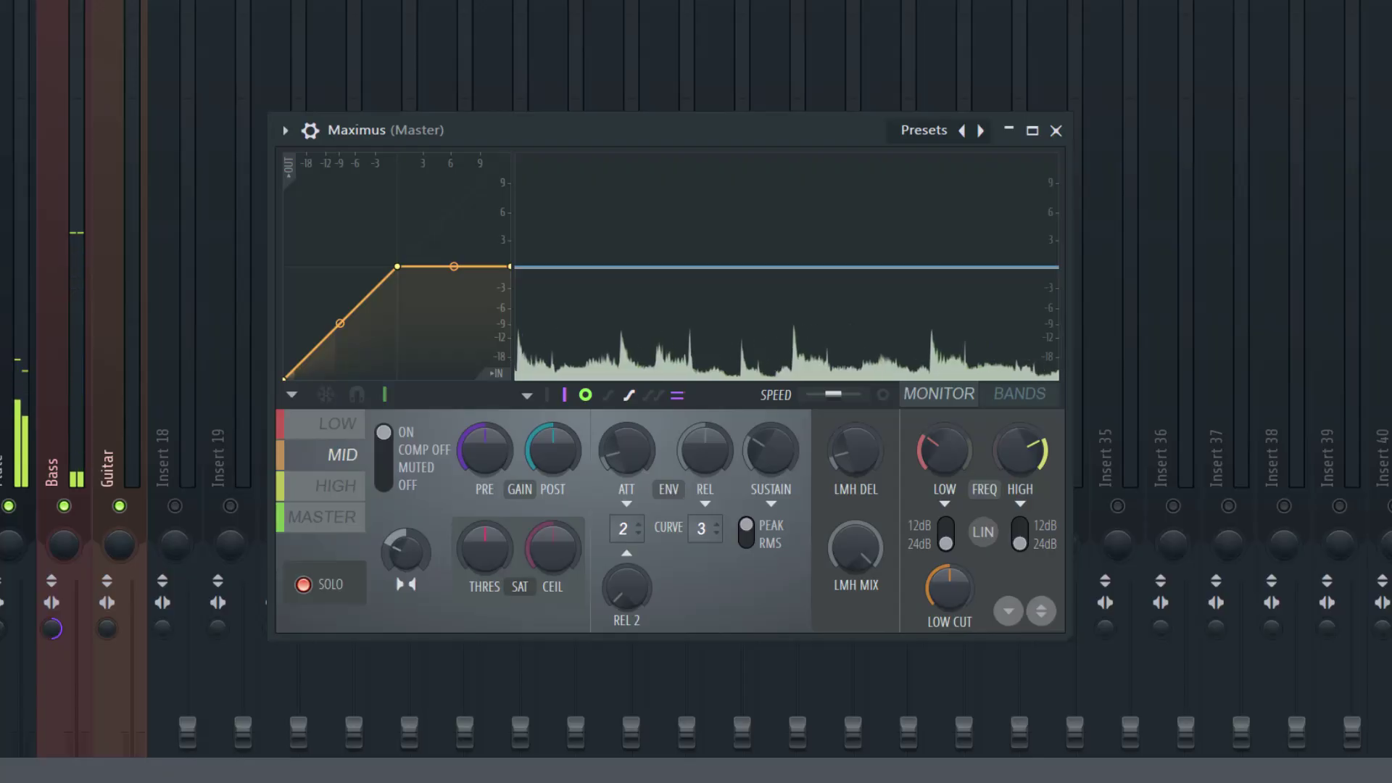
click(354, 493)
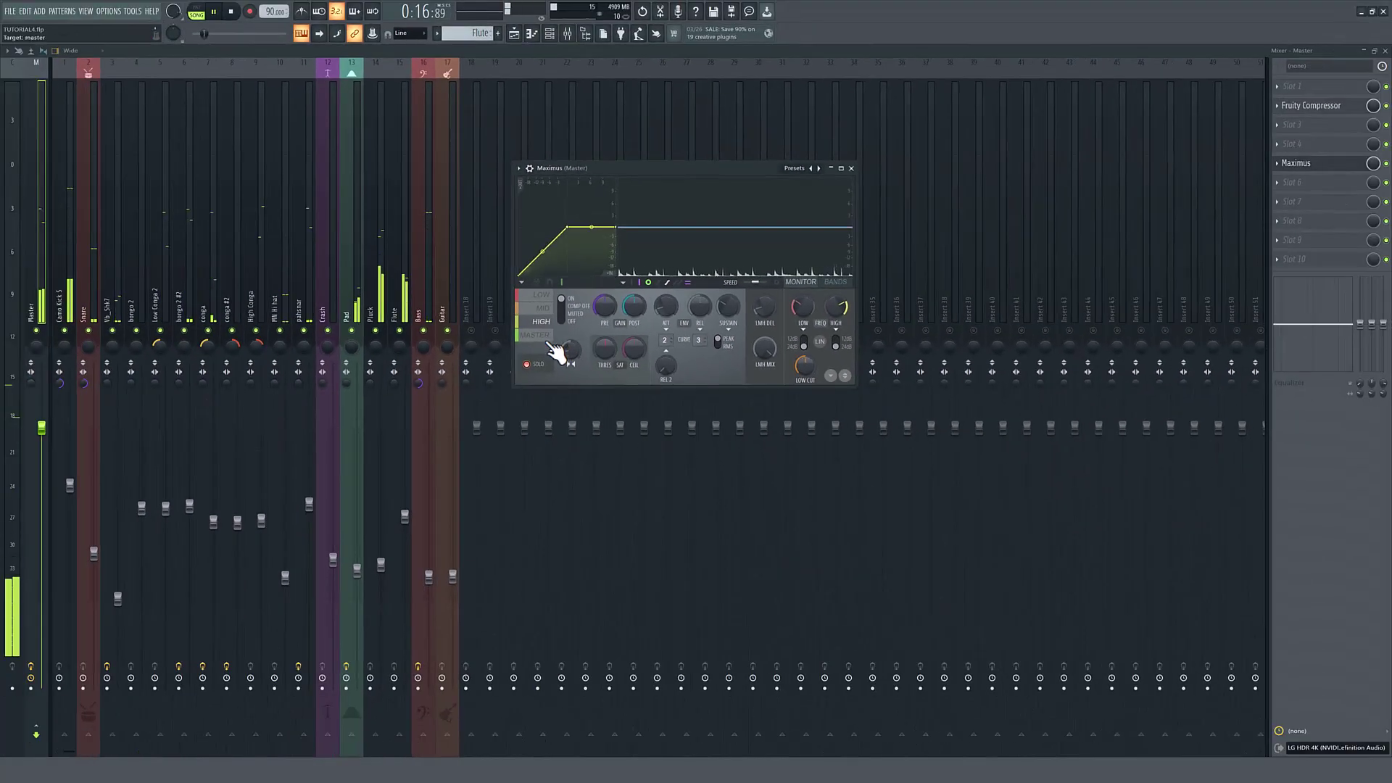
Set the stereo separation of the MASTER band in Maximus to 20% separated and close the plugin.
click(551, 345)
drag(571, 349, 571, 346)
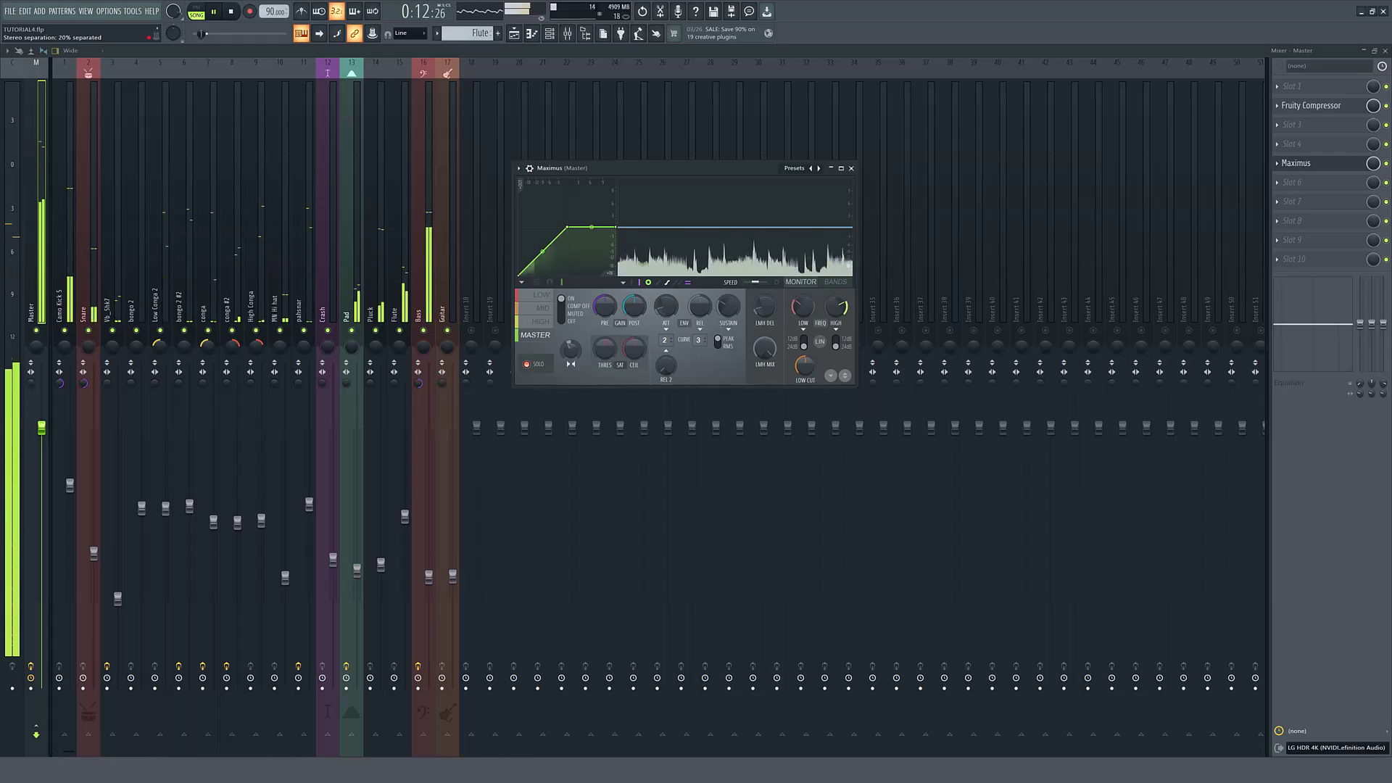
click(851, 168)
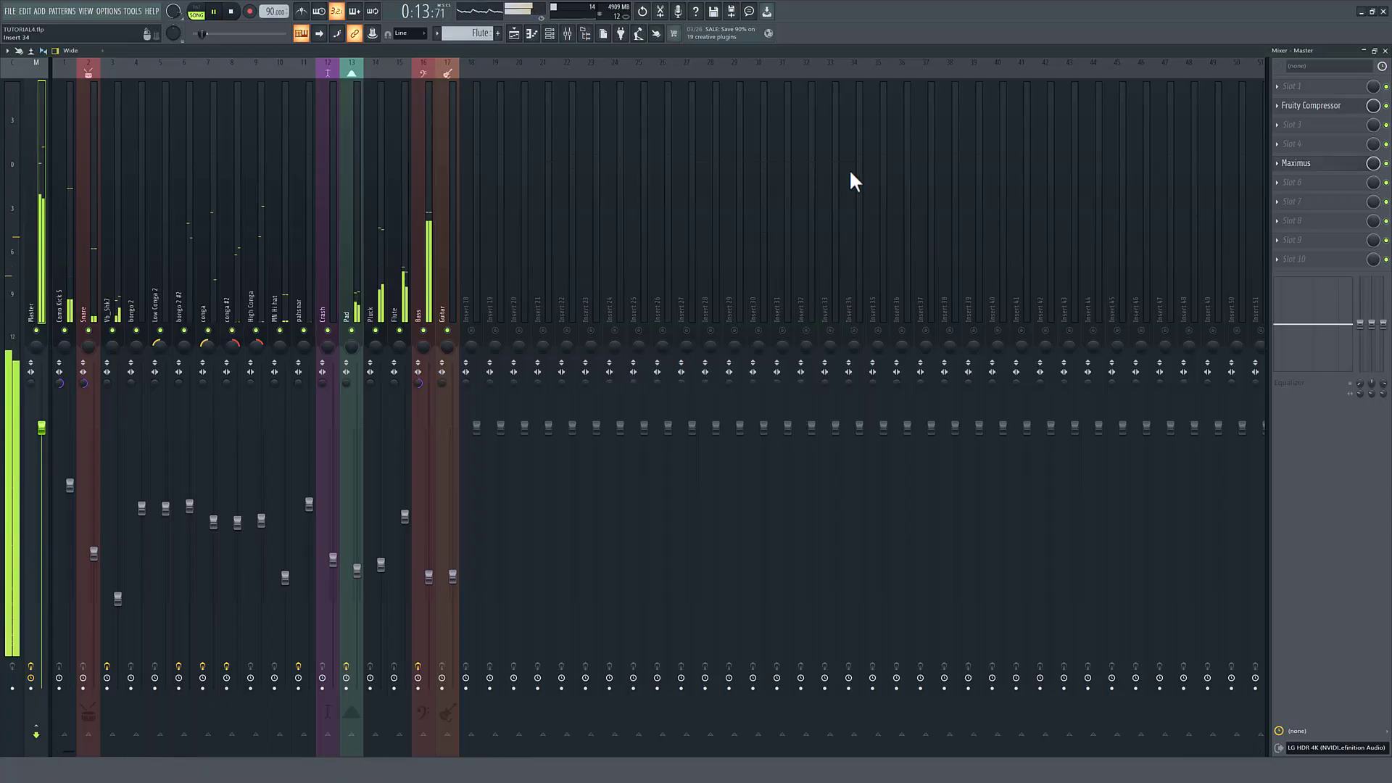
Adjust the Pluck track's stereo separation, and lower its fader to about 45% and the Flute fader slightly.
click(378, 303)
drag(372, 381, 383, 389)
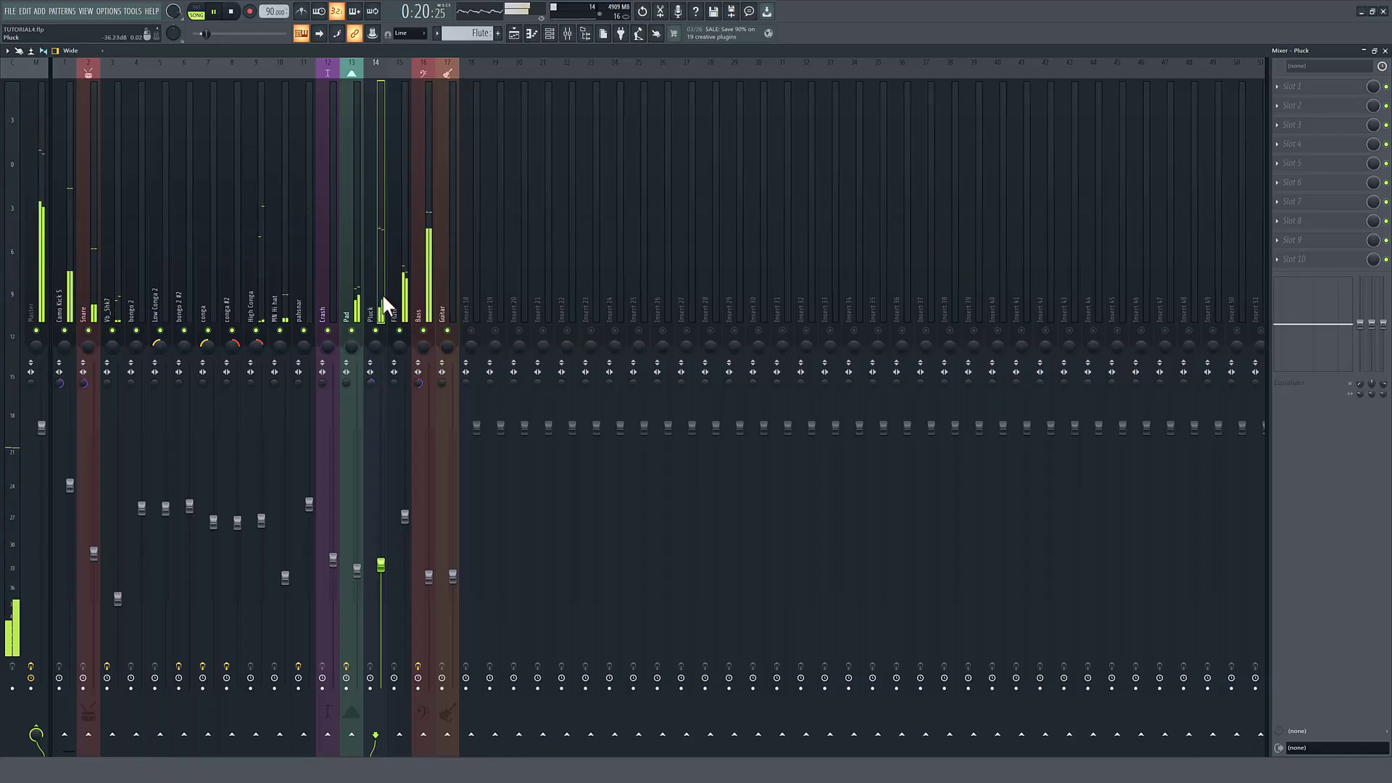
drag(385, 555, 383, 571)
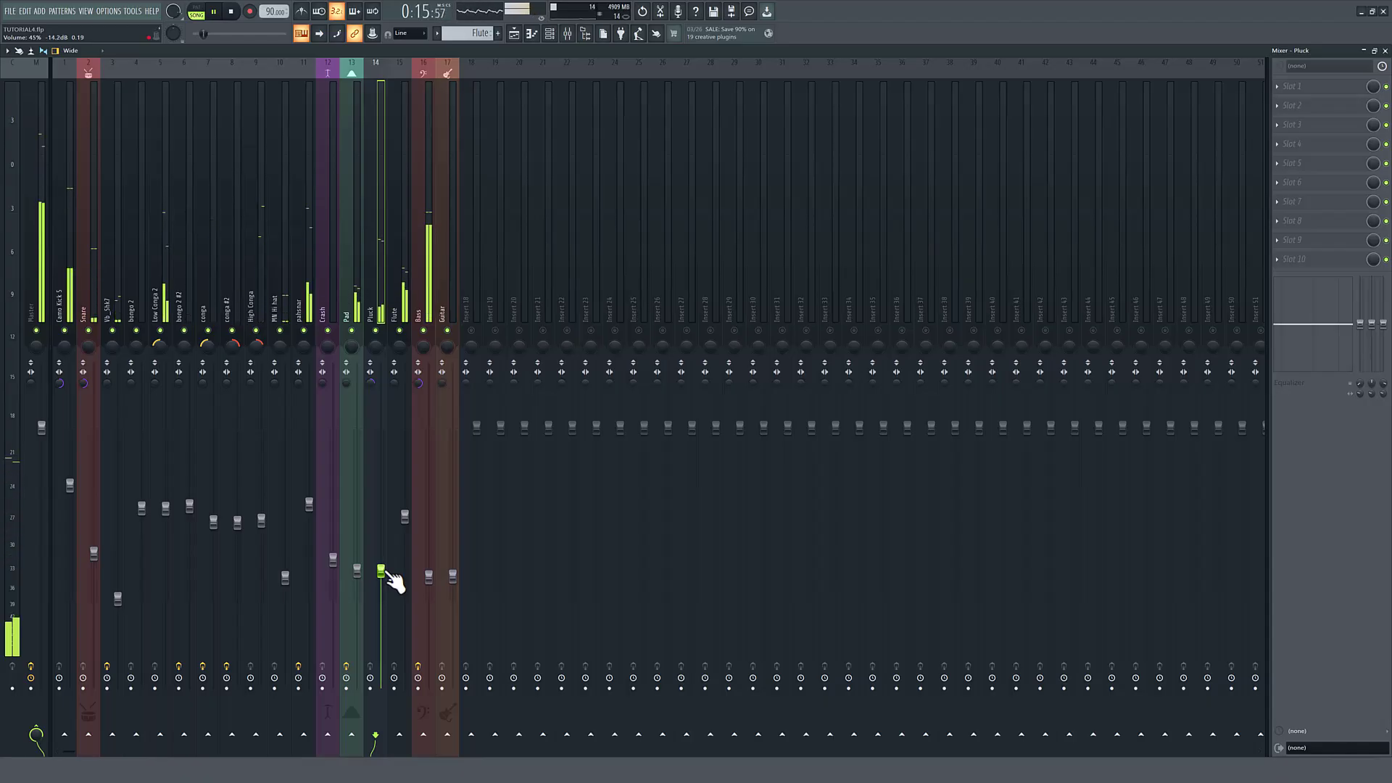
drag(405, 516, 405, 522)
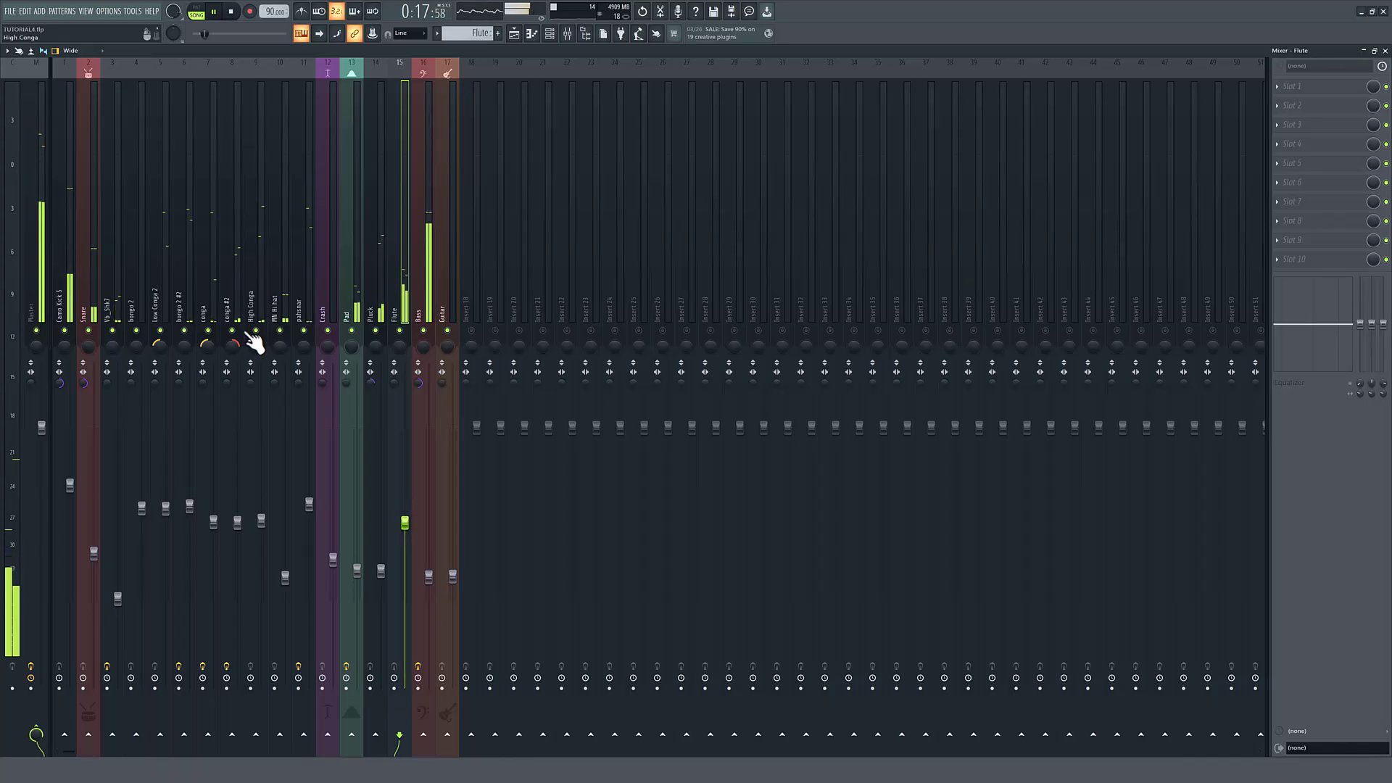
Clear the playlist's time selection and place a copy of the Pattern 8 clip on Track 14 at bar 9.
click(68, 279)
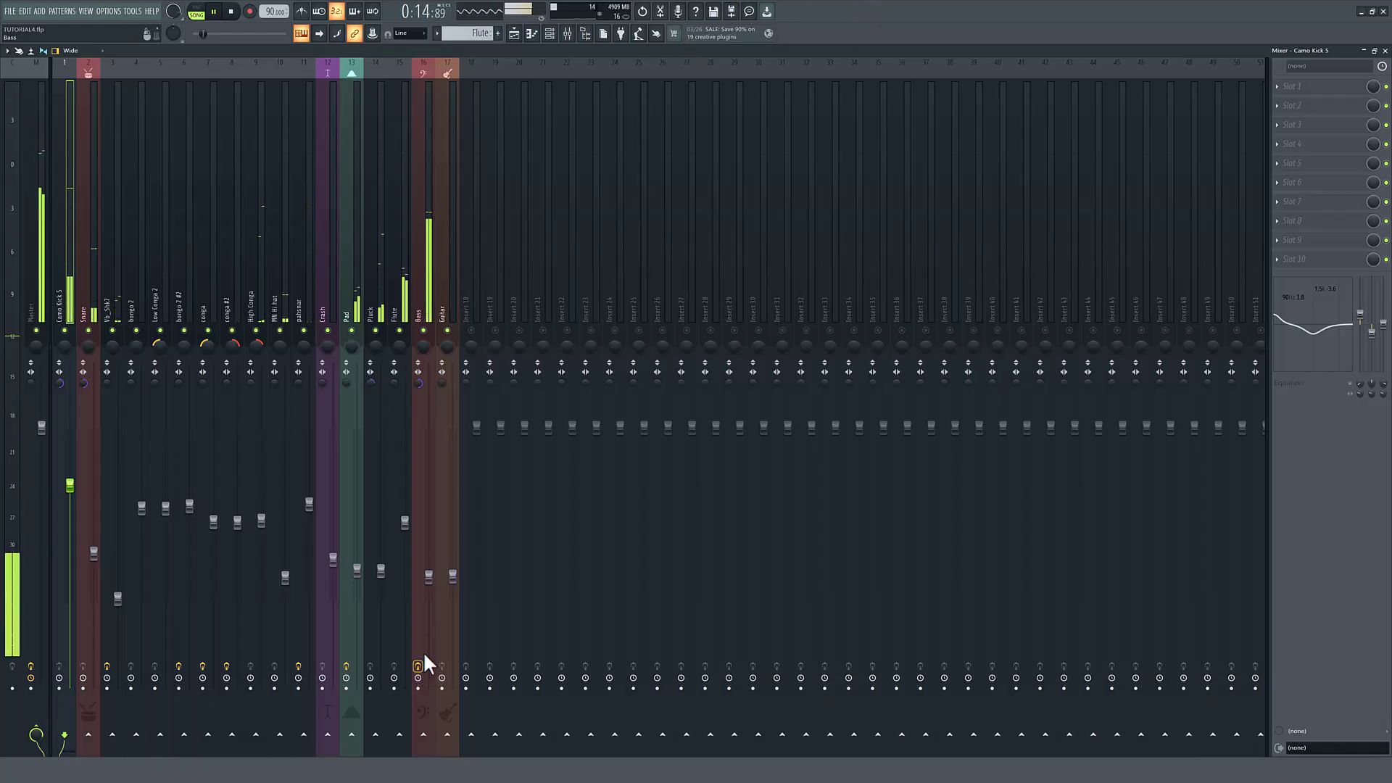
click(514, 33)
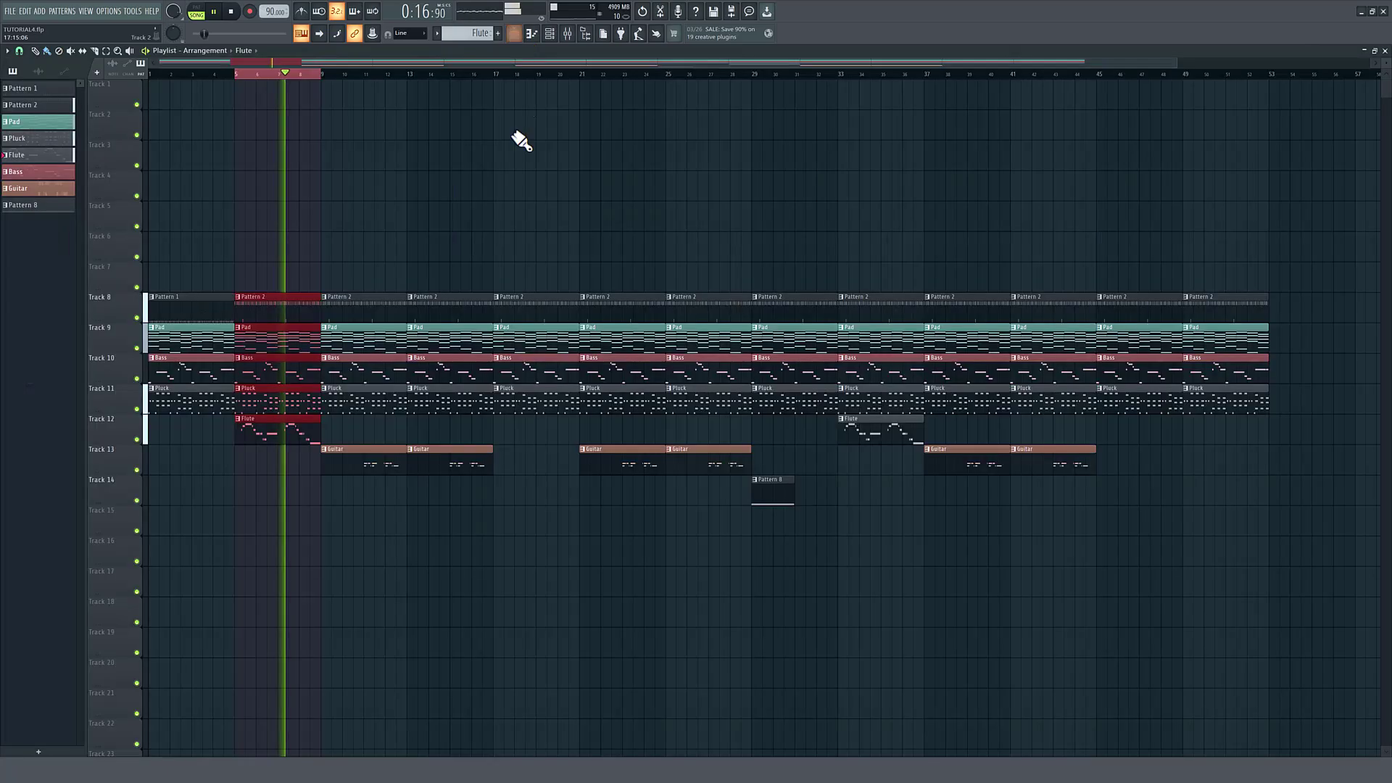
click(300, 76)
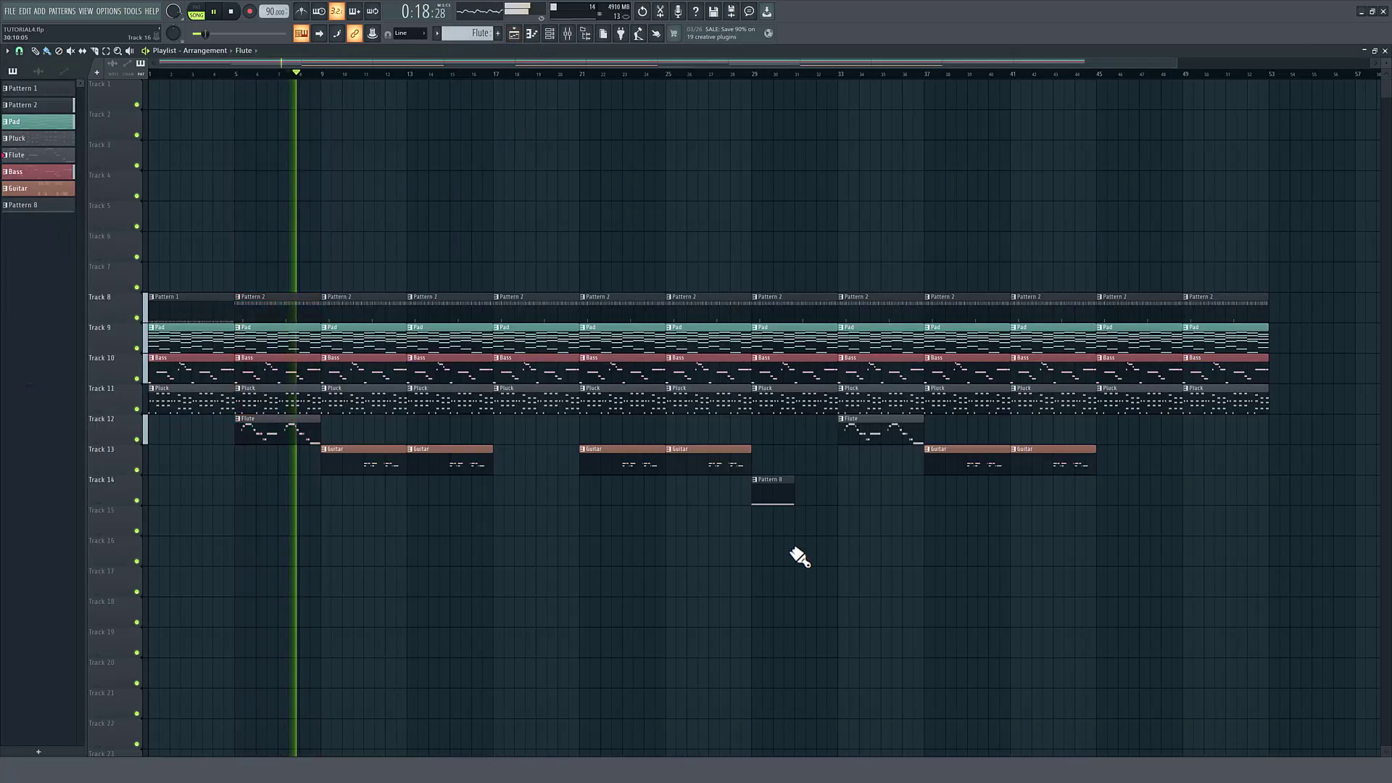
click(782, 488)
click(333, 490)
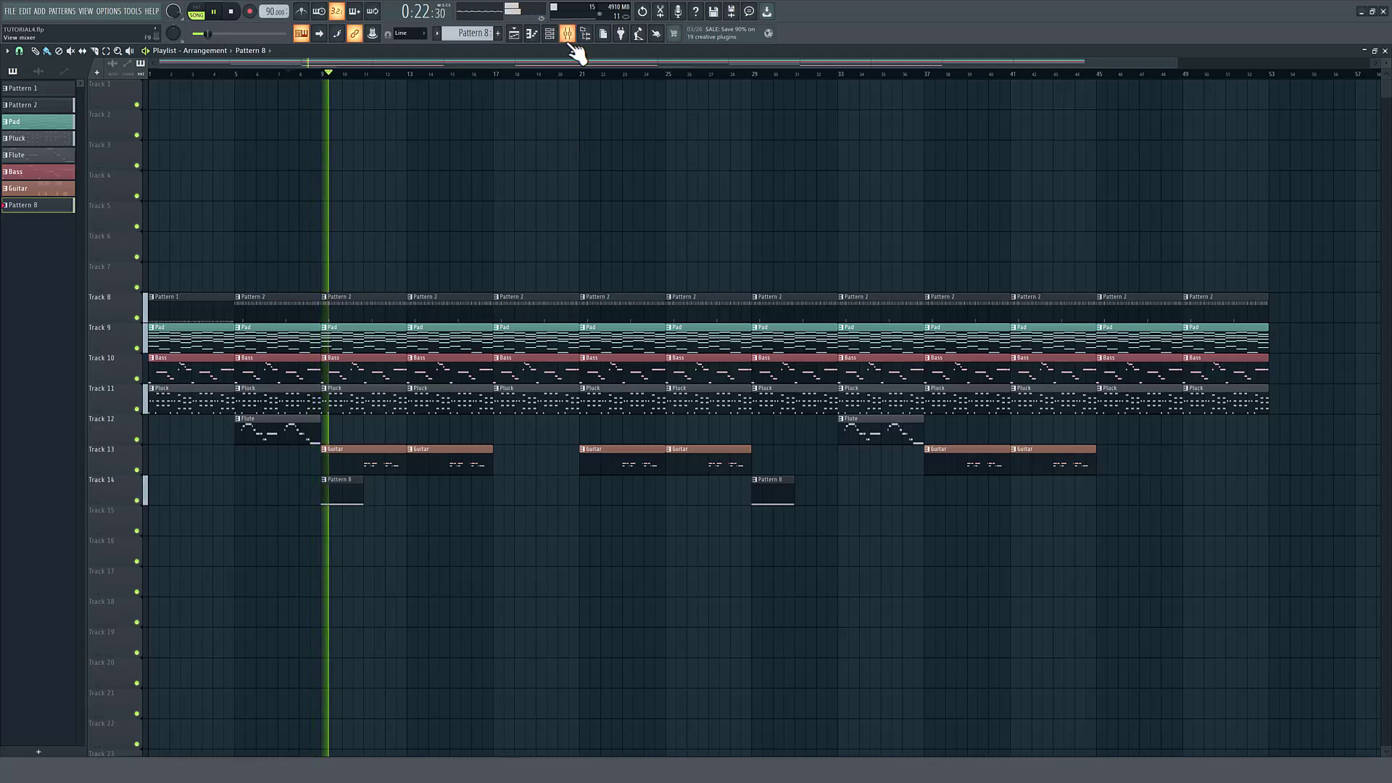
Shift the Guitar clips on Track 13, moving the bar 9 clip to bar 17 and replacing the bar 21 clip with one at bar 29.
drag(379, 466, 545, 481)
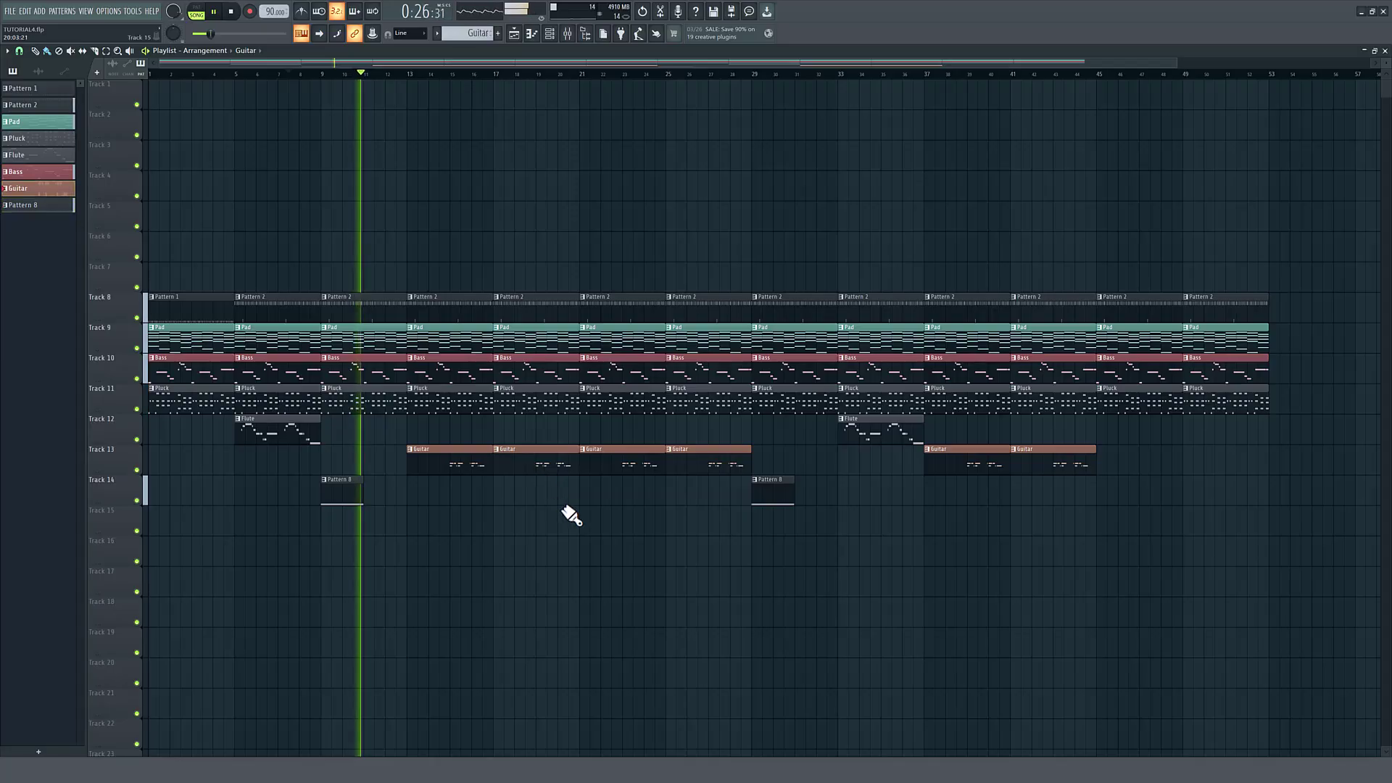
right_click(612, 454)
click(758, 464)
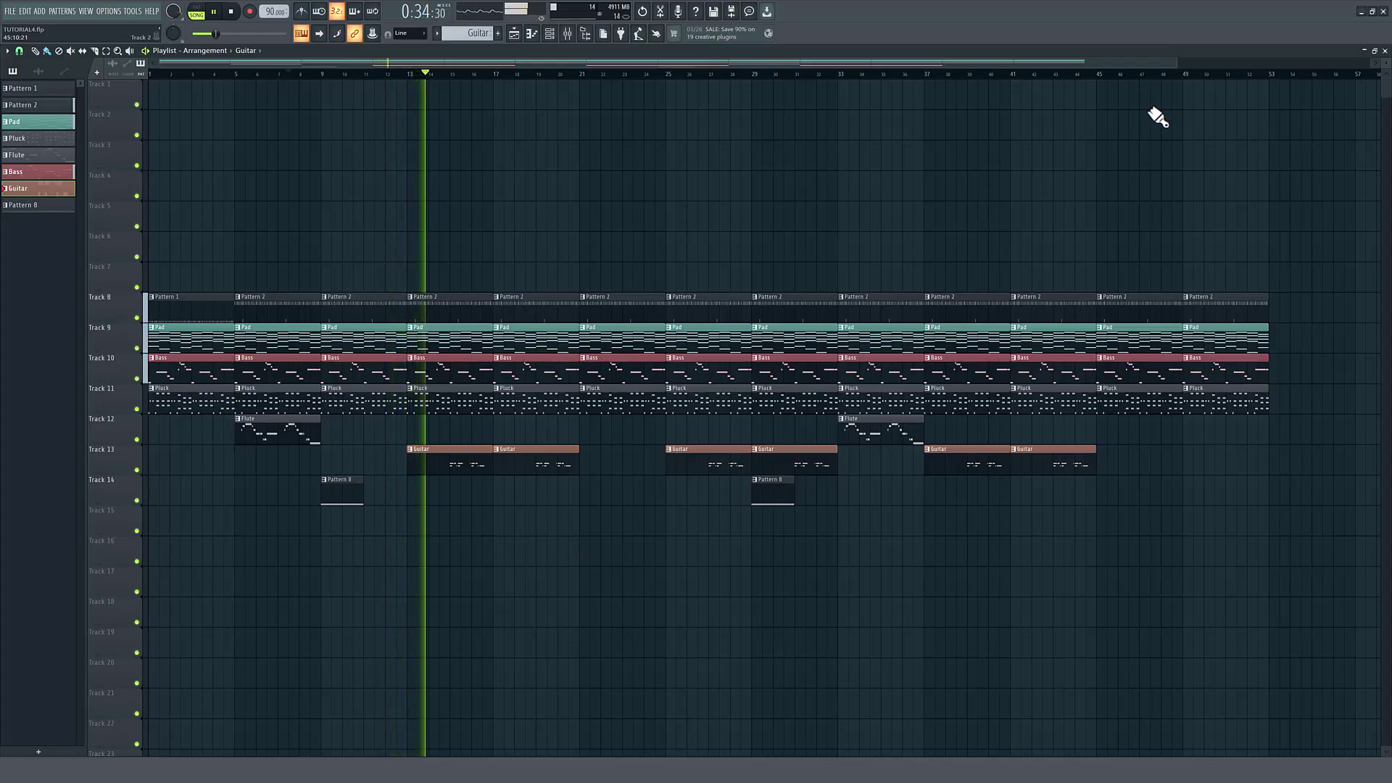
click(1385, 51)
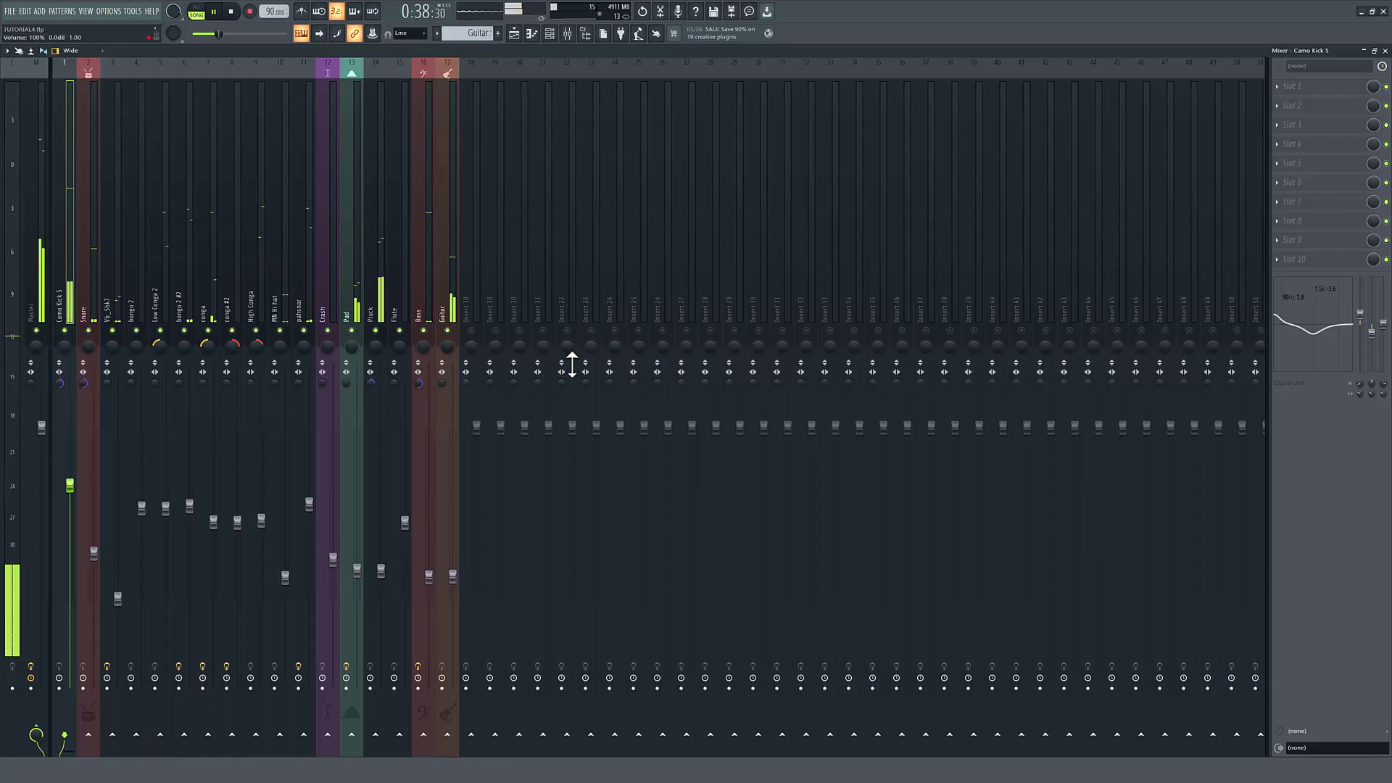
Lower the Guitar track's fader slightly and close the mixer.
click(442, 519)
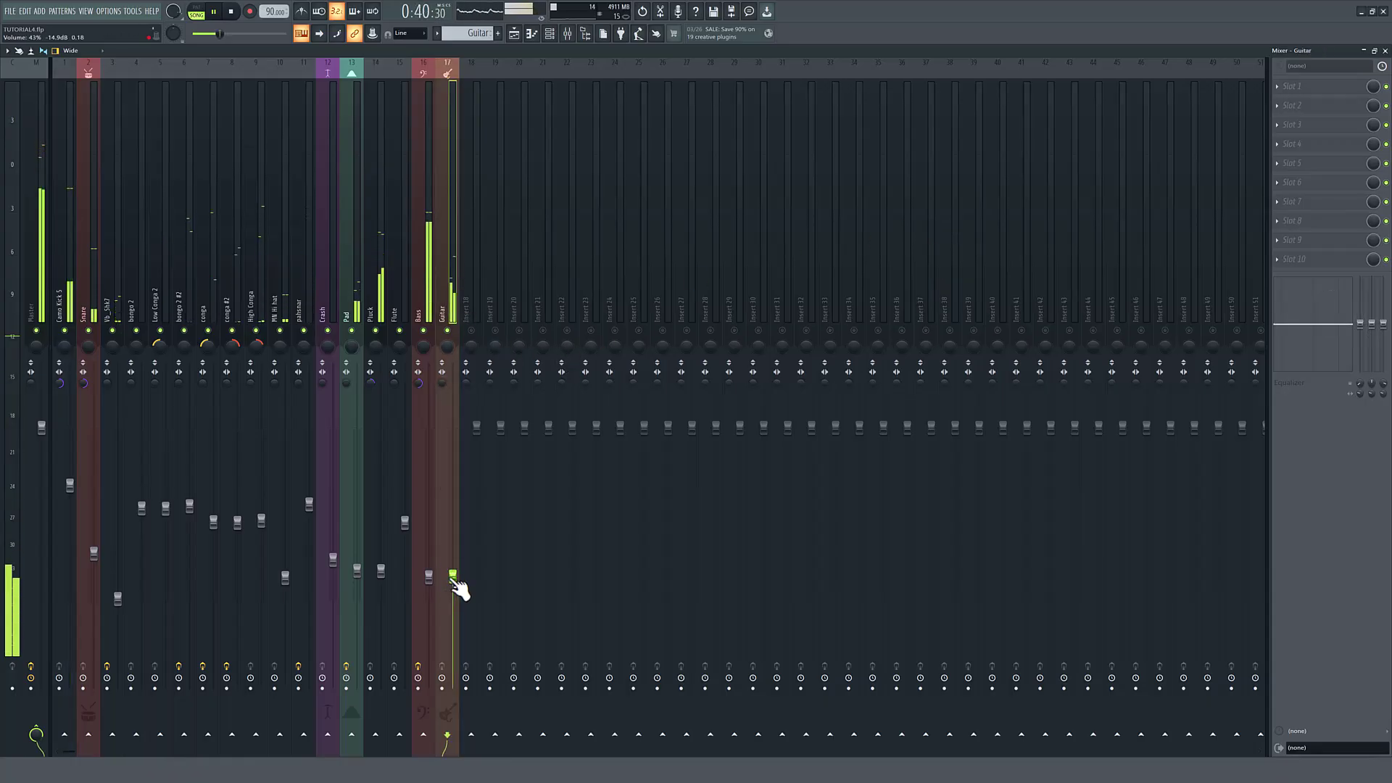
drag(453, 600, 452, 597)
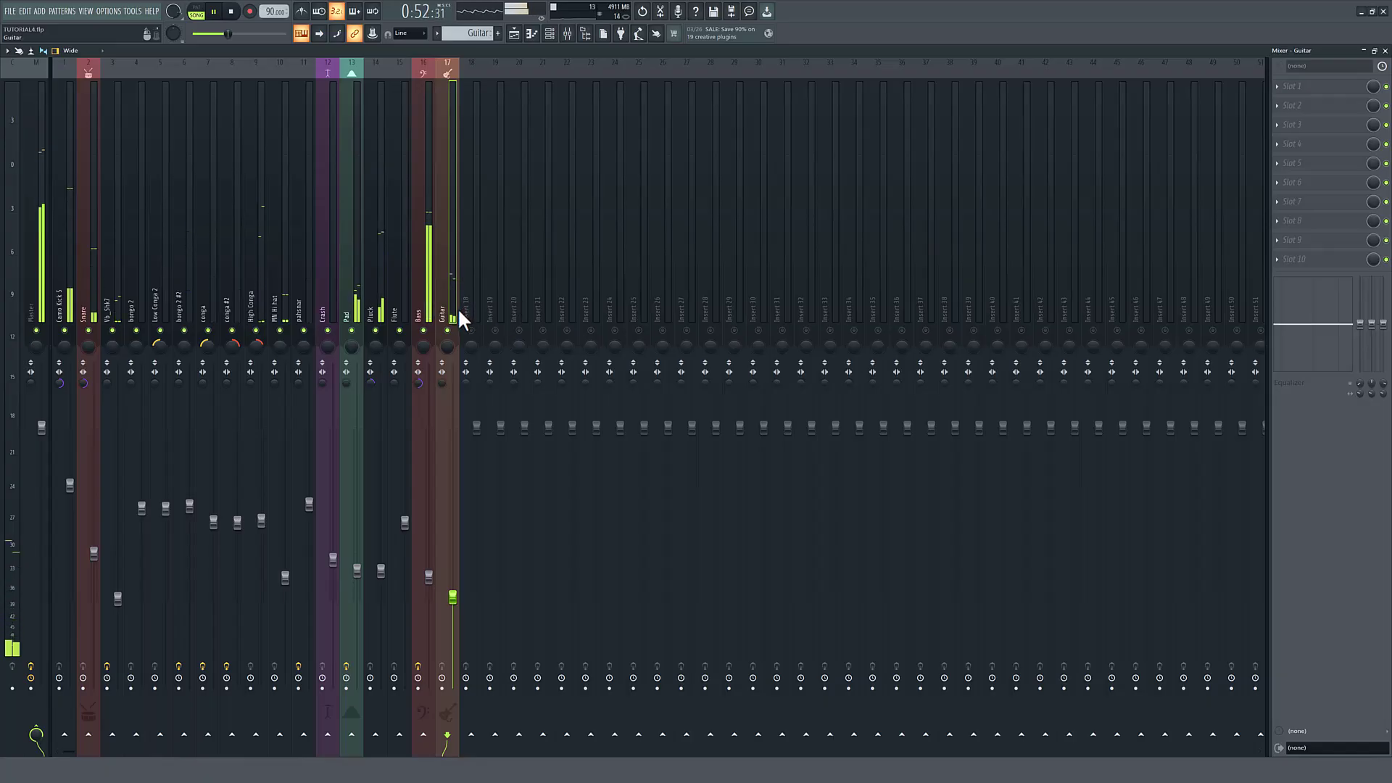
click(1384, 52)
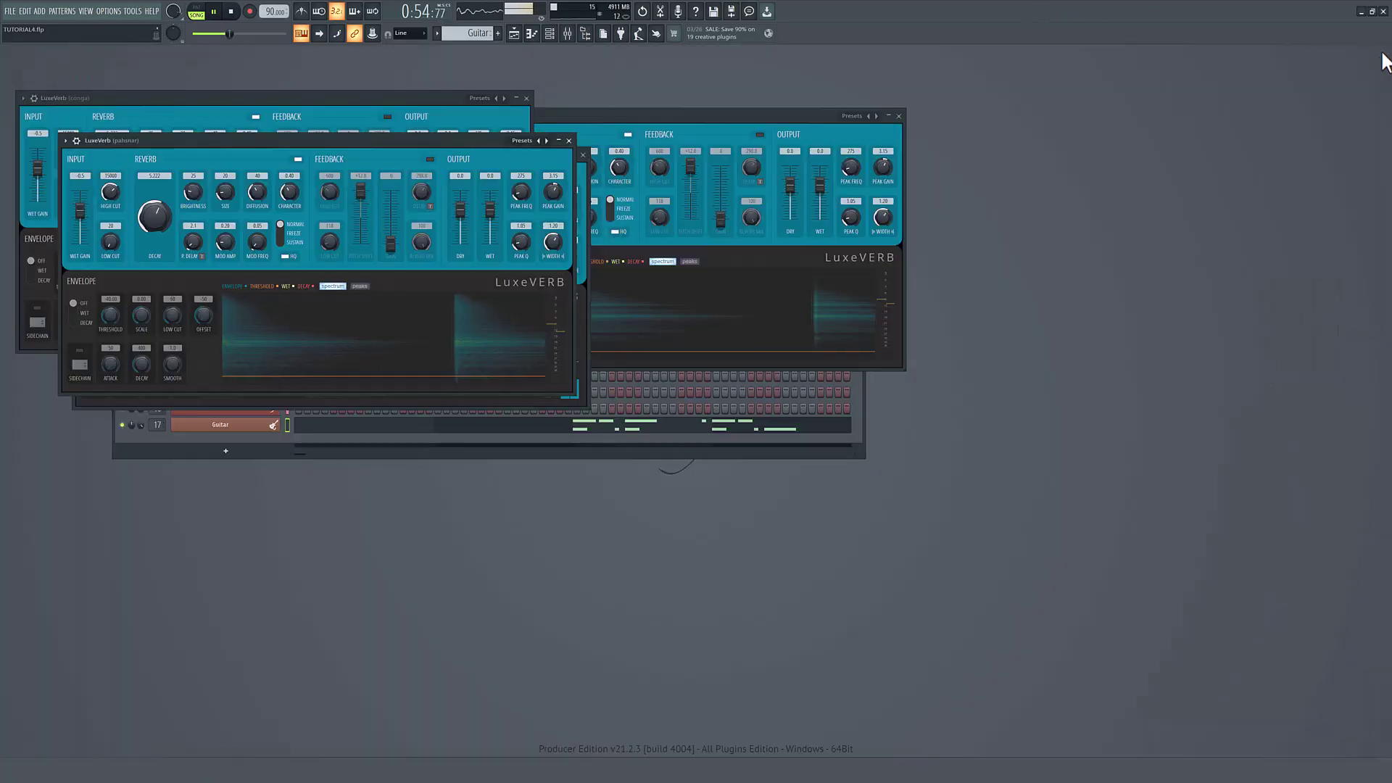
Close the open LuxeVerb plugin windows that cover the channel rack.
click(899, 116)
click(526, 98)
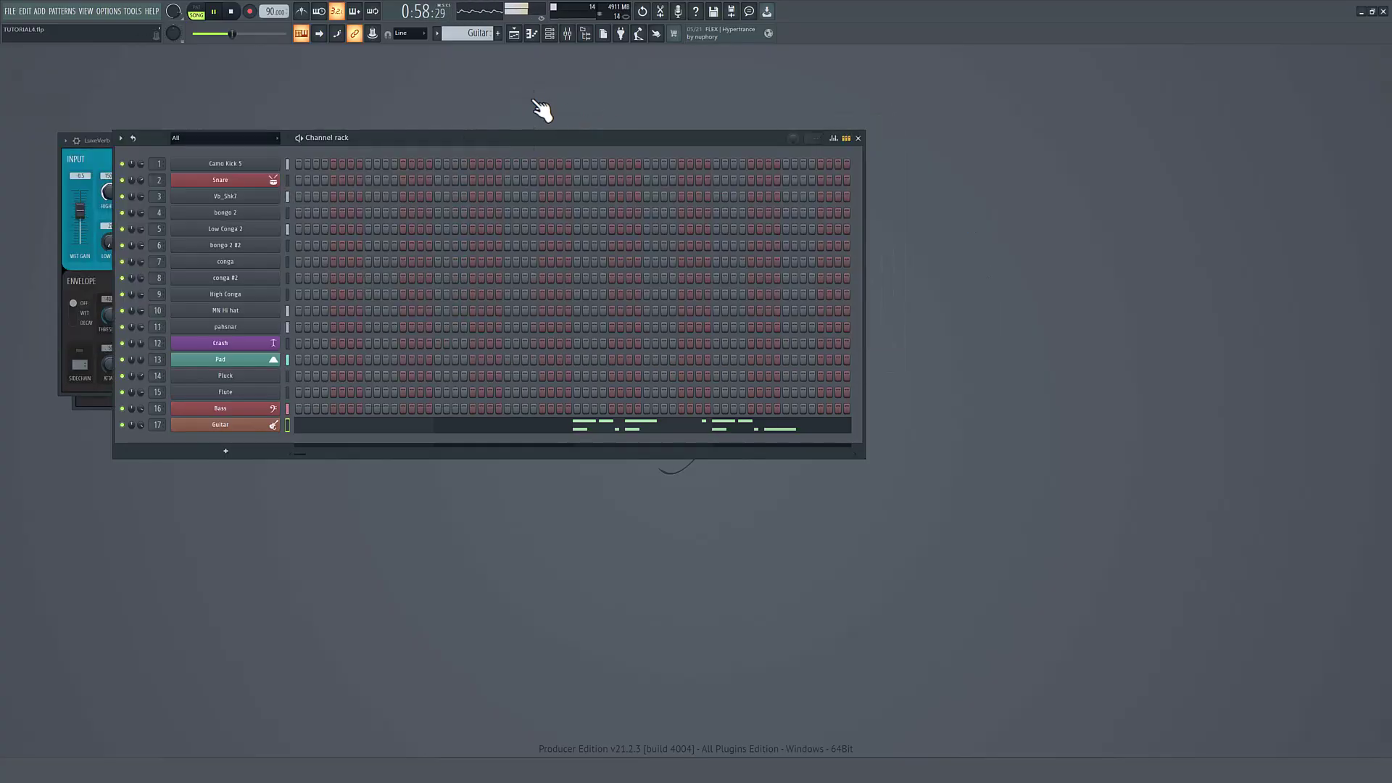
click(98, 142)
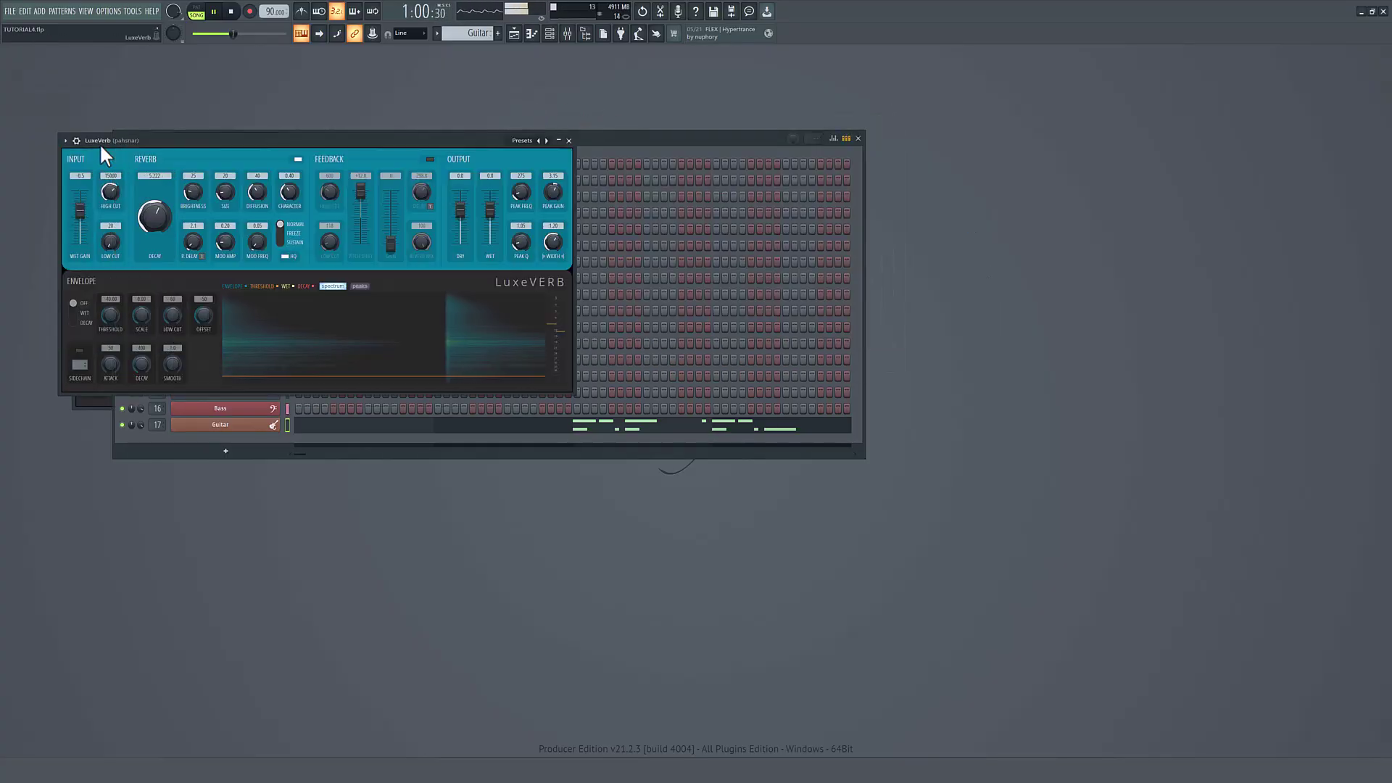
click(569, 141)
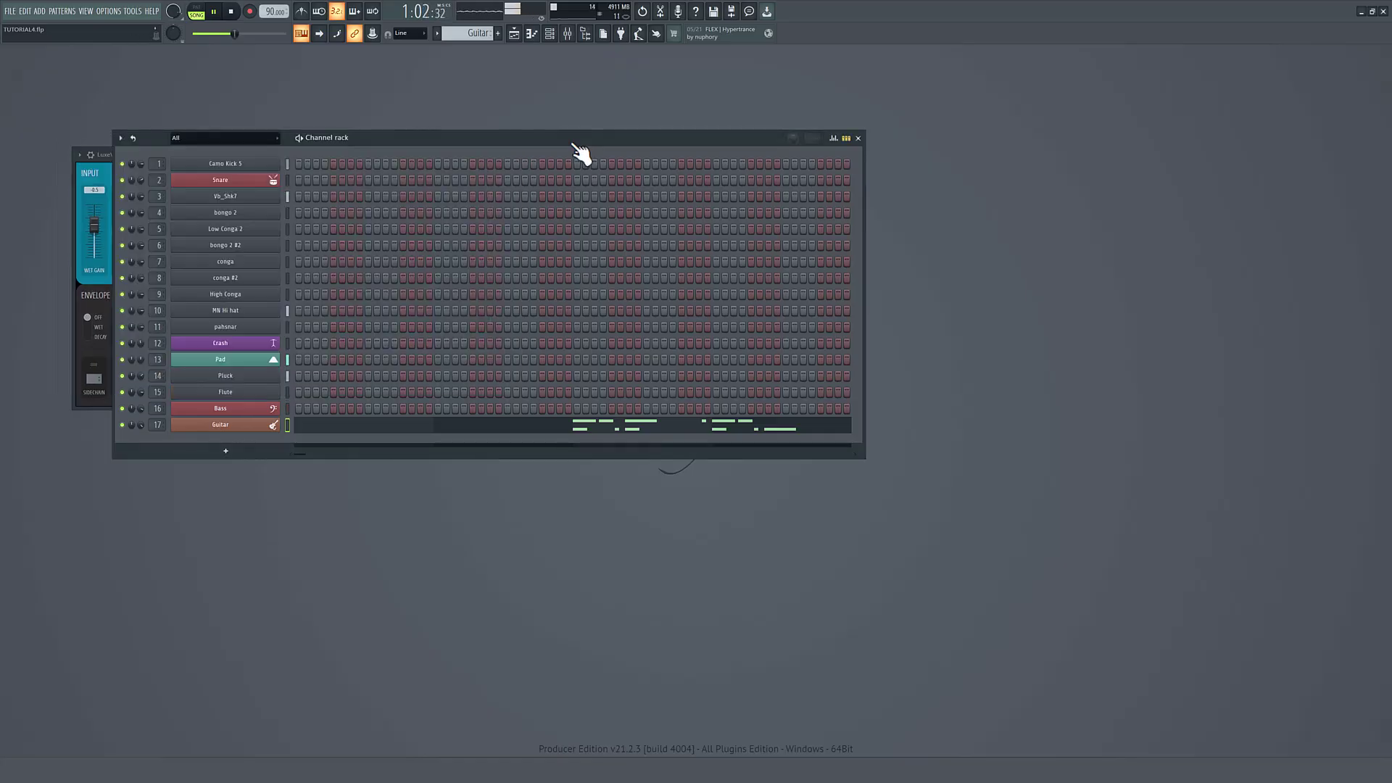